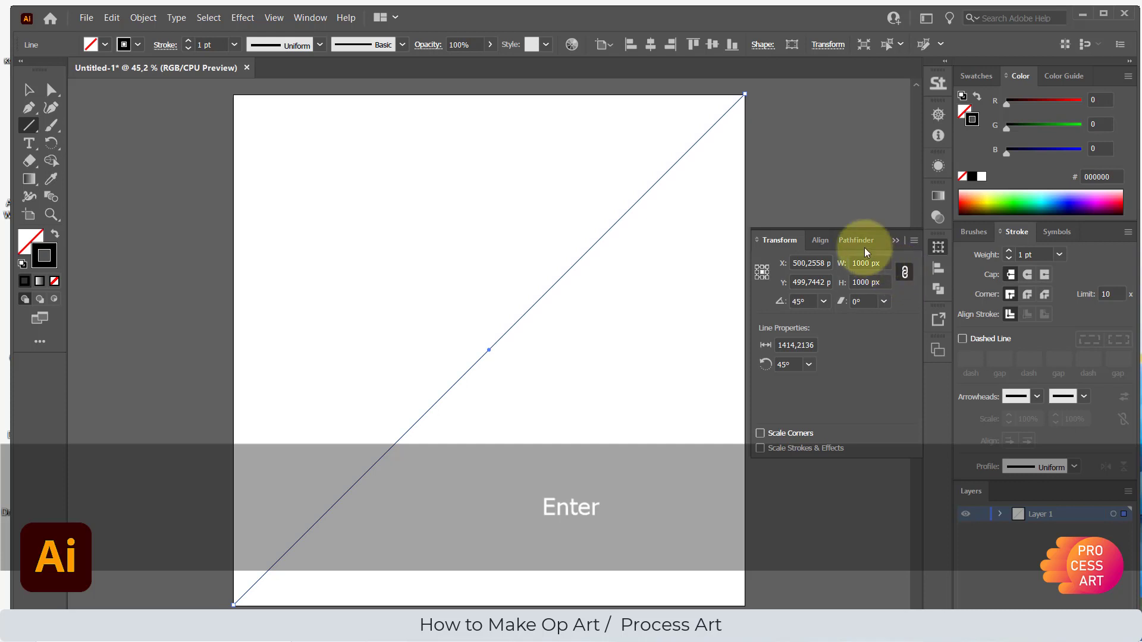
Center the diagonal line horizontally and vertically on the artboard
left_click(818, 239)
left_click(791, 280)
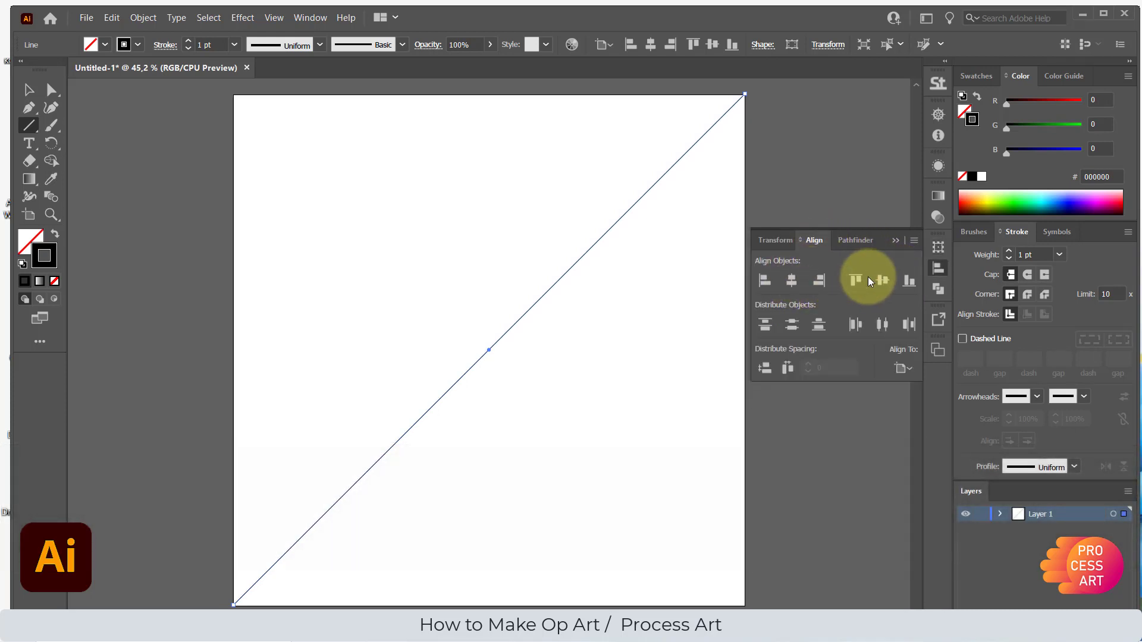
left_click(881, 281)
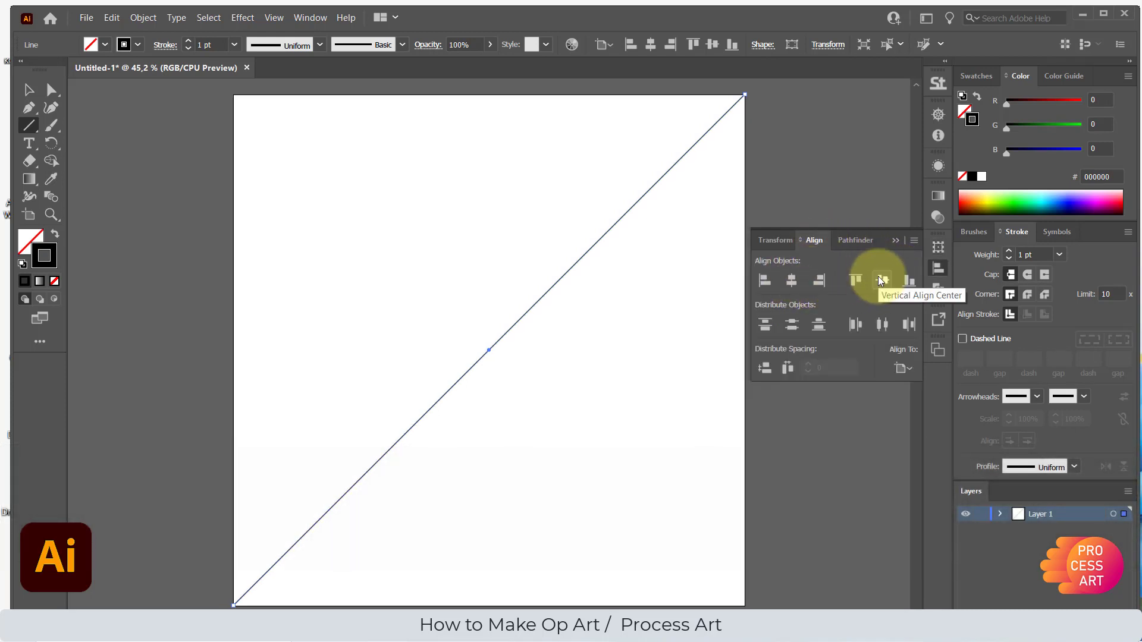
Make a new pattern from the diagonal line and dismiss the notice about pattern editing
left_click(143, 17)
mouse_move(203, 358)
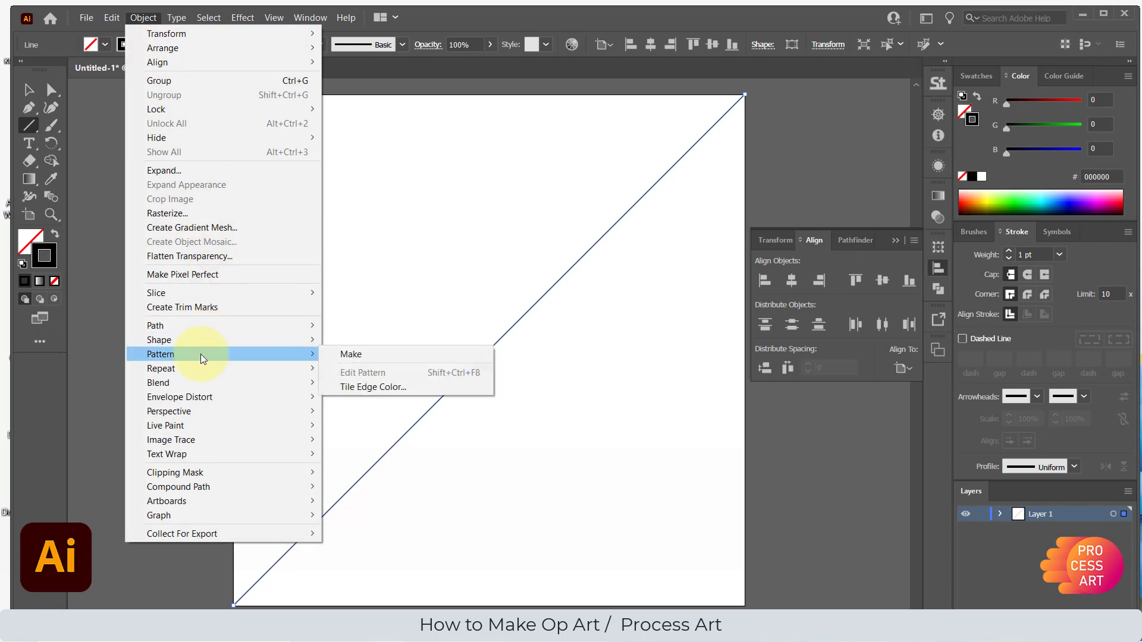
left_click(359, 355)
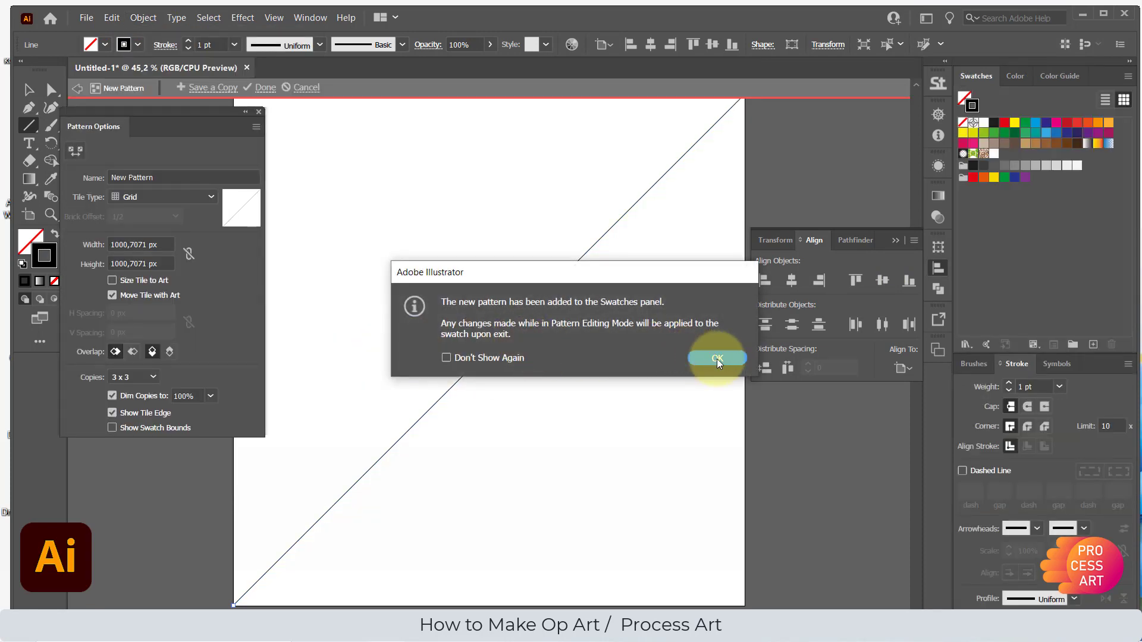
left_click(717, 358)
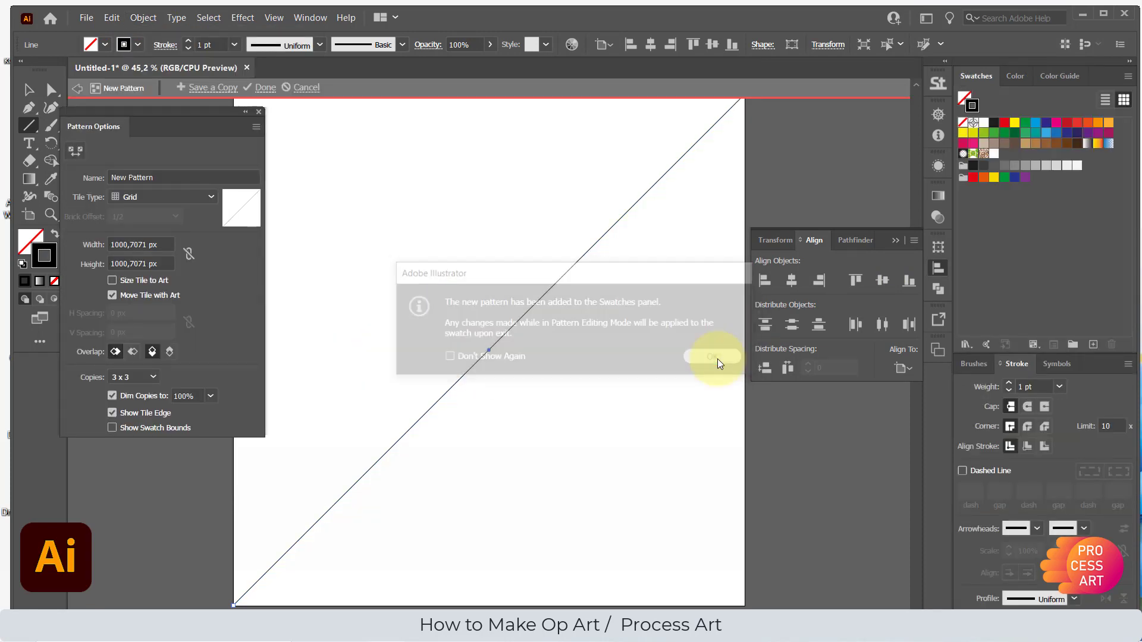
Link the pattern tile's width and height and set both to 1000 px
left_click(188, 254)
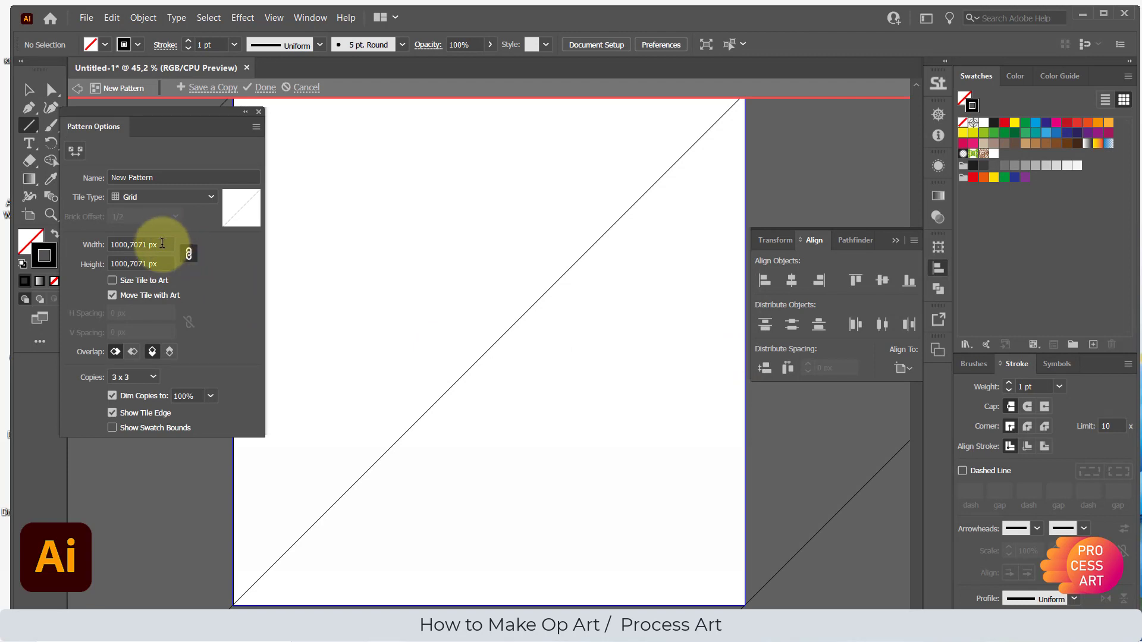
left_click(70, 246)
type("1000")
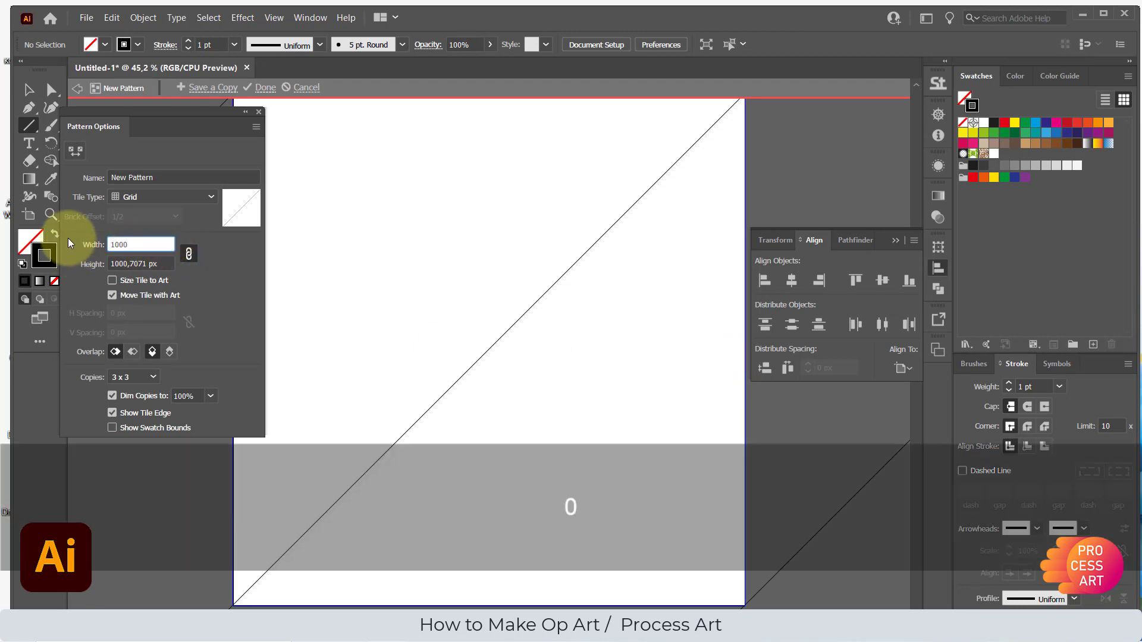
key("Return")
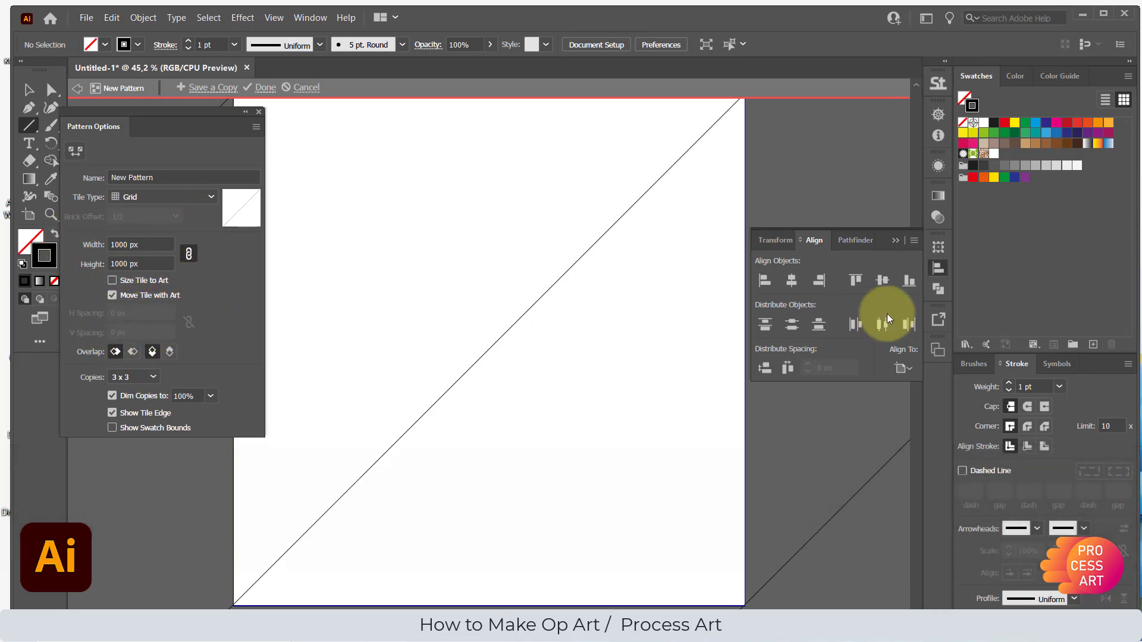
Try to give the pattern line a round cap and round corner join
left_click(1028, 407)
left_click(1026, 427)
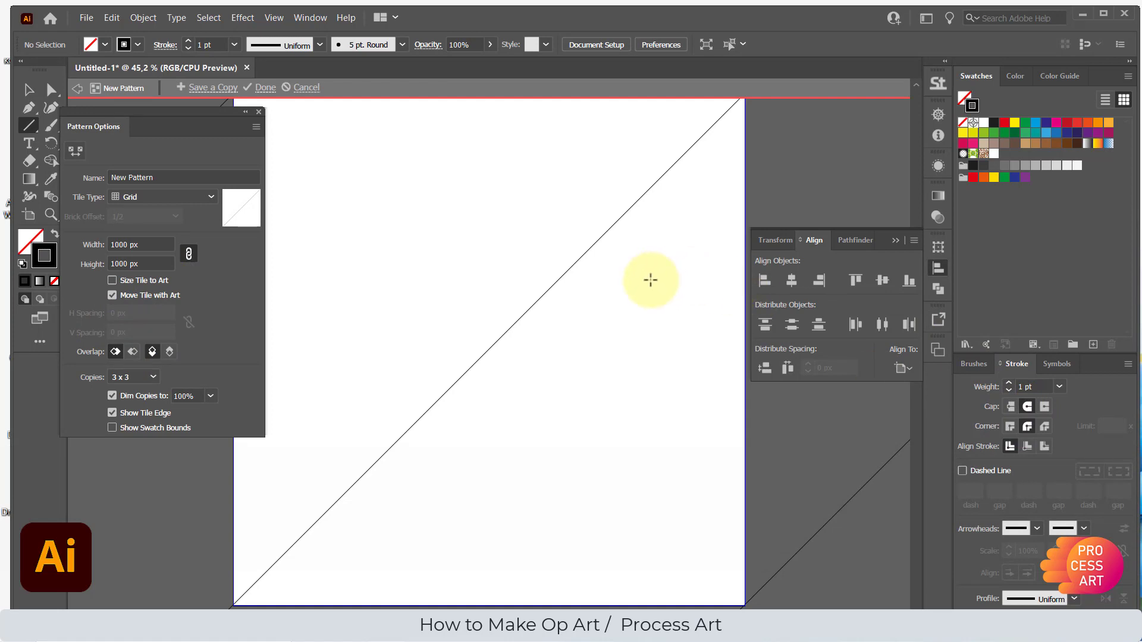
Dim the pattern copies to 70% so the original line stands out at the tile's upper-right corner
key("z")
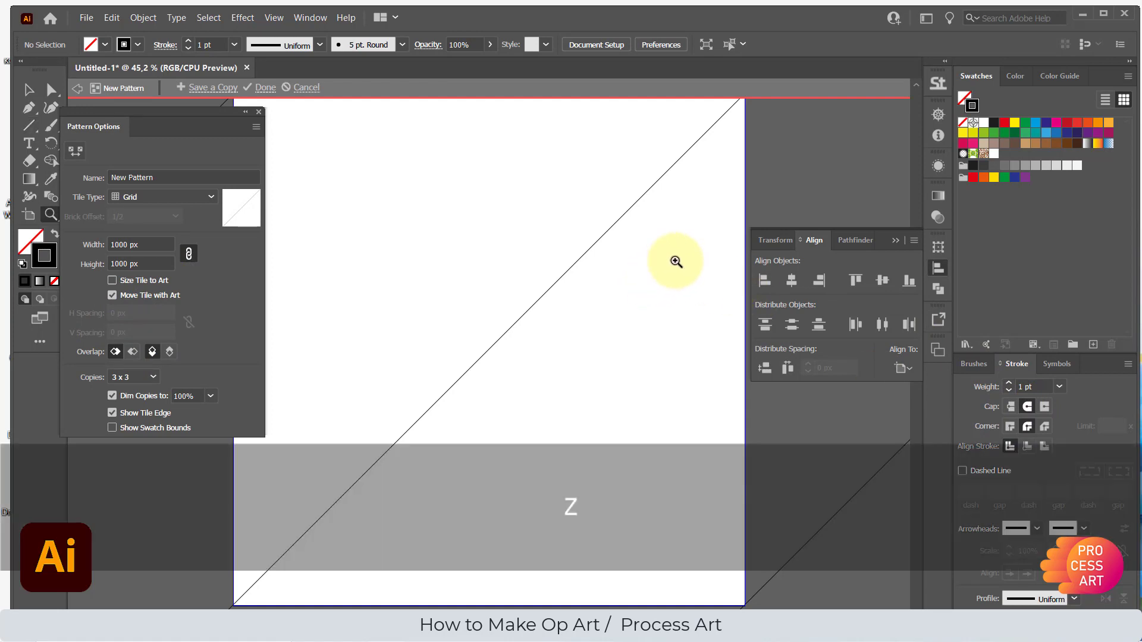
key("space")
left_click_drag(708, 176, 627, 322)
left_click_drag(380, 180, 475, 336)
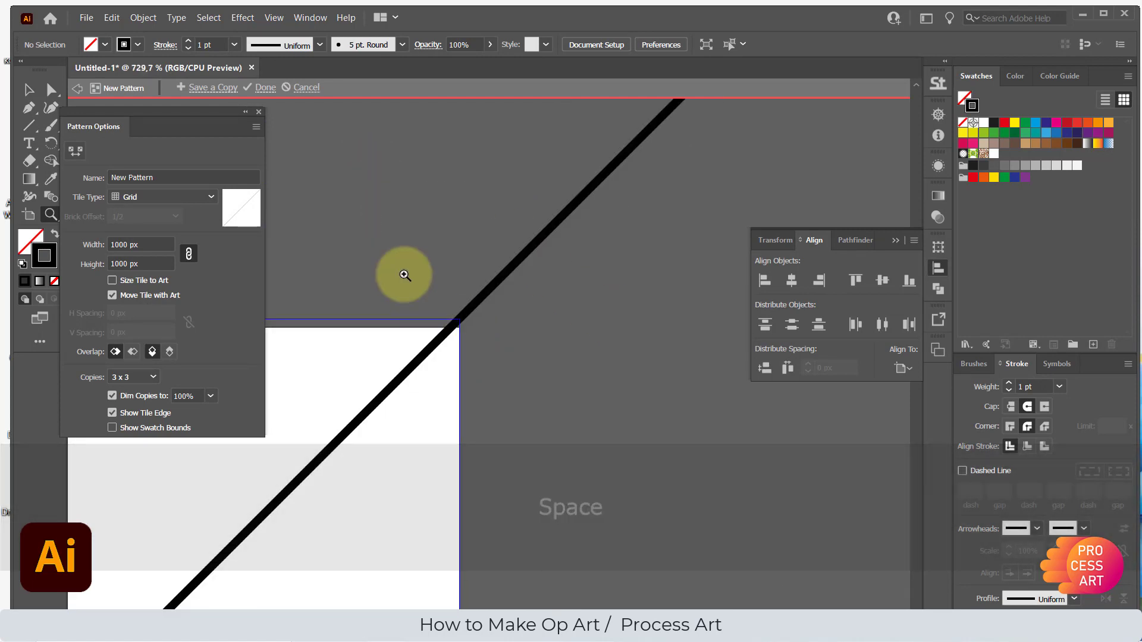
left_click_drag(405, 276, 497, 365)
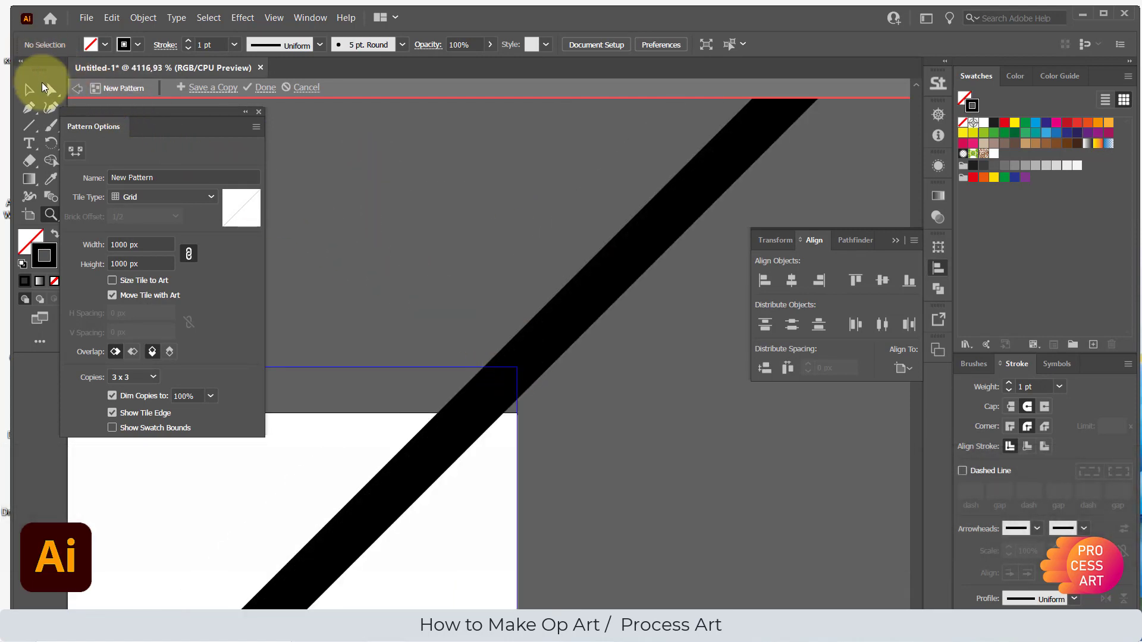
left_click(210, 397)
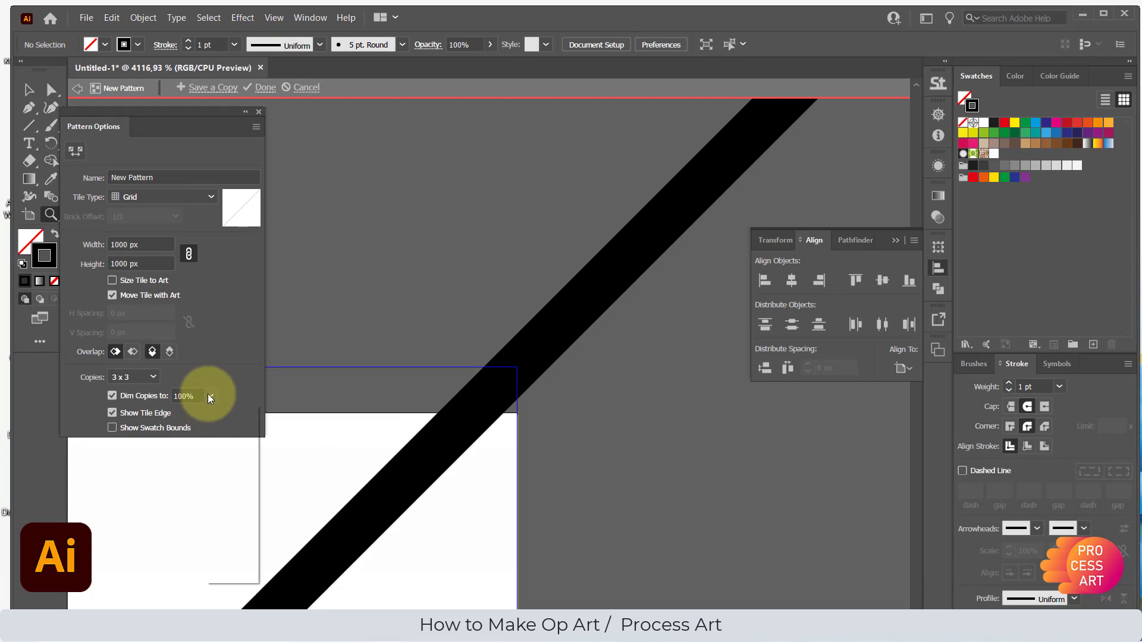
left_click(235, 527)
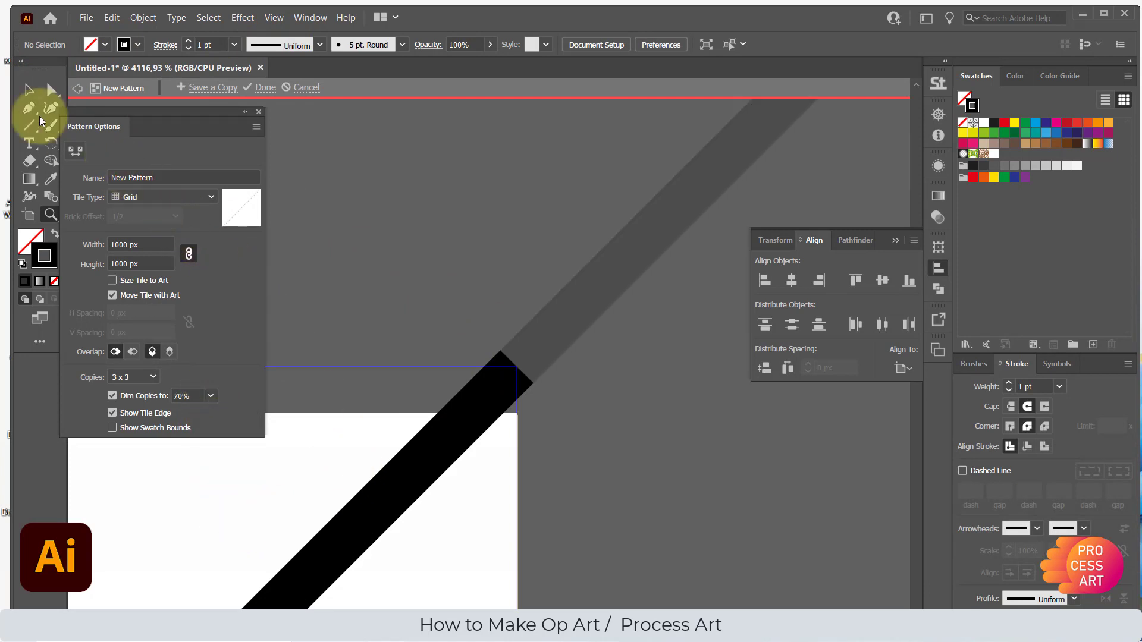
Select the original diagonal line and give its stroke a round cap and round corner join
left_click(29, 90)
left_click_drag(580, 491, 581, 491)
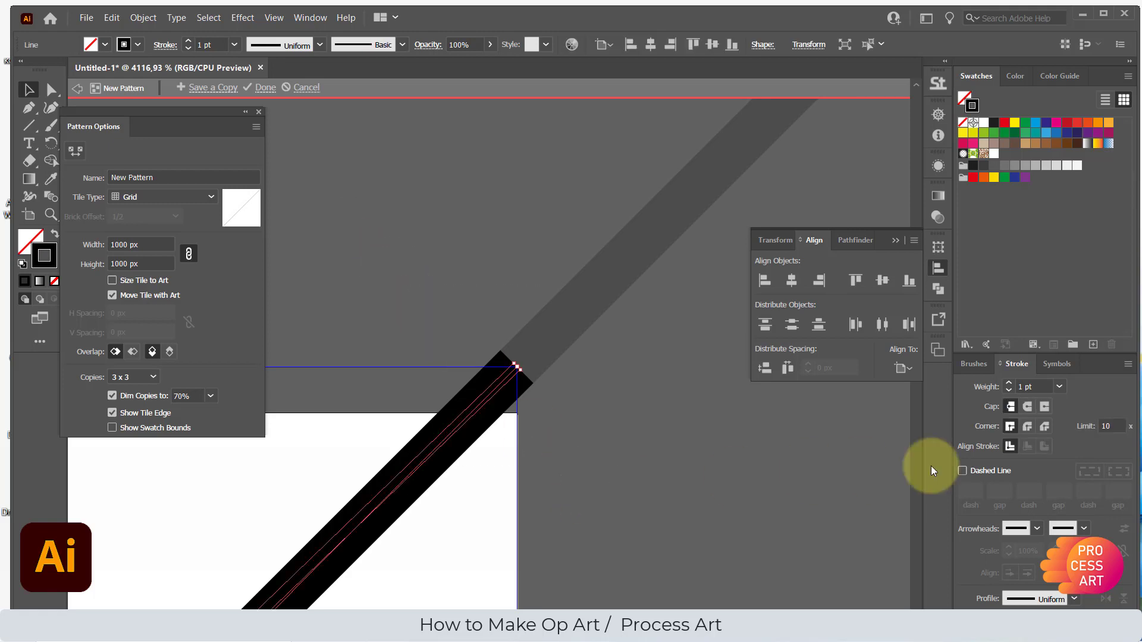
left_click(1026, 428)
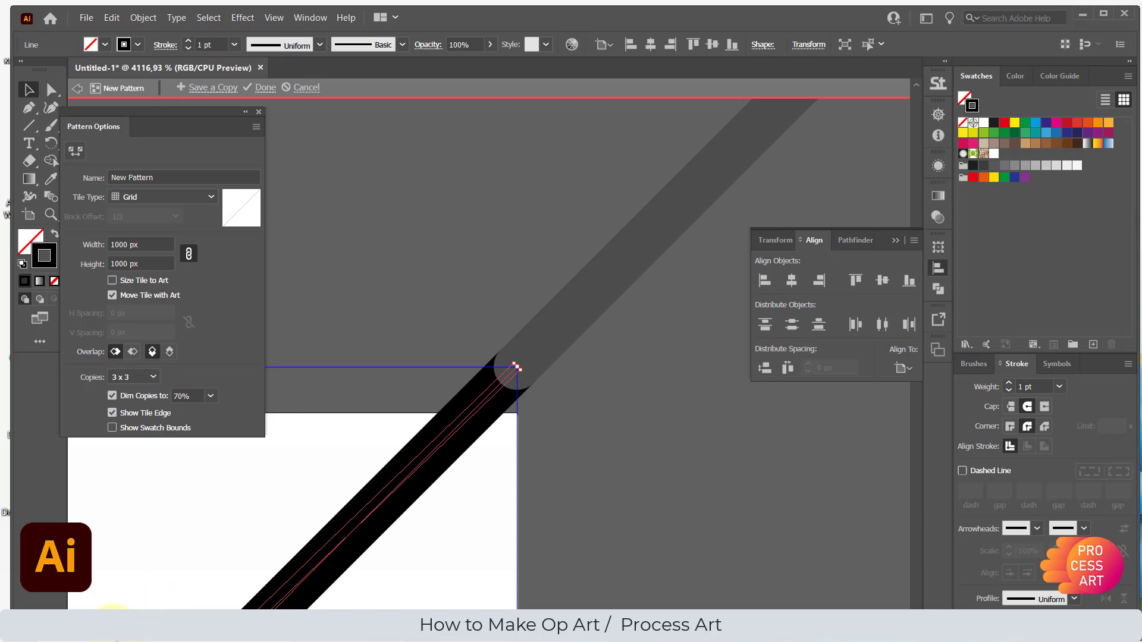
Start a Zig Zag effect on the diagonal line with an absolute size and 5 ridges per segment
left_click(113, 612)
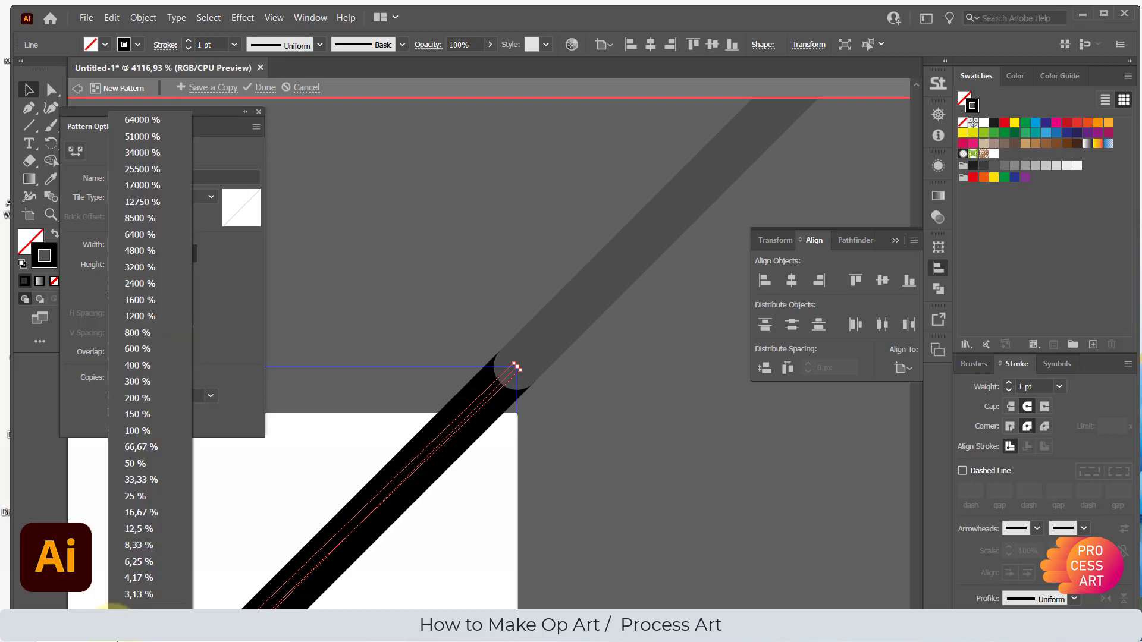
left_click(158, 604)
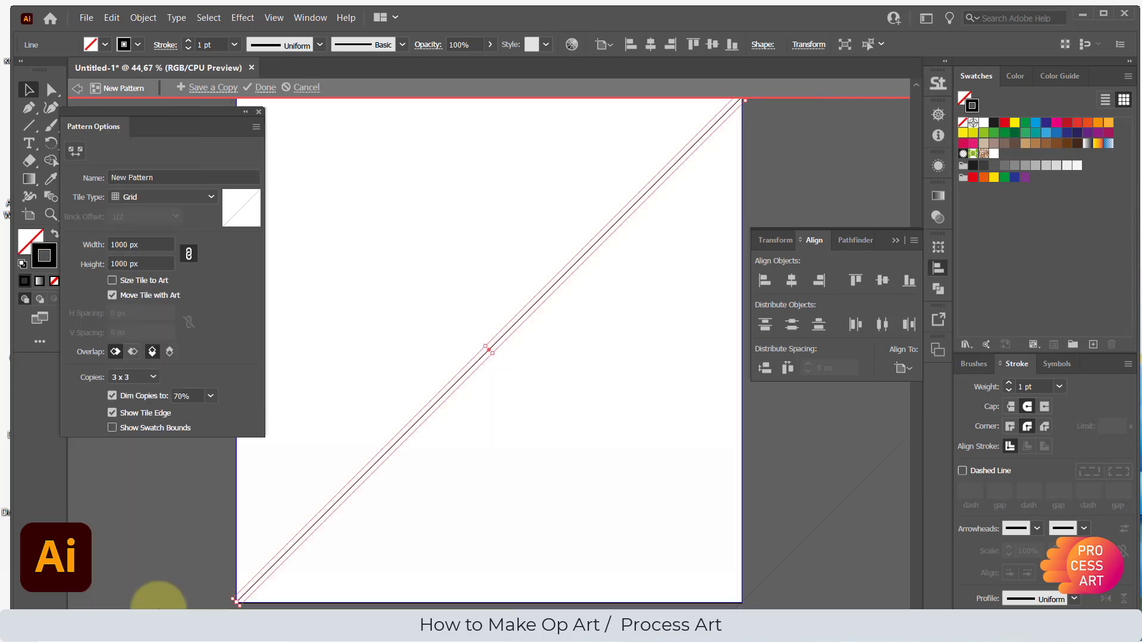
left_click(244, 19)
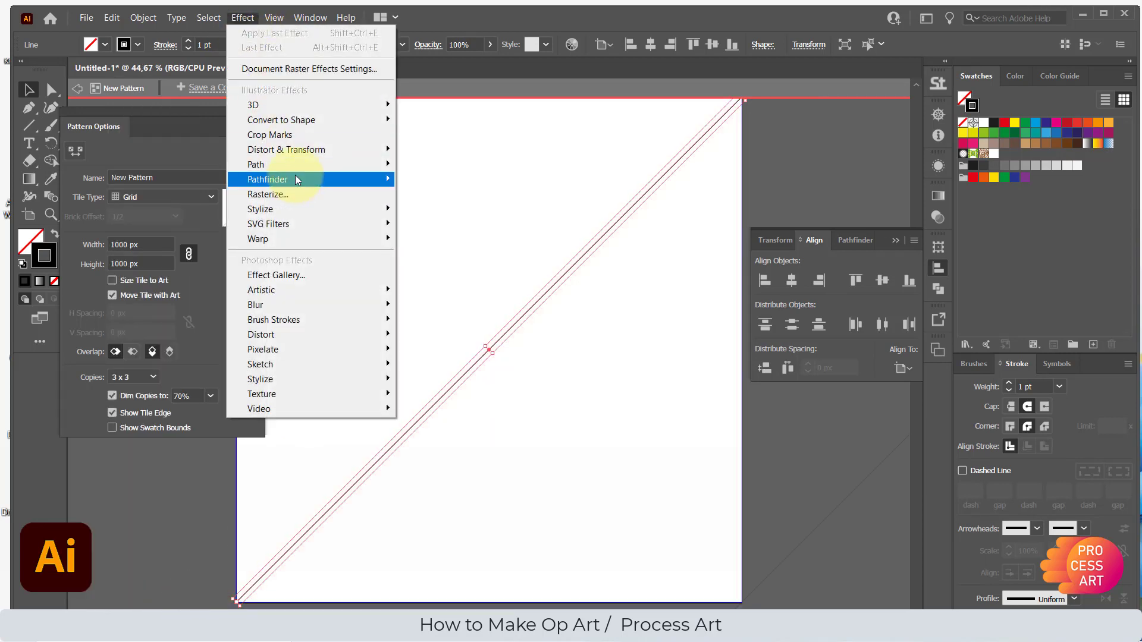
mouse_move(300, 152)
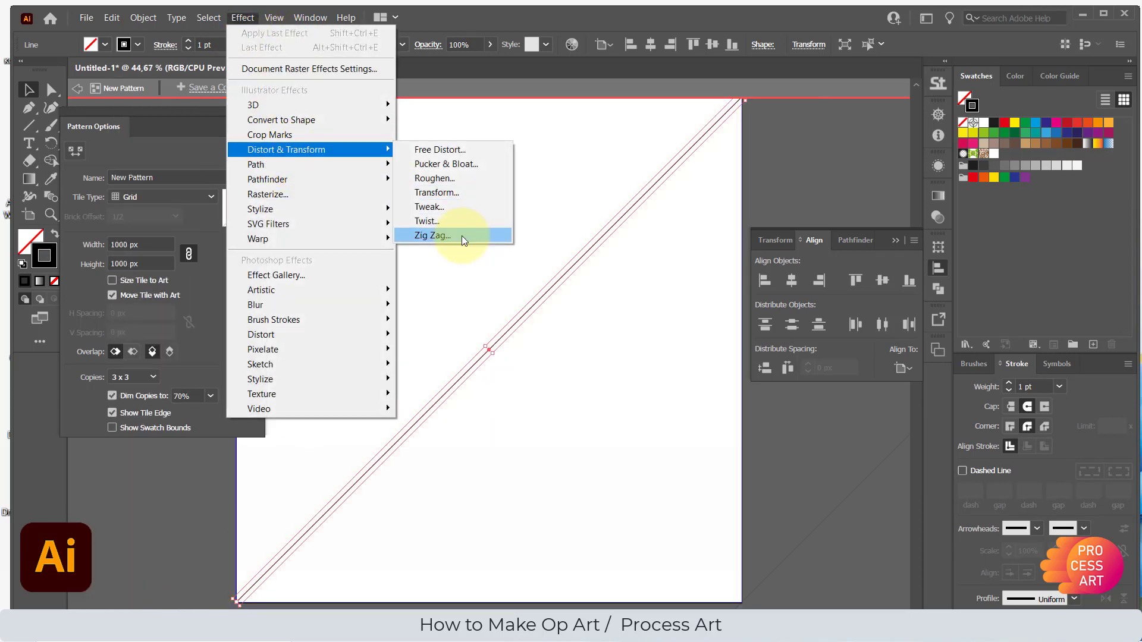
left_click(461, 235)
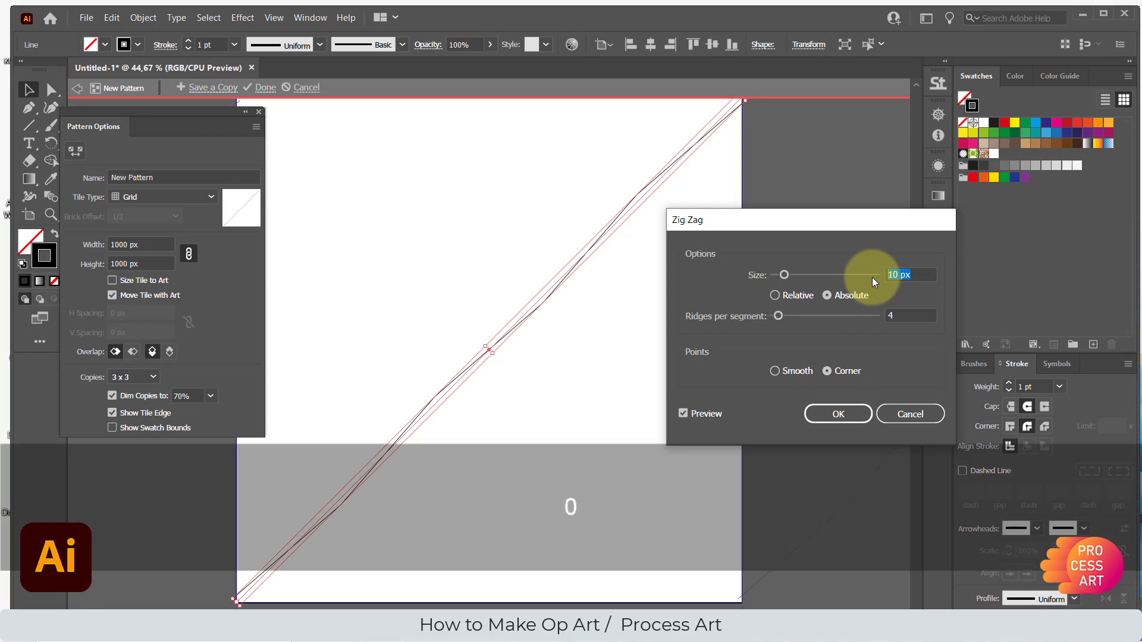
double_click(905, 274)
left_click_drag(912, 274, 863, 275)
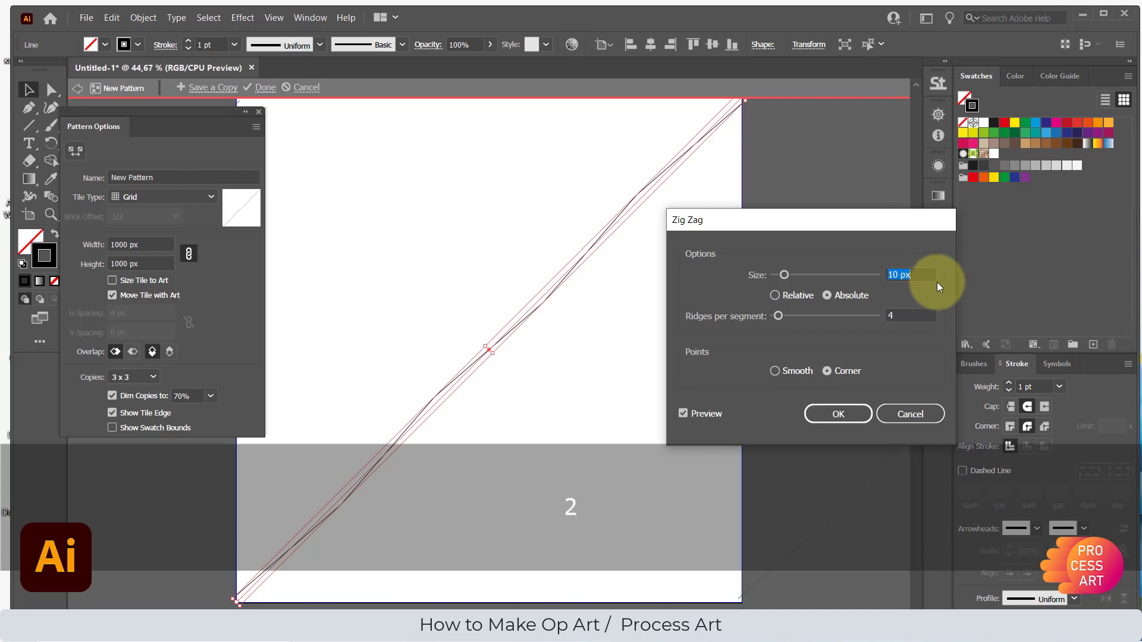
left_click(895, 314)
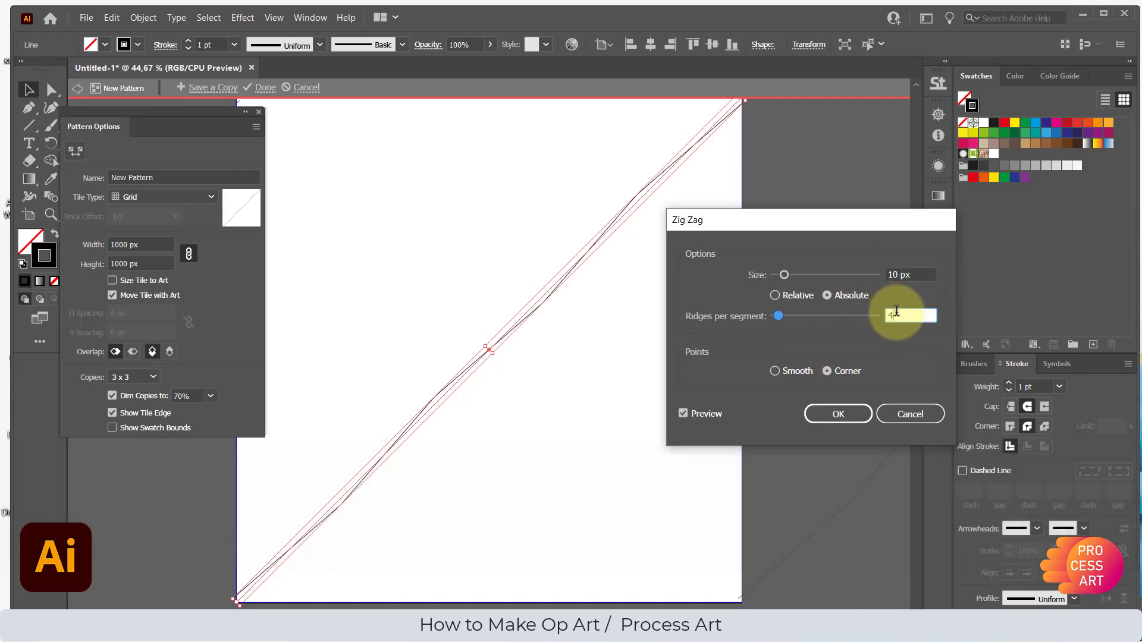
key("Up")
Set the Zig Zag size to 20 px and apply the effect to the line
left_click(918, 273)
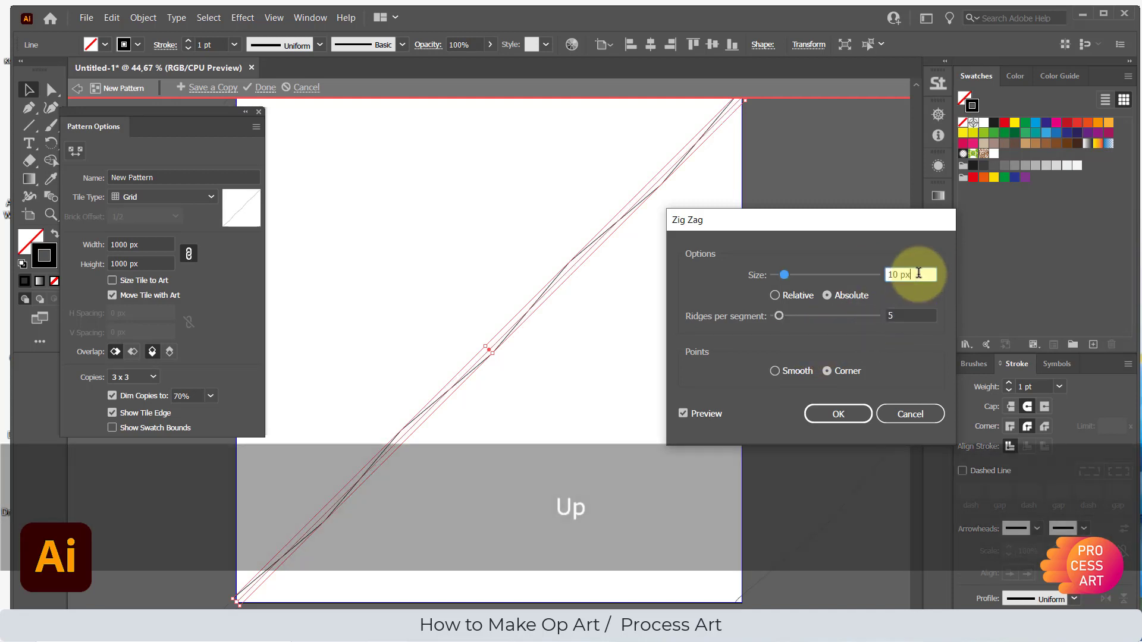
key("Up")
key("Up")
key("Up")
key("Up")
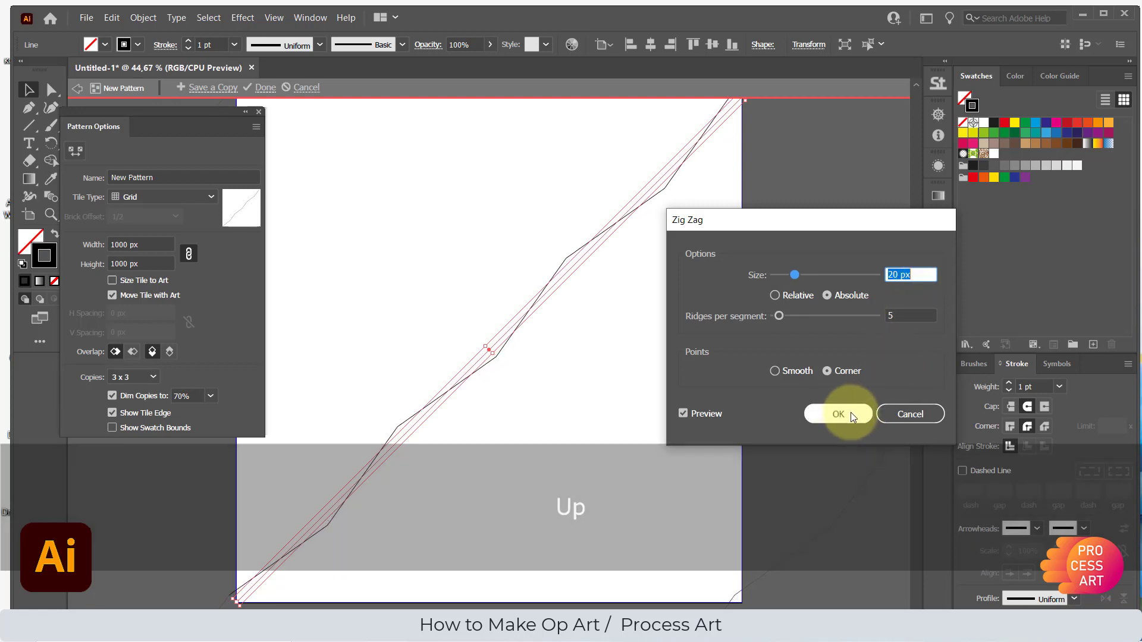
left_click(851, 412)
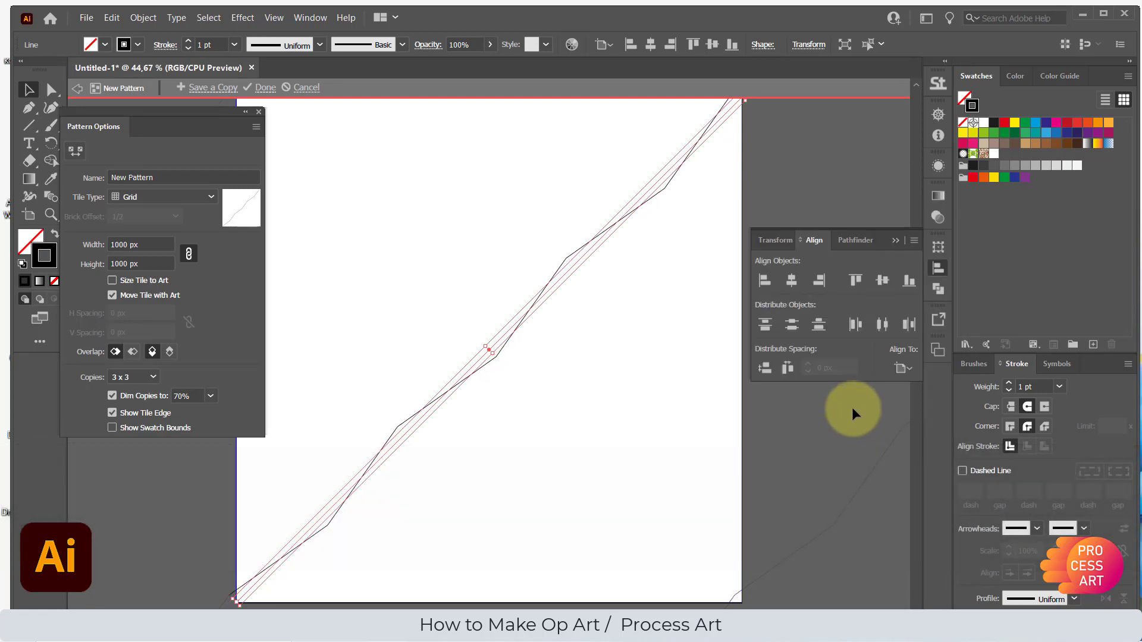
Expand the appearance of the zigzag line into an editable path
left_click(152, 18)
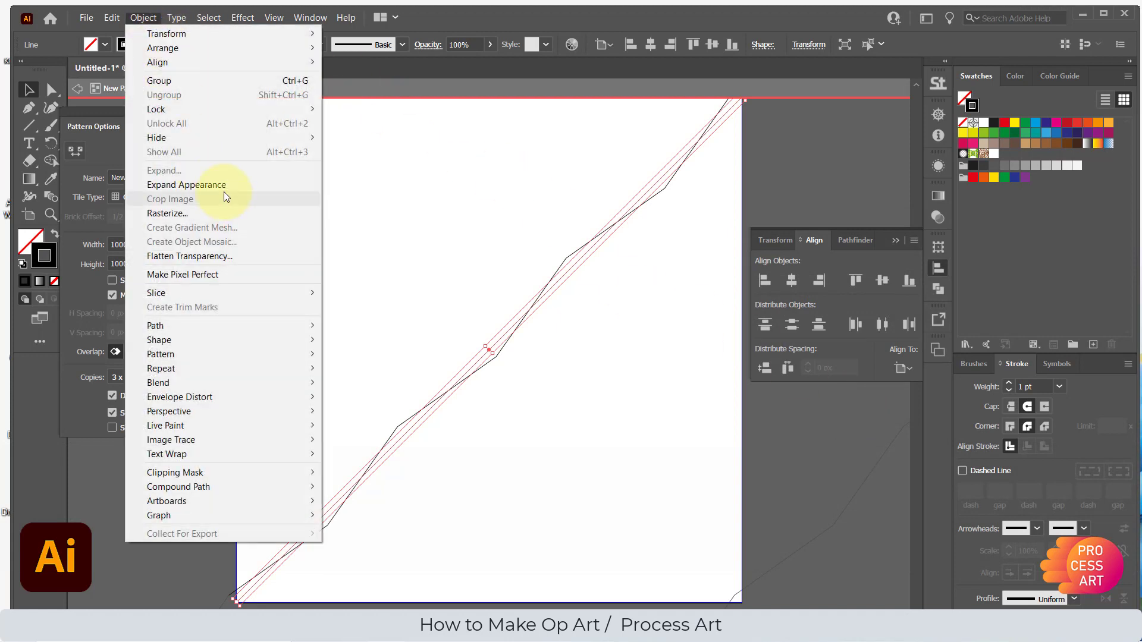
left_click(221, 188)
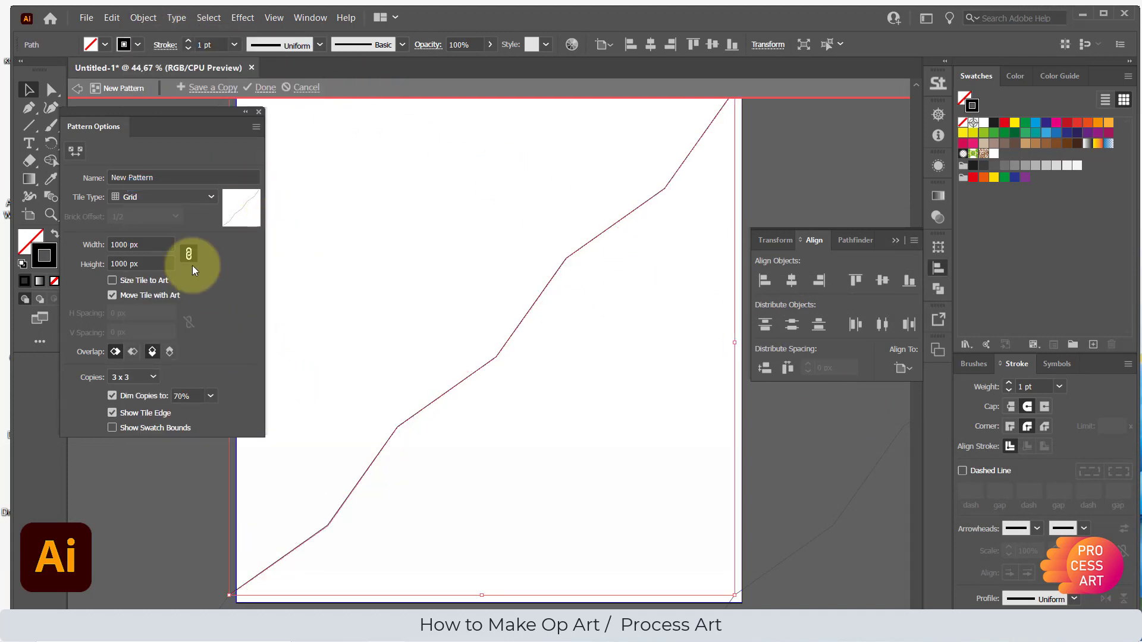
left_click(30, 91)
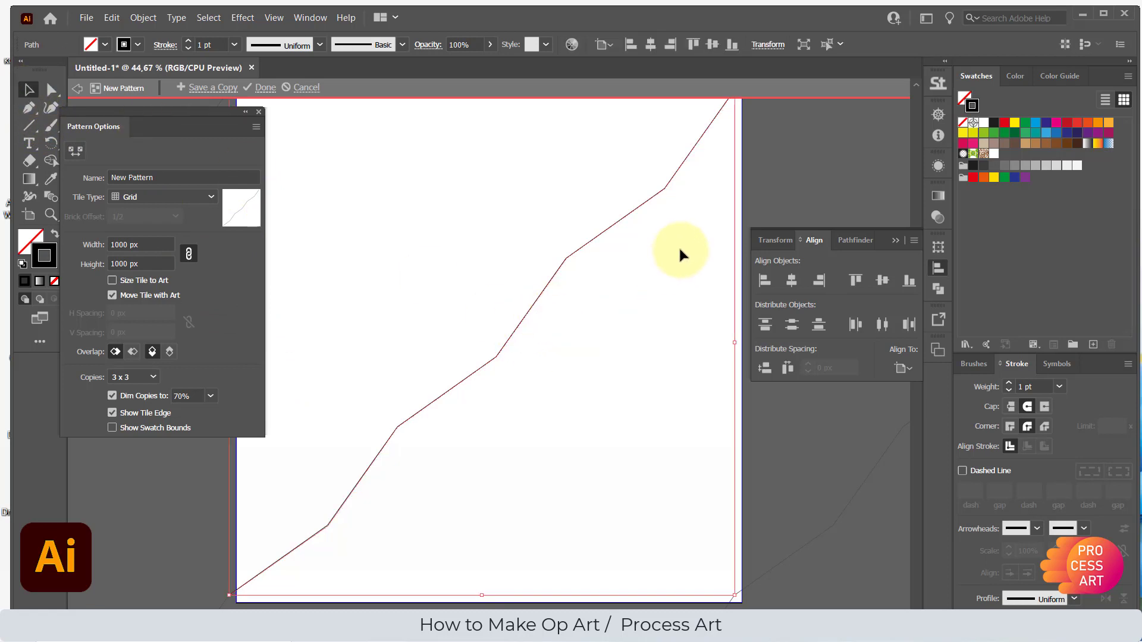
Examine at high zoom how the zigzag path's upper end meets the neighbouring pattern copy at the tile corner
key("space")
left_click_drag(709, 197, 589, 334)
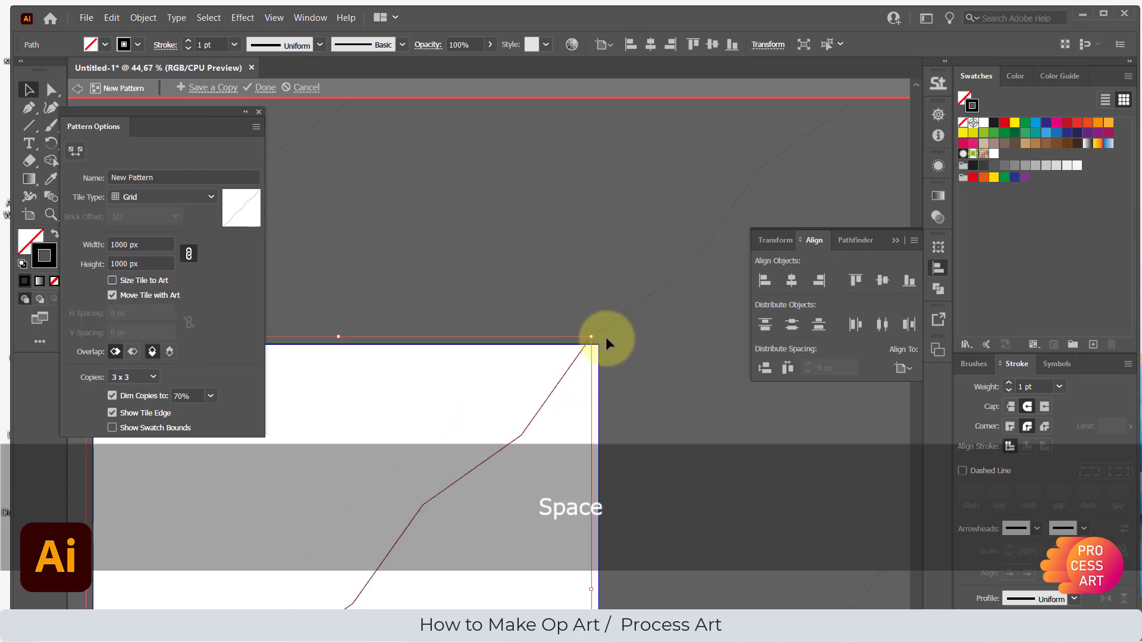
key("z")
left_click_drag(550, 293, 636, 405)
left_click_drag(426, 217, 571, 355)
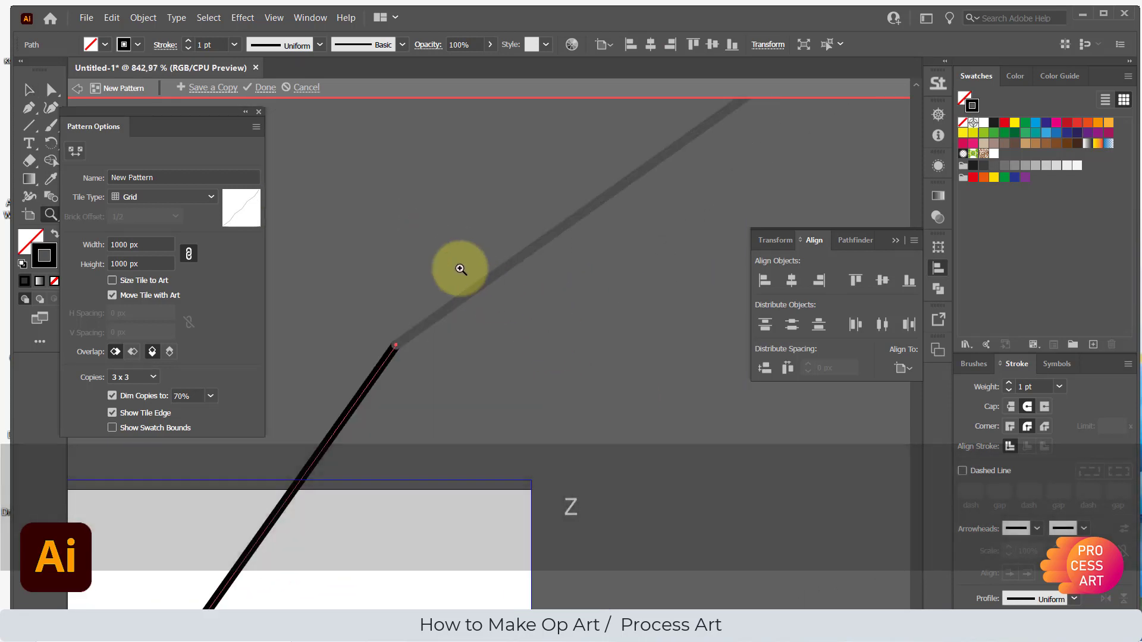
left_click_drag(484, 458, 387, 319)
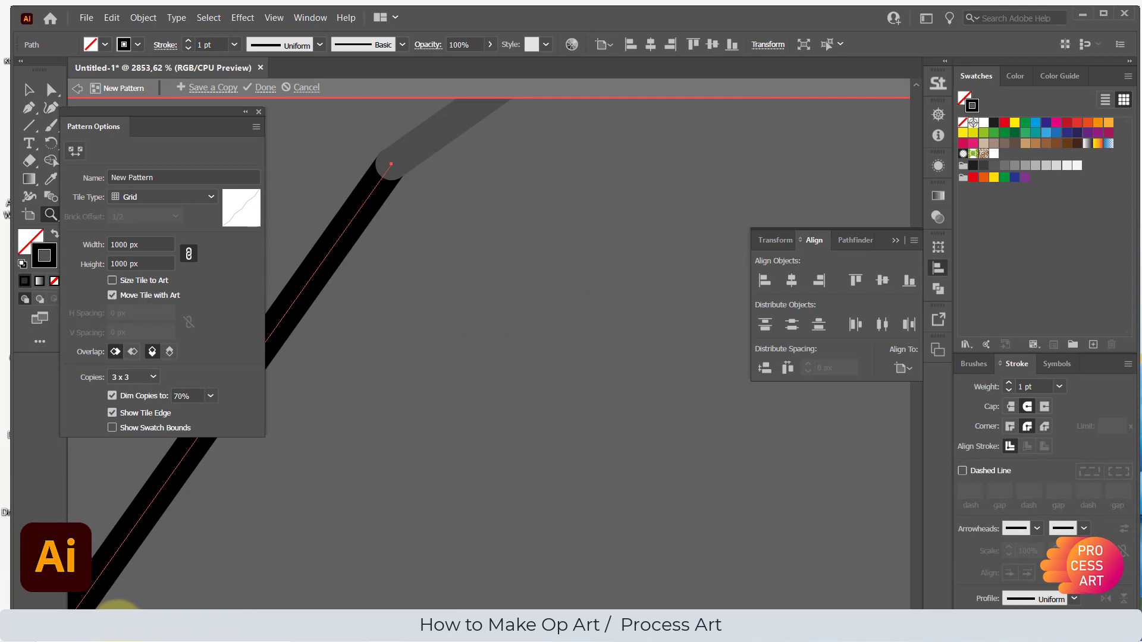
left_click(119, 614)
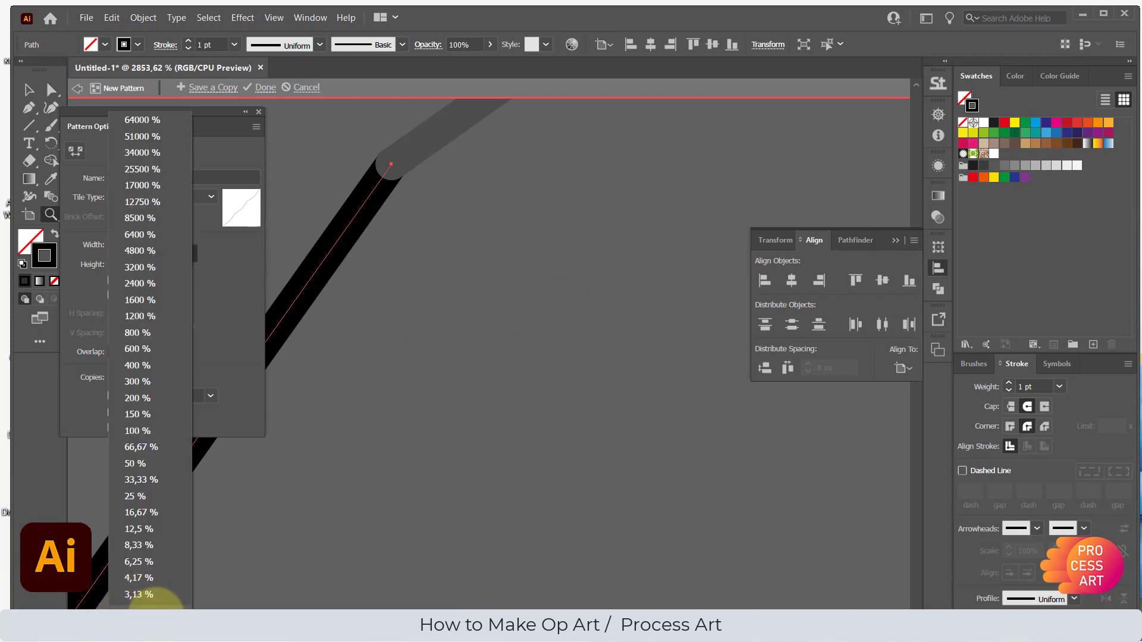
left_click(154, 603)
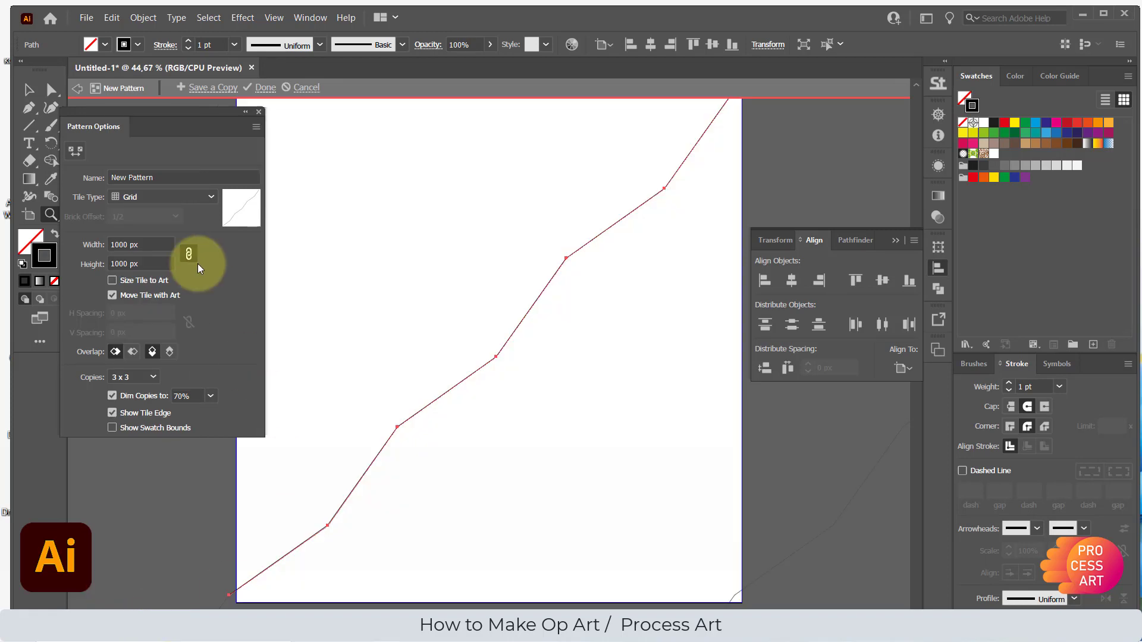
left_click(26, 89)
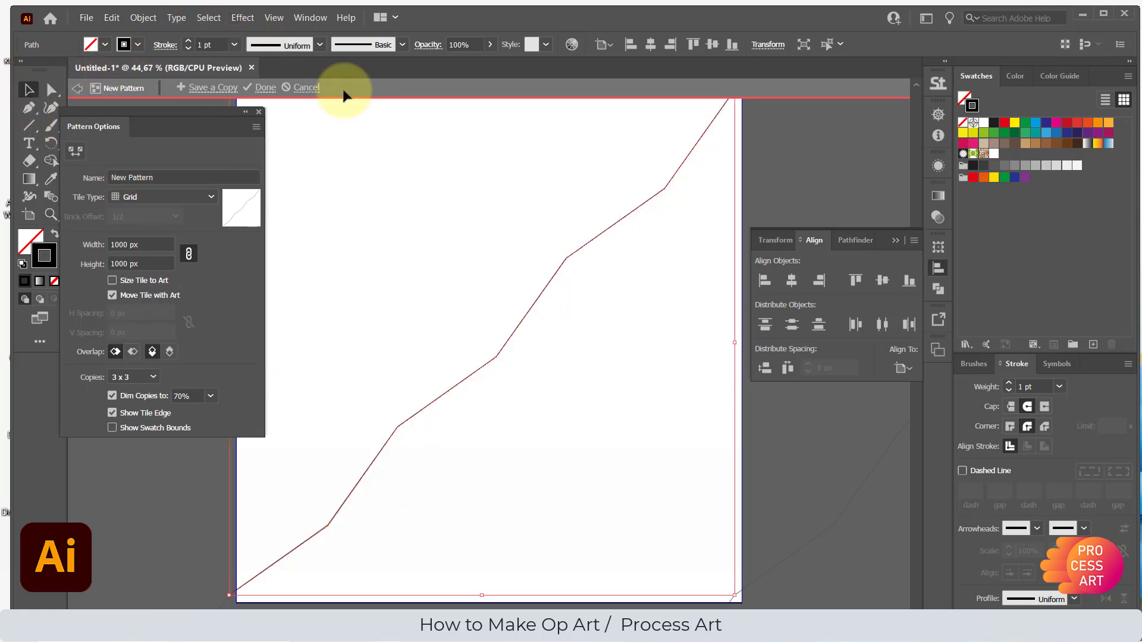
Copy the zigzag path 1000 px horizontally to the right, with no vertical offset
right_click(534, 305)
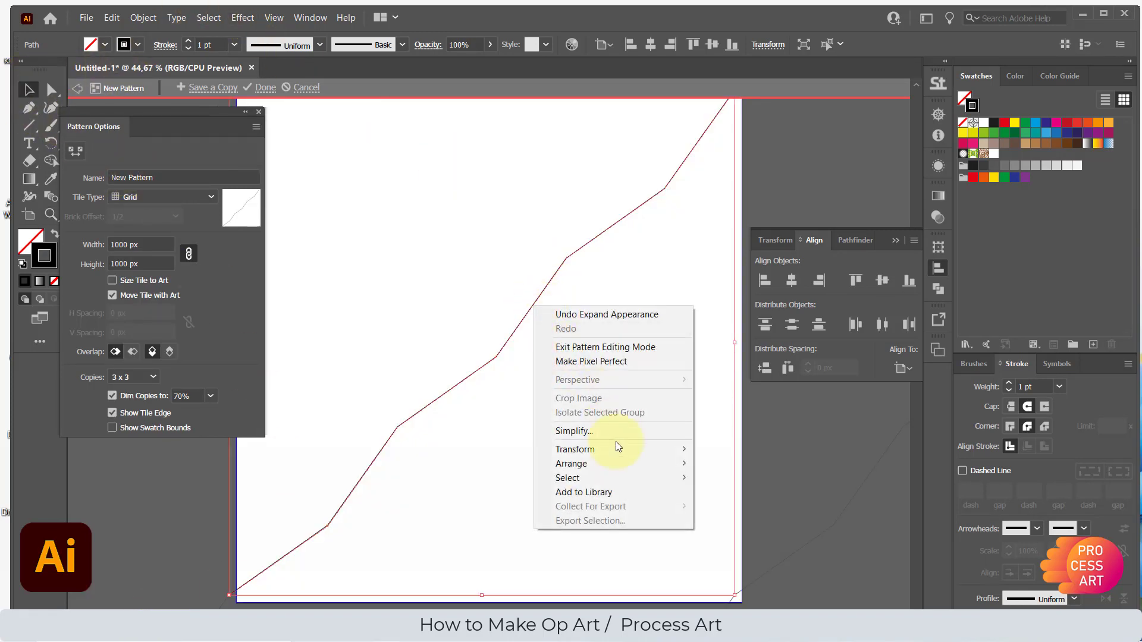
mouse_move(616, 451)
left_click(767, 468)
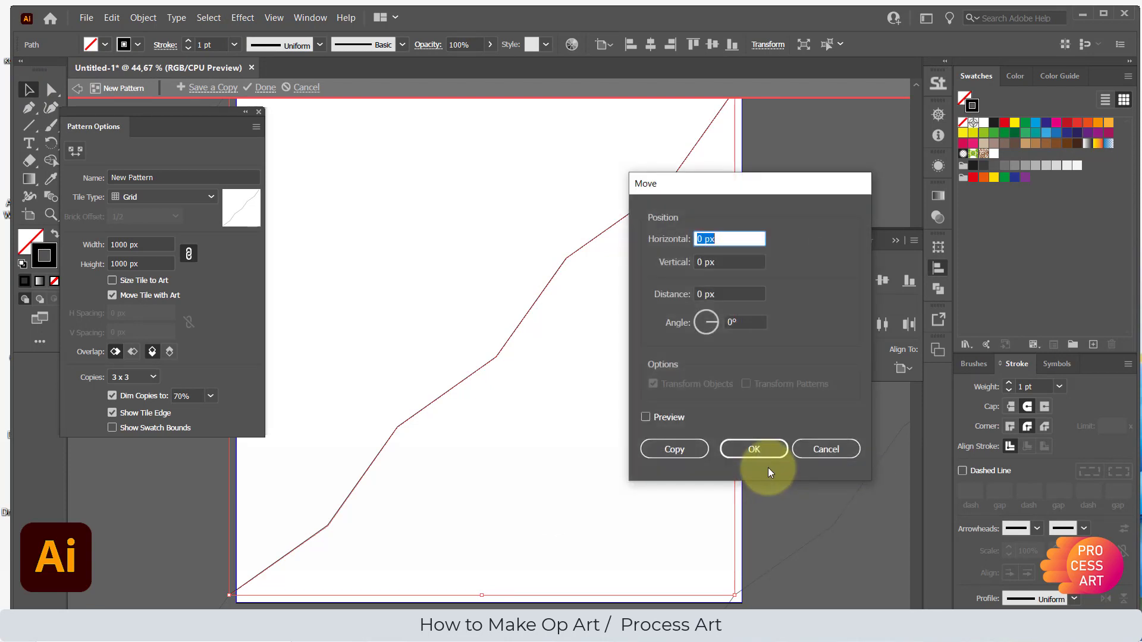
type("1000")
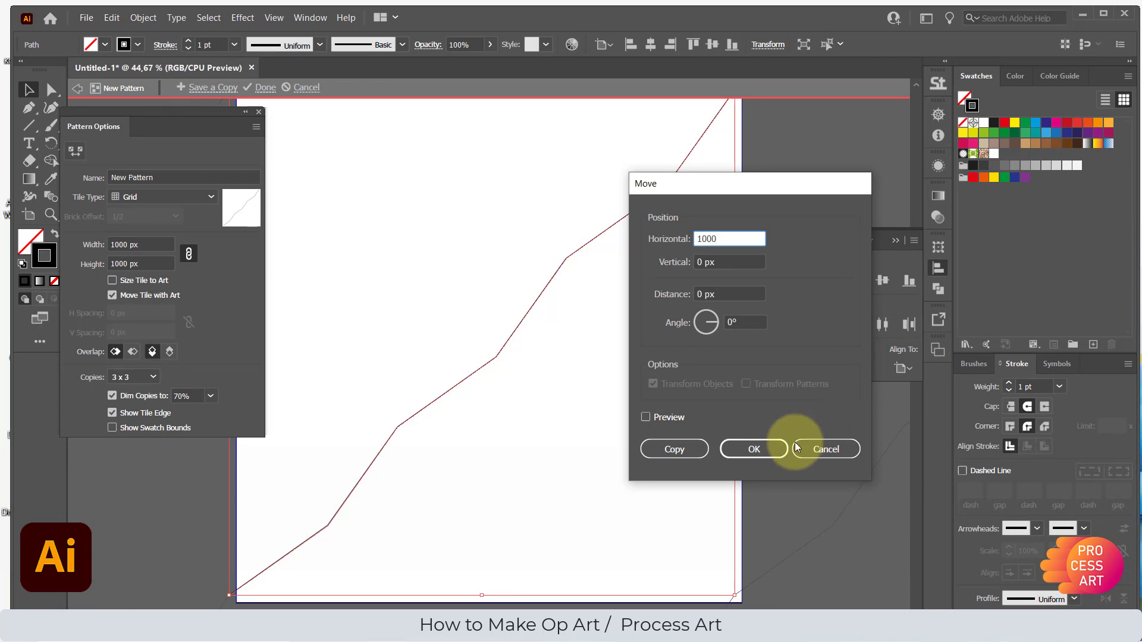
left_click(679, 452)
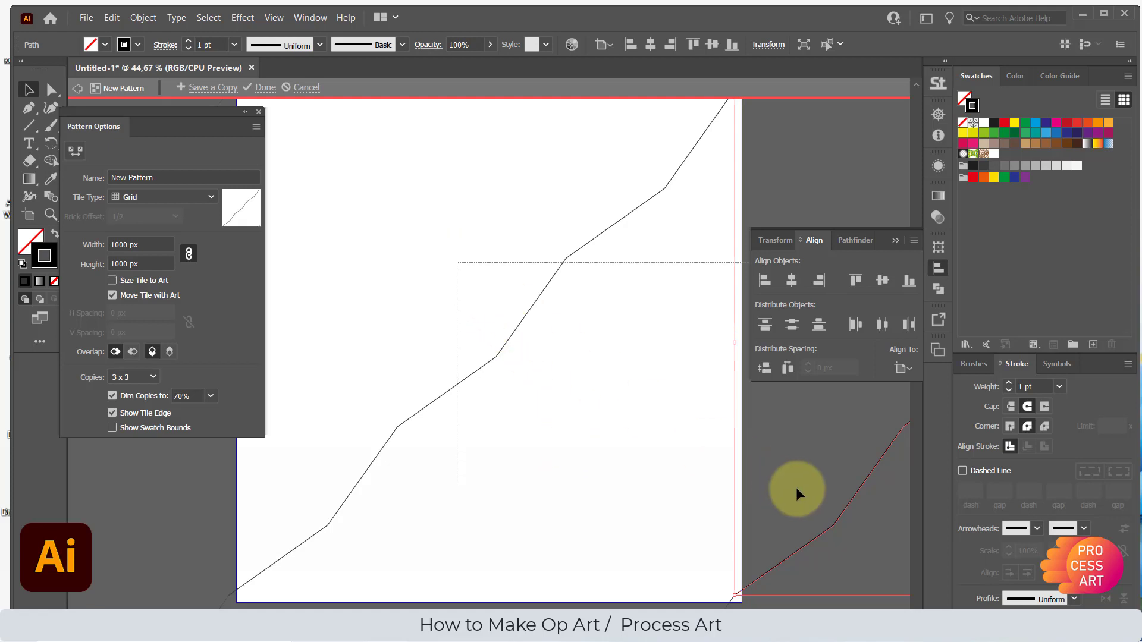
Select both the original zigzag path and its copy and make a blend between them
left_click_drag(795, 487, 893, 544)
left_click(143, 17)
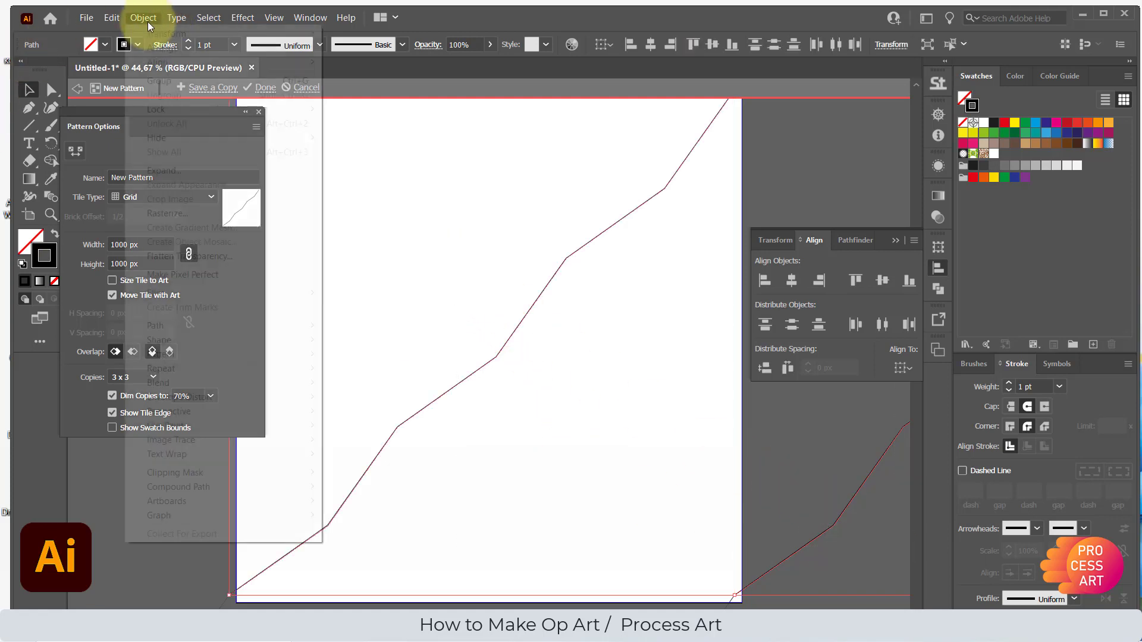
mouse_move(234, 380)
left_click(363, 381)
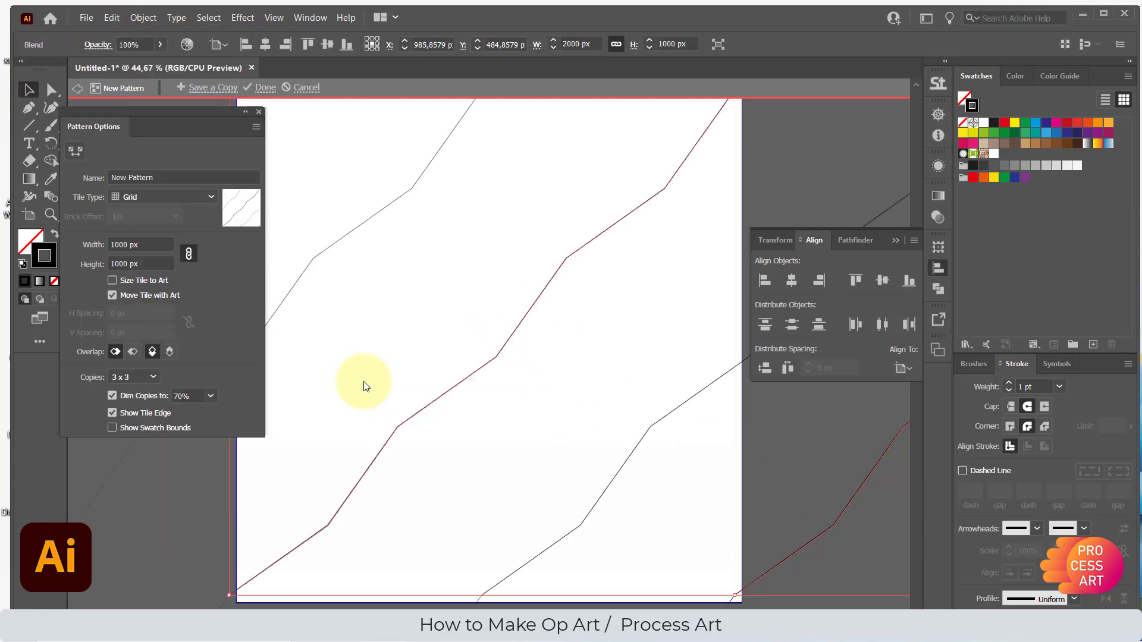
Set the blend spacing to Specified Steps with 3 steps and apply it
double_click(51, 196)
left_click(209, 226)
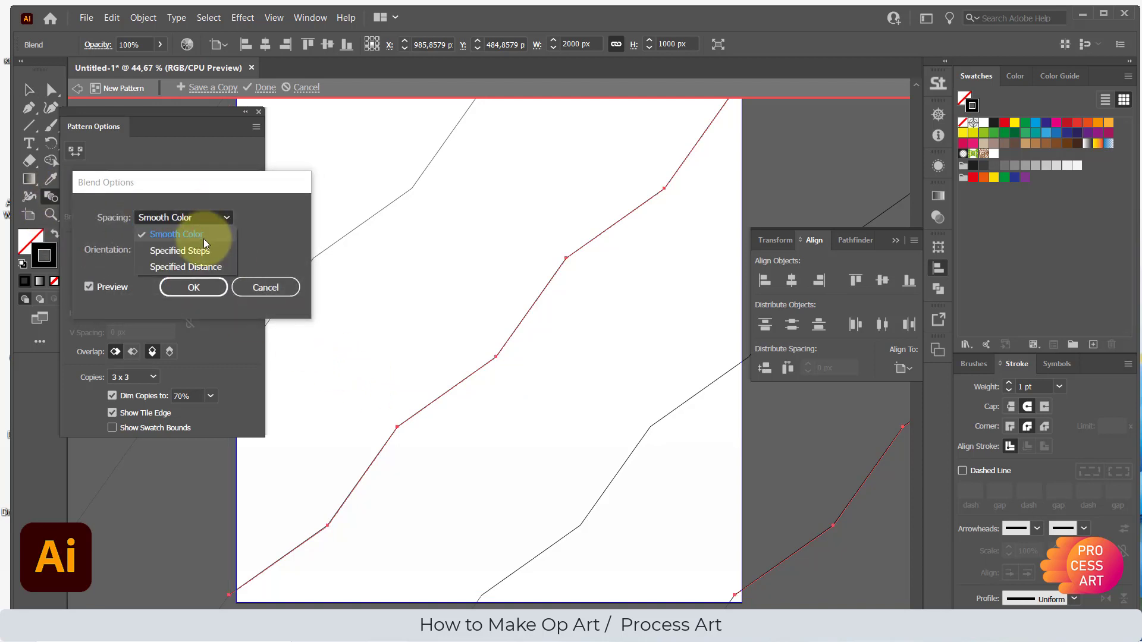
left_click(213, 242)
left_click(280, 216)
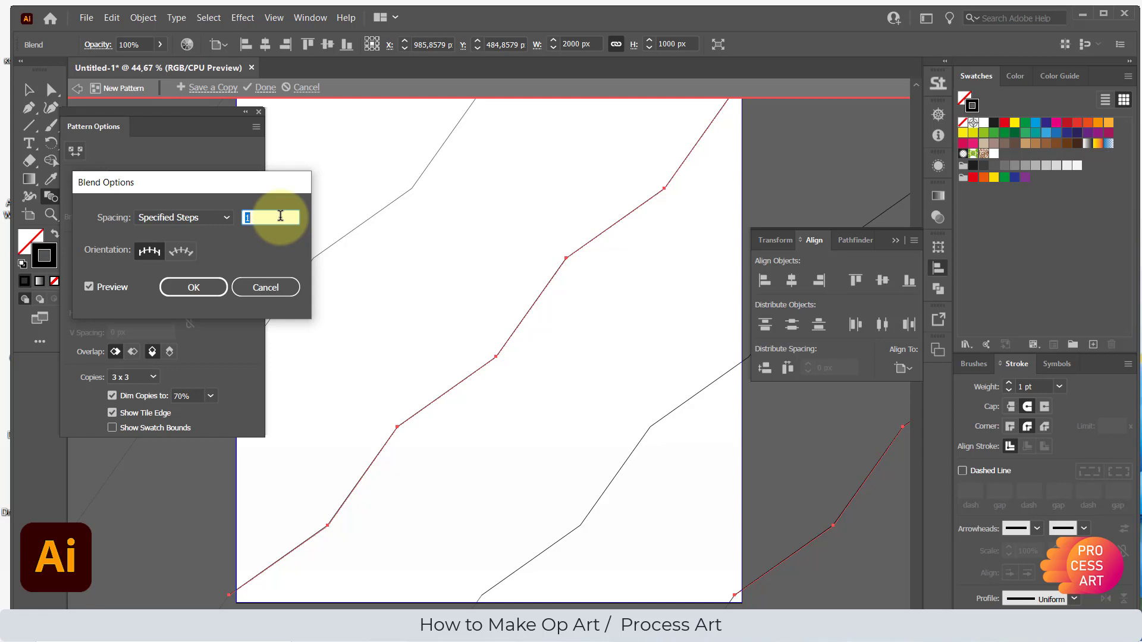
key("Up")
key("Up")
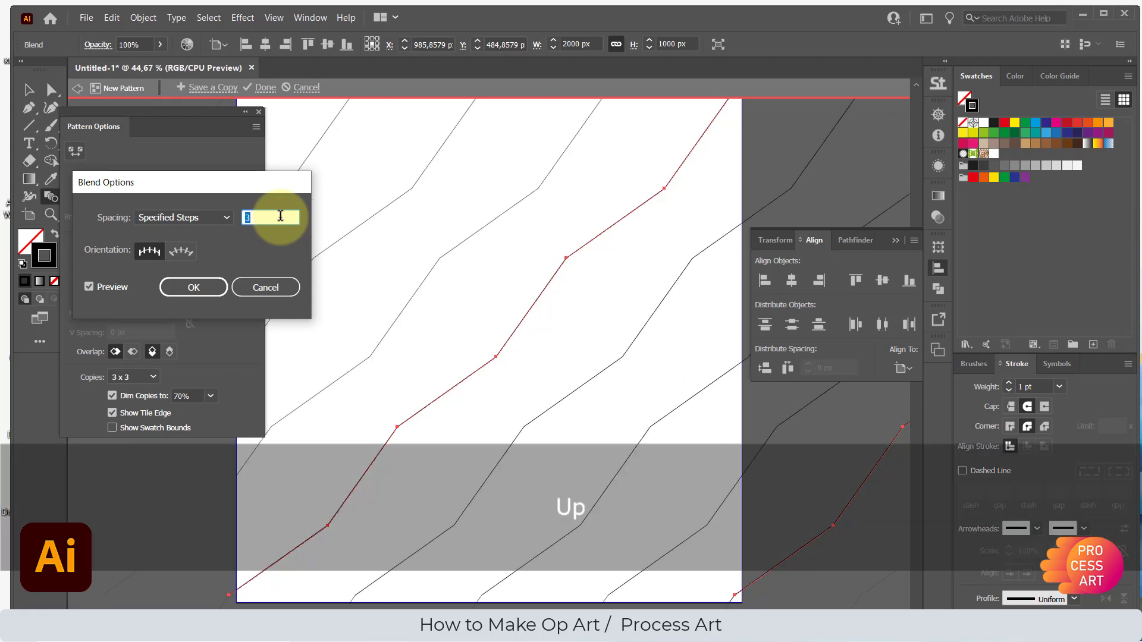
left_click(193, 287)
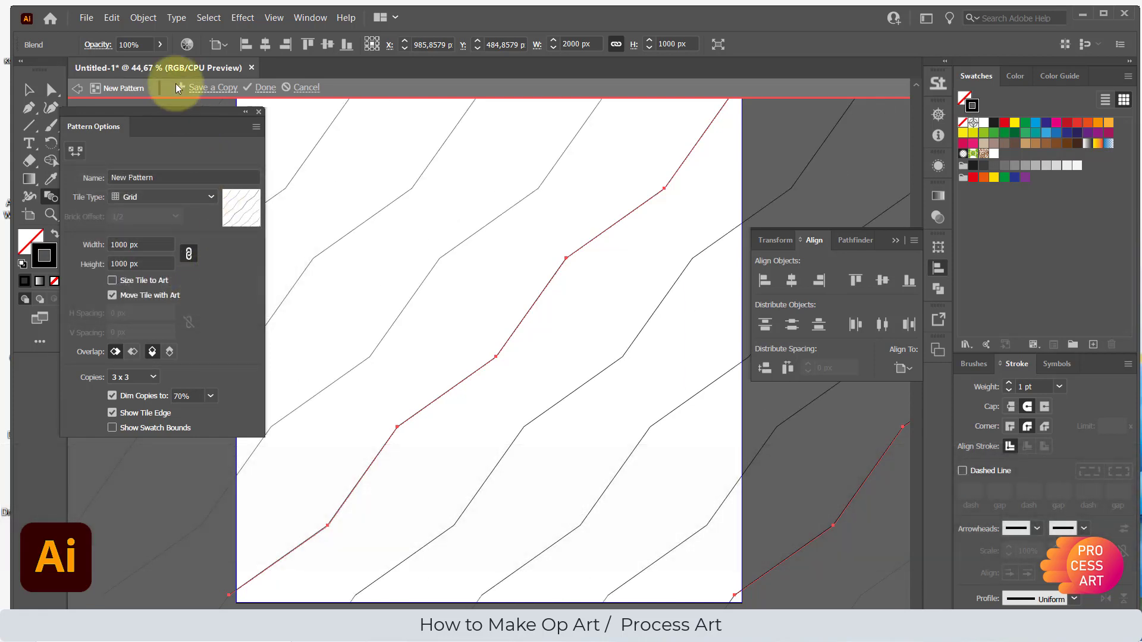
Expand the blend, ungroup it into separate zigzag paths and deselect them
left_click(156, 17)
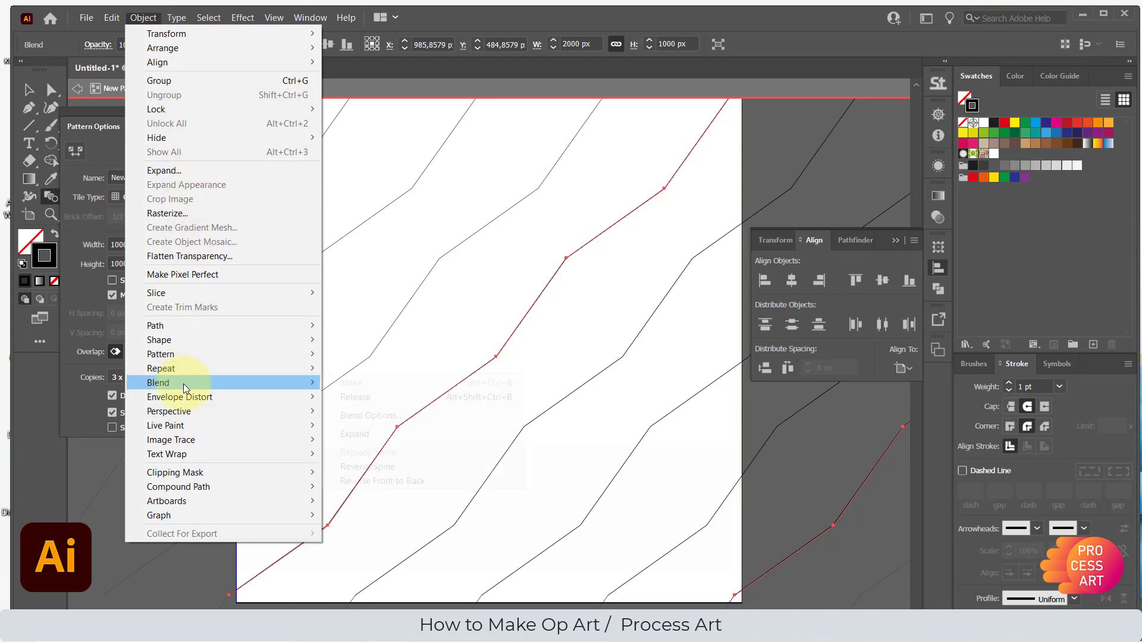
mouse_move(191, 382)
left_click(359, 433)
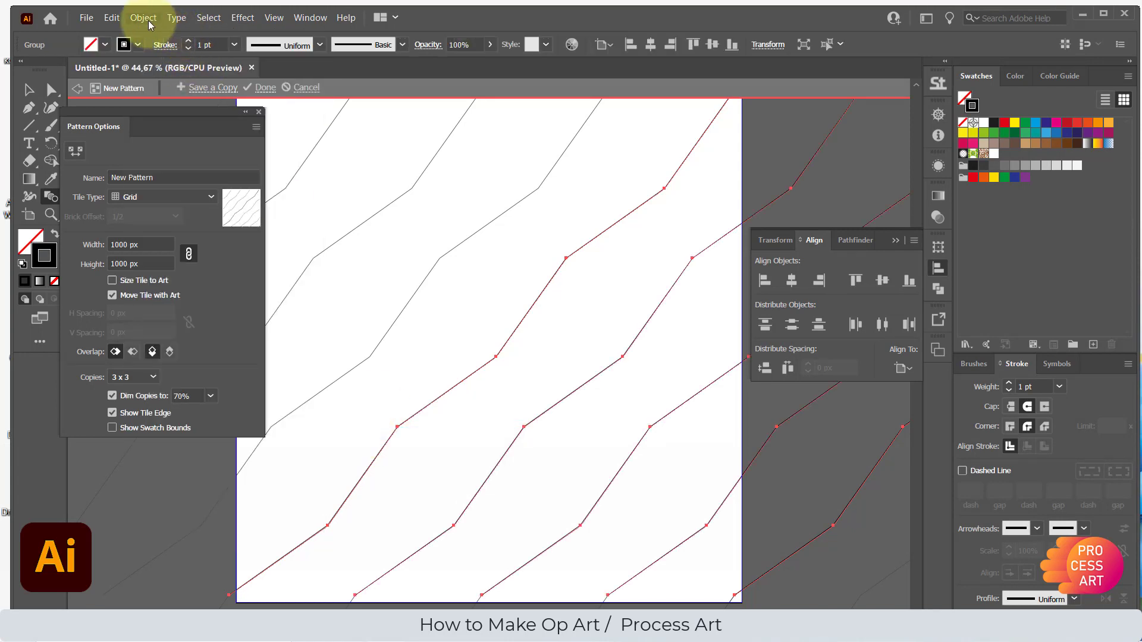
left_click(147, 21)
left_click(176, 97)
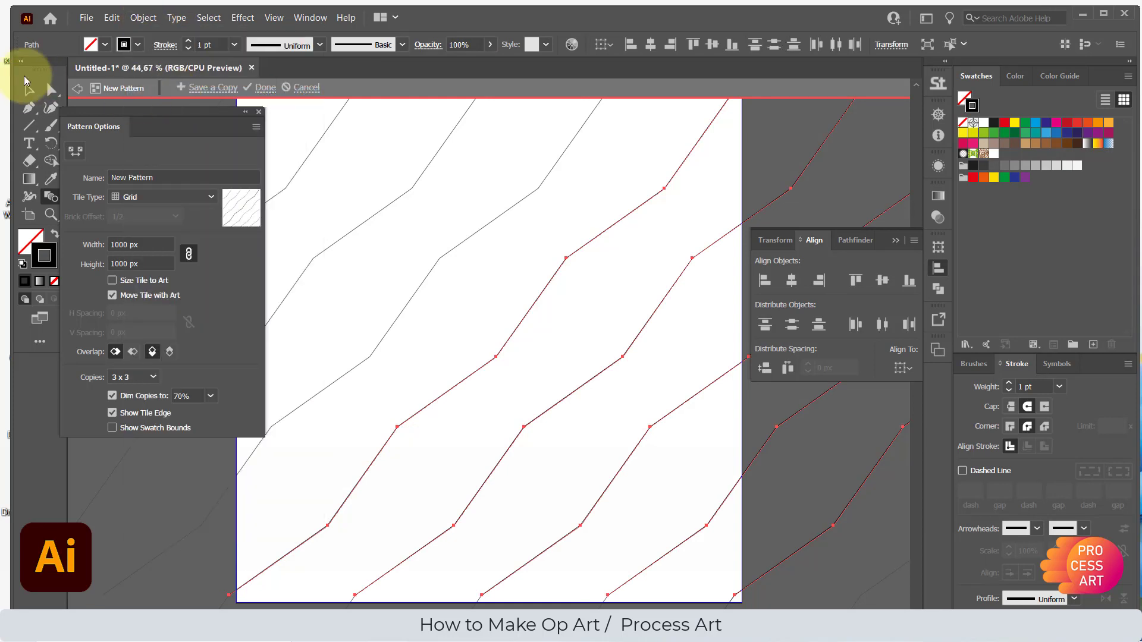
left_click(30, 91)
left_click(565, 201)
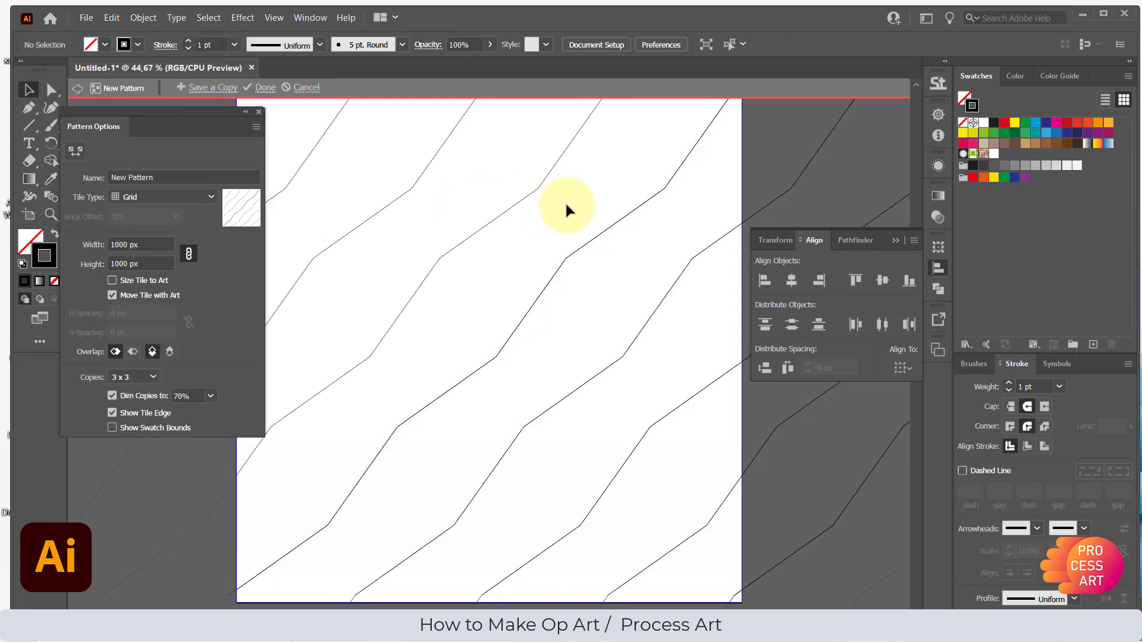
Nudge the second zigzag path left so it sits closer to the first one
key("space")
left_click_drag(634, 204, 486, 201)
left_click(514, 281)
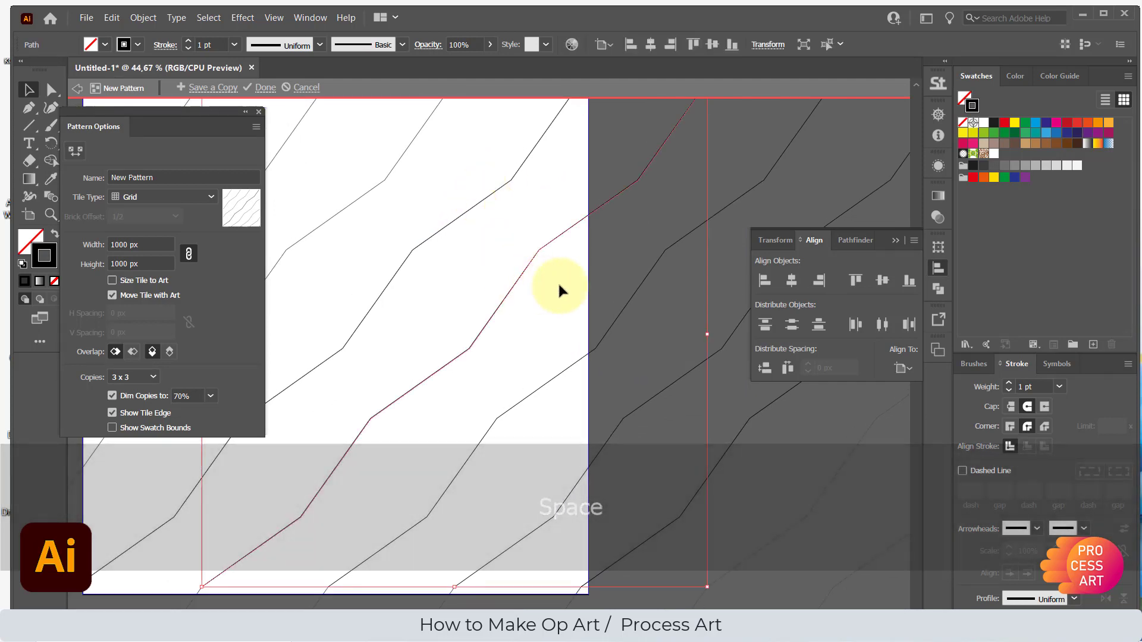
key("Left")
key("Left")
key("Left")
key("Left")
key("Left")
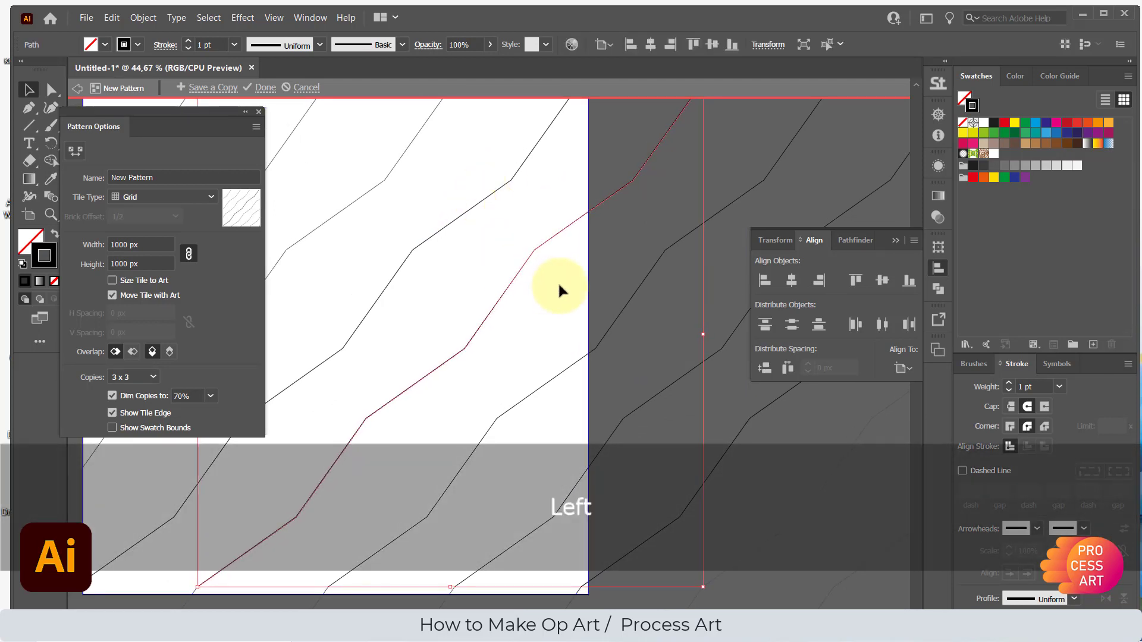
key("Left")
key("Left")
key("Left")
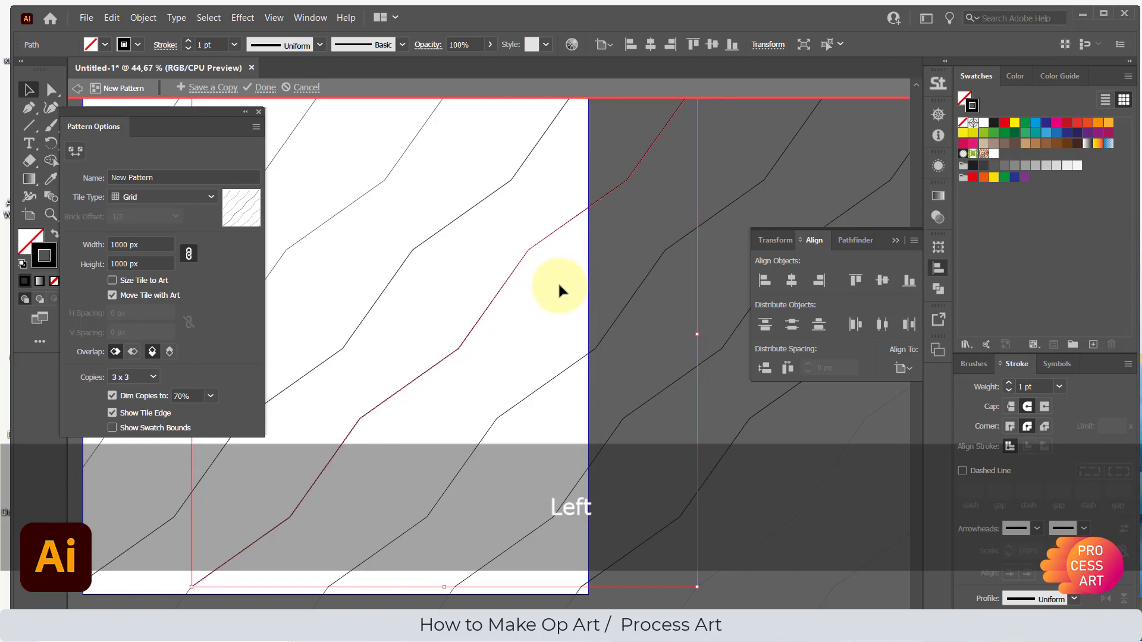
key("Left")
key("Left")
key("Left")
key("Left")
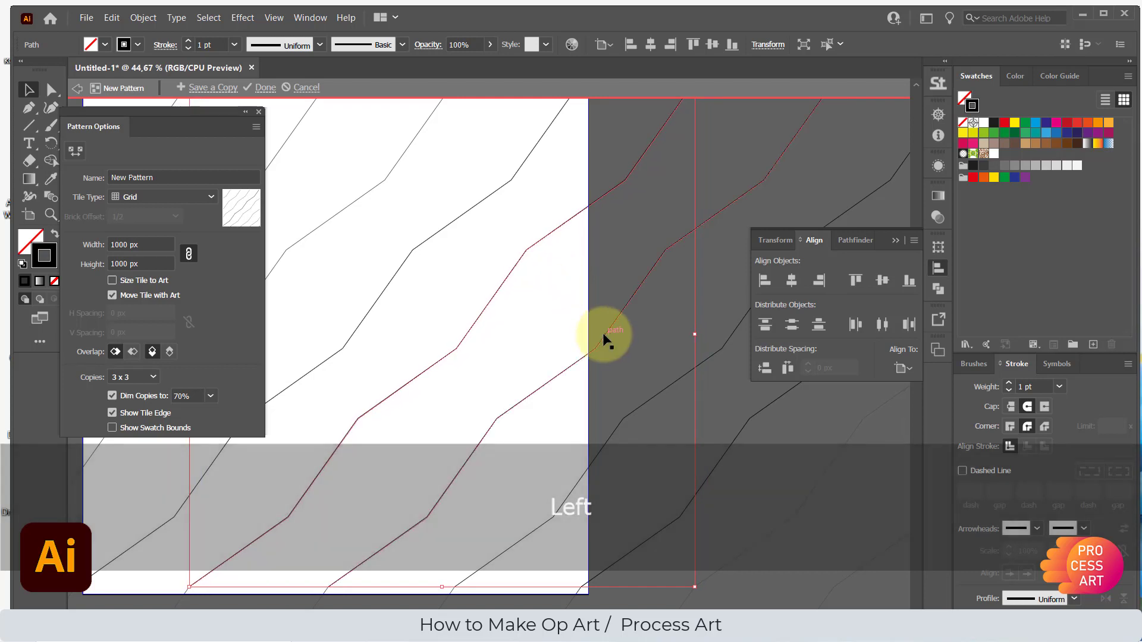
Nudge the third zigzag path slightly left and the second path a little further left
key("Left")
key("Left")
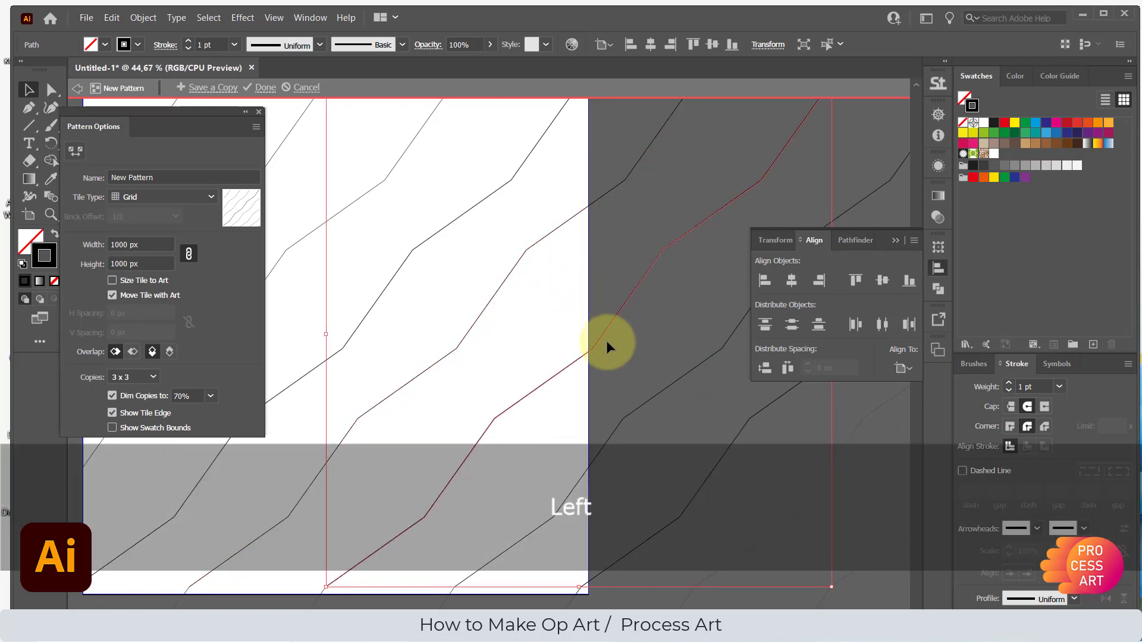
left_click(503, 284)
key("Left")
key("Left")
key("Left")
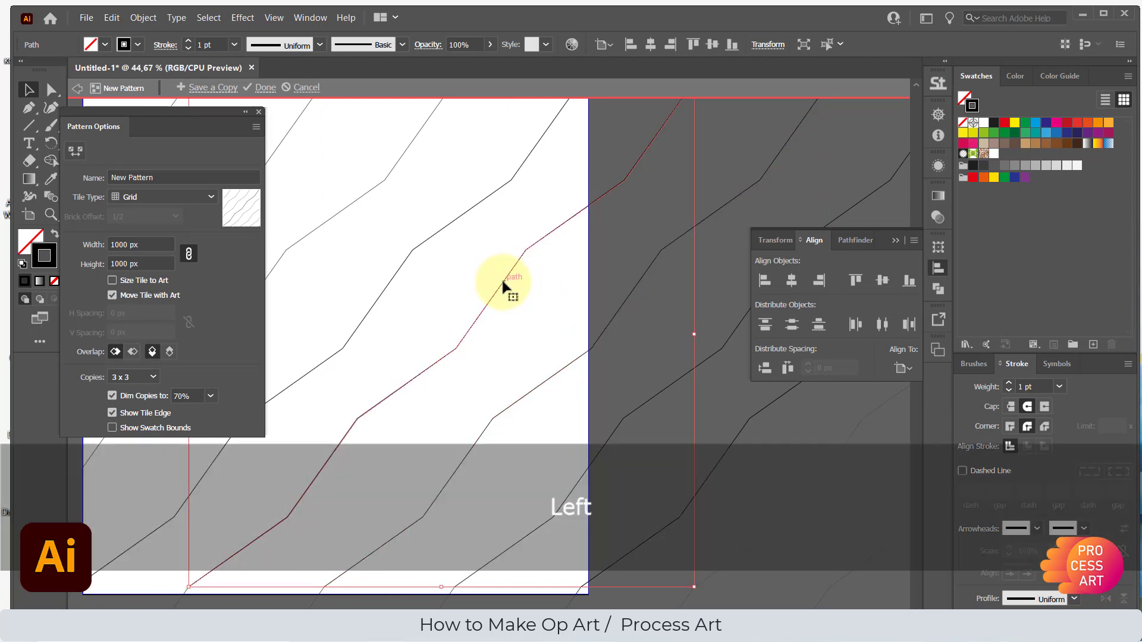
Select all five unevenly spaced zigzag paths and make a new blend through them
left_click_drag(324, 160, 886, 563)
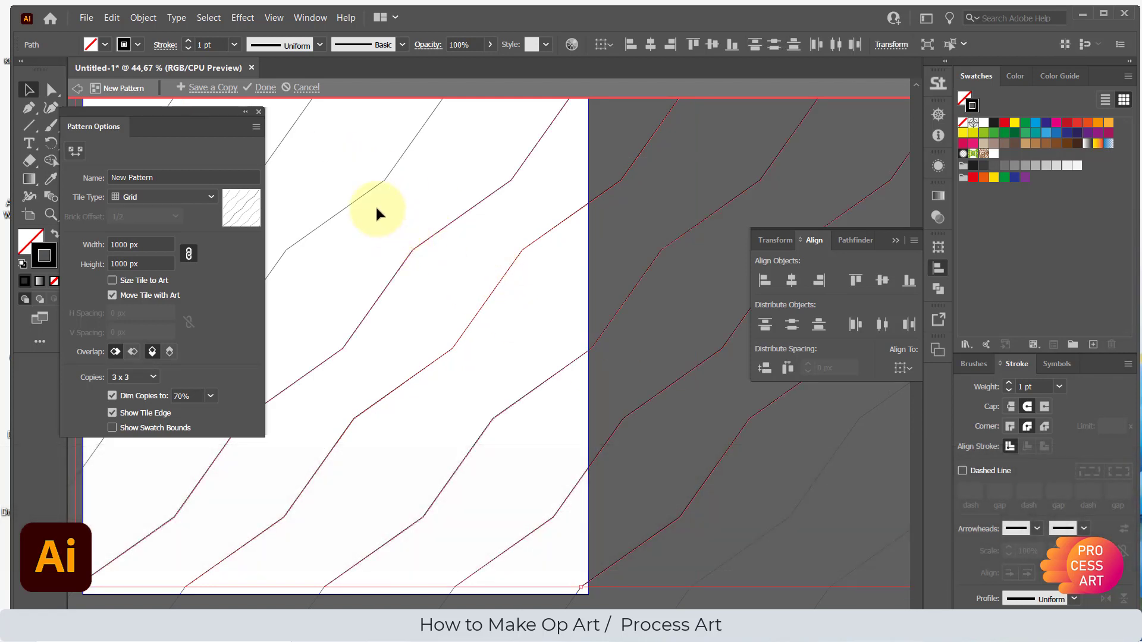
left_click_drag(308, 156, 871, 547)
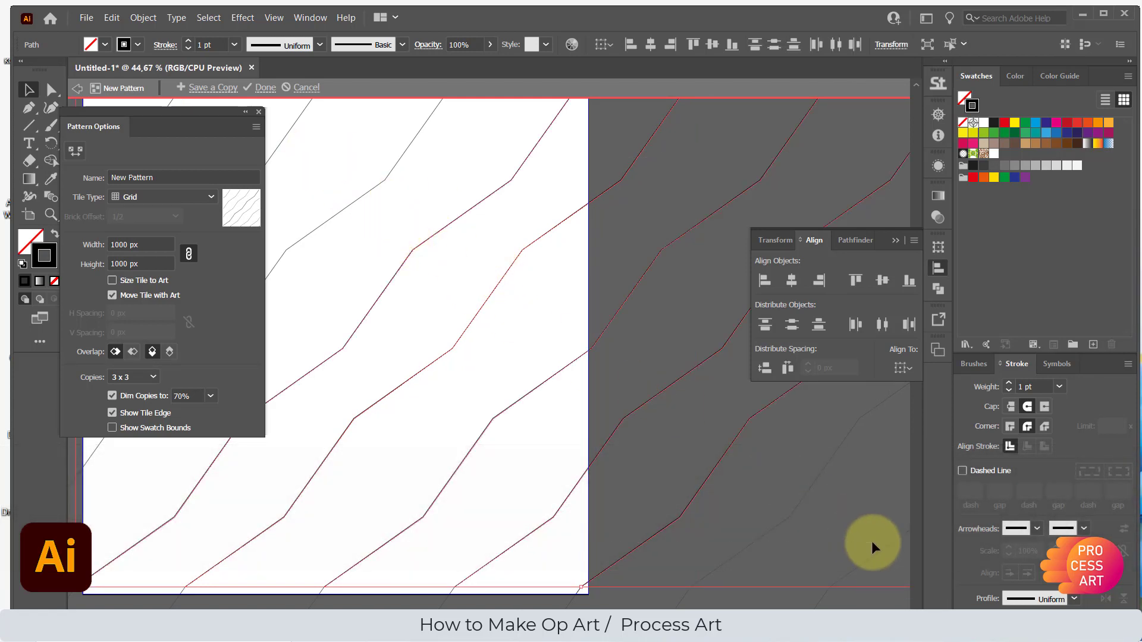
left_click(143, 17)
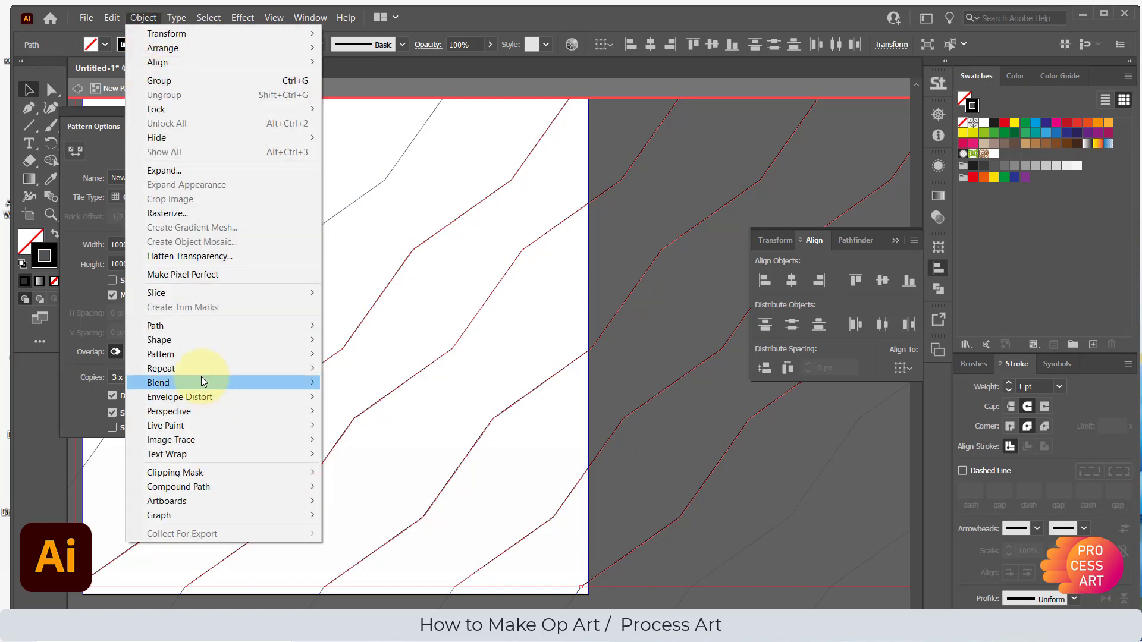
mouse_move(196, 382)
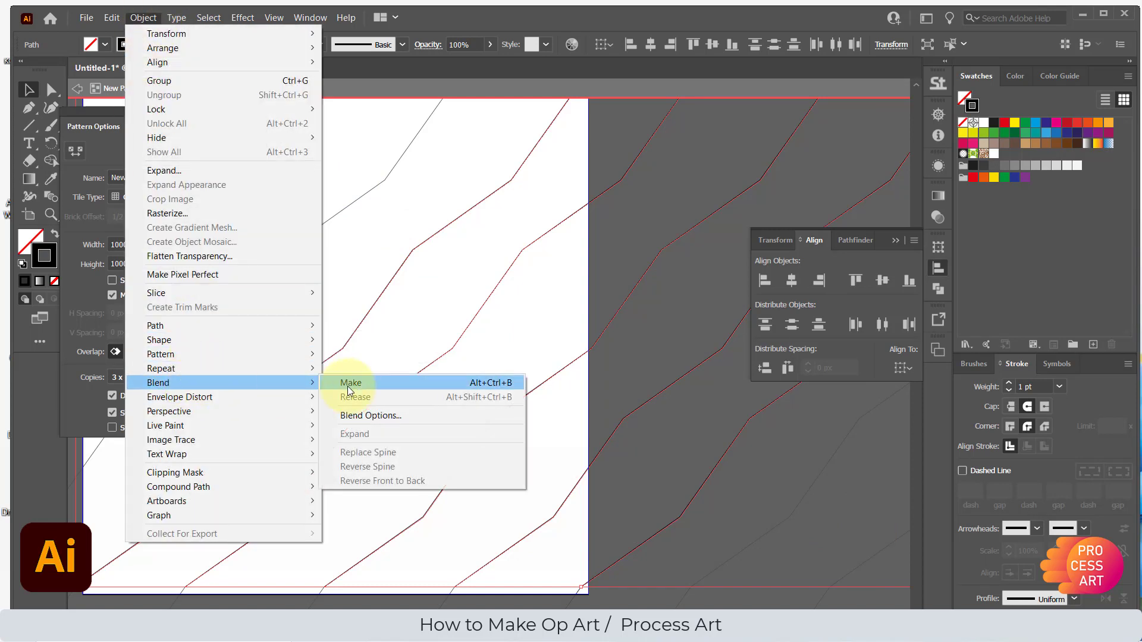
left_click(360, 385)
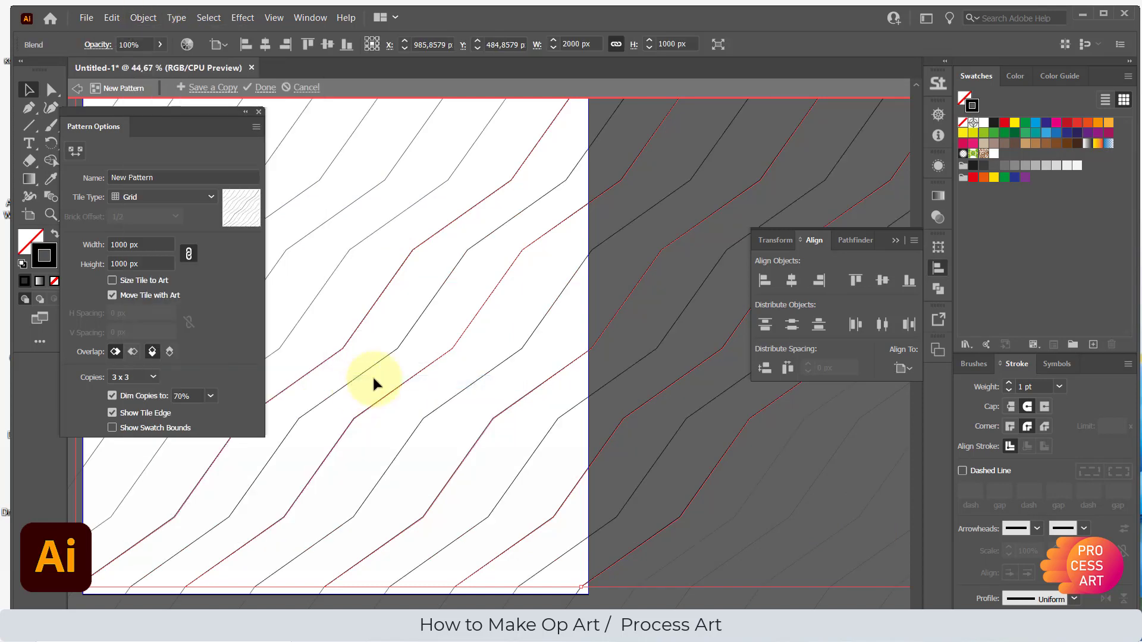
Set the new blend's spacing to Specified Steps with 30 steps, refresh the preview and apply it
double_click(54, 200)
left_click(178, 218)
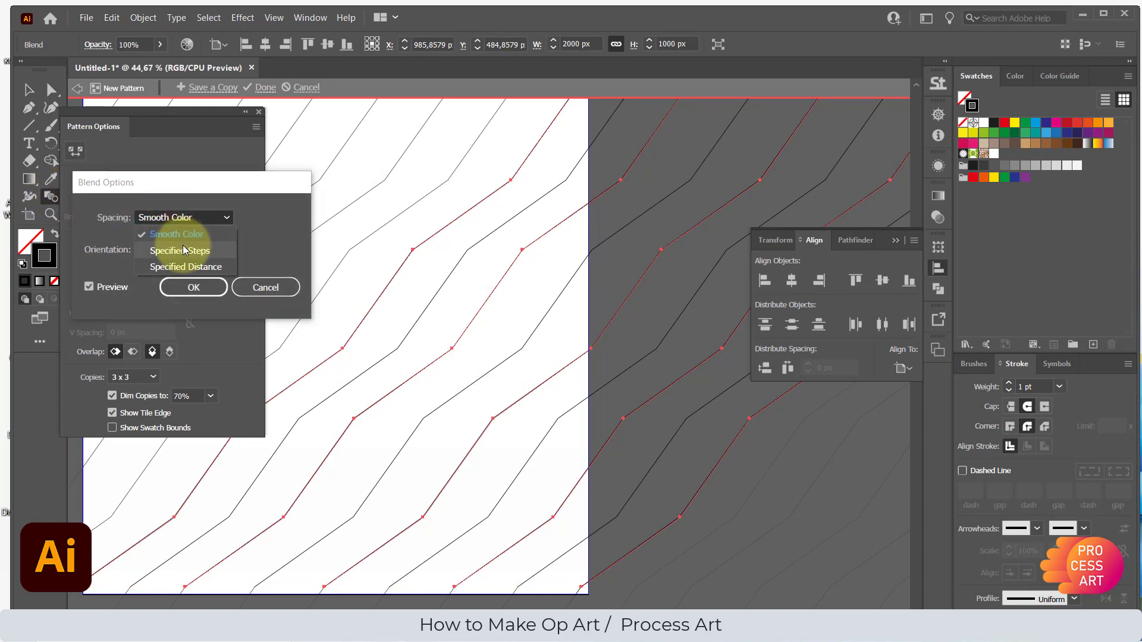
left_click(194, 244)
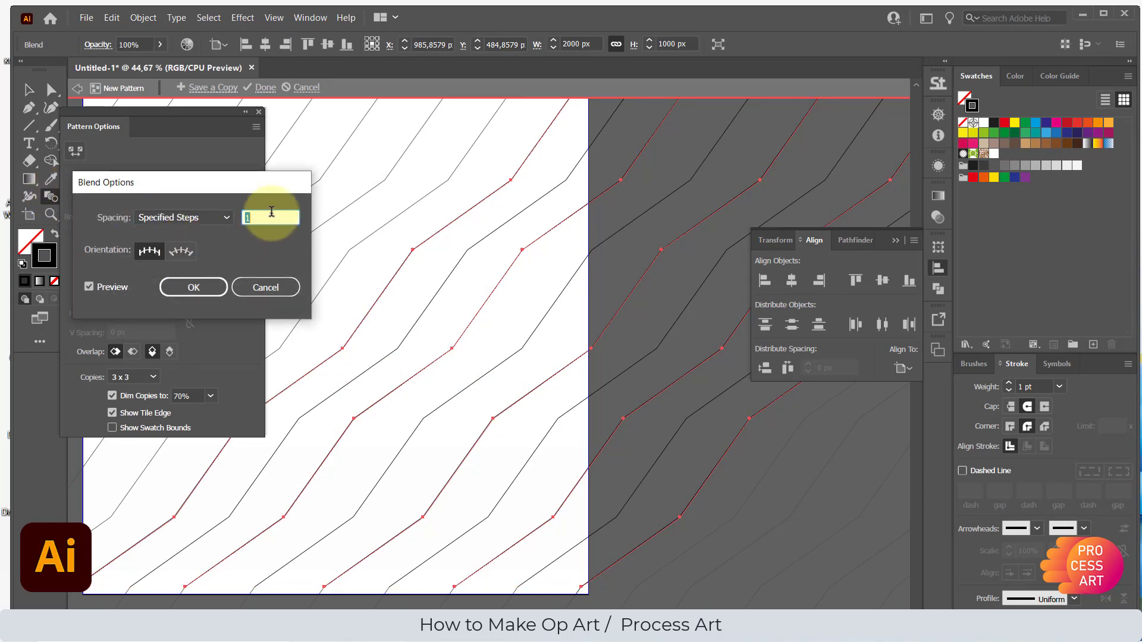
type("30")
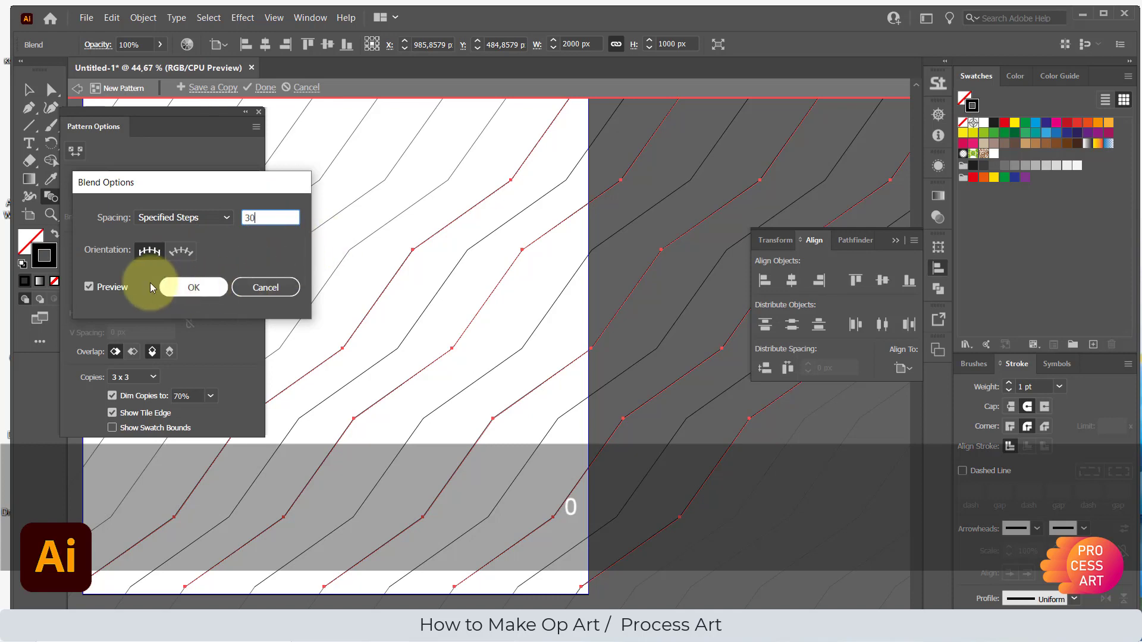
left_click(89, 286)
left_click(90, 287)
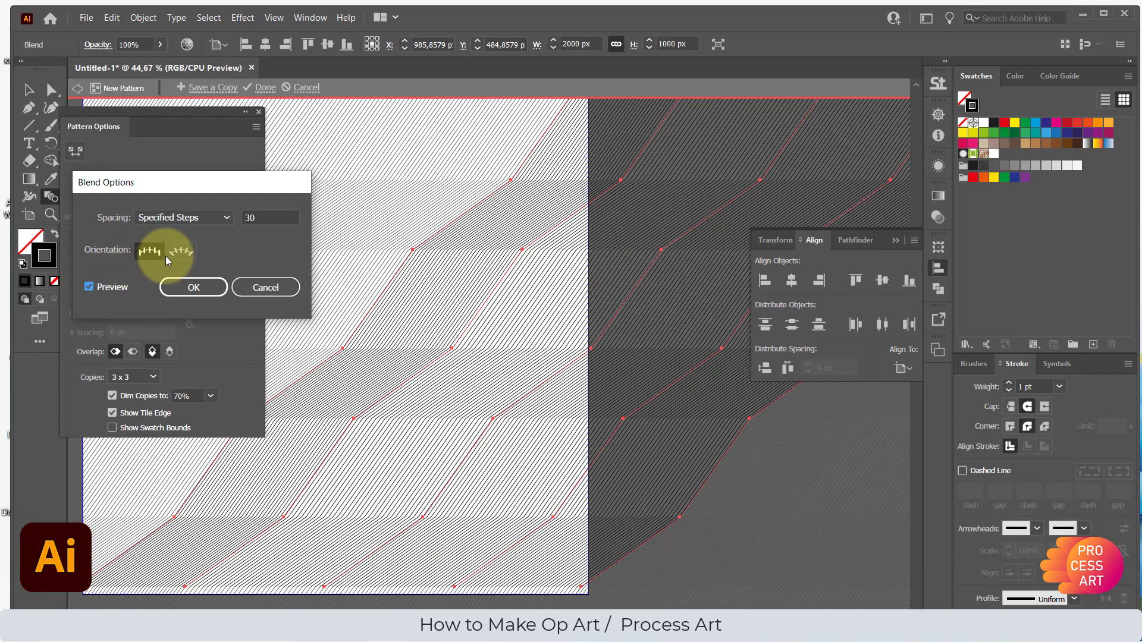
left_click(201, 287)
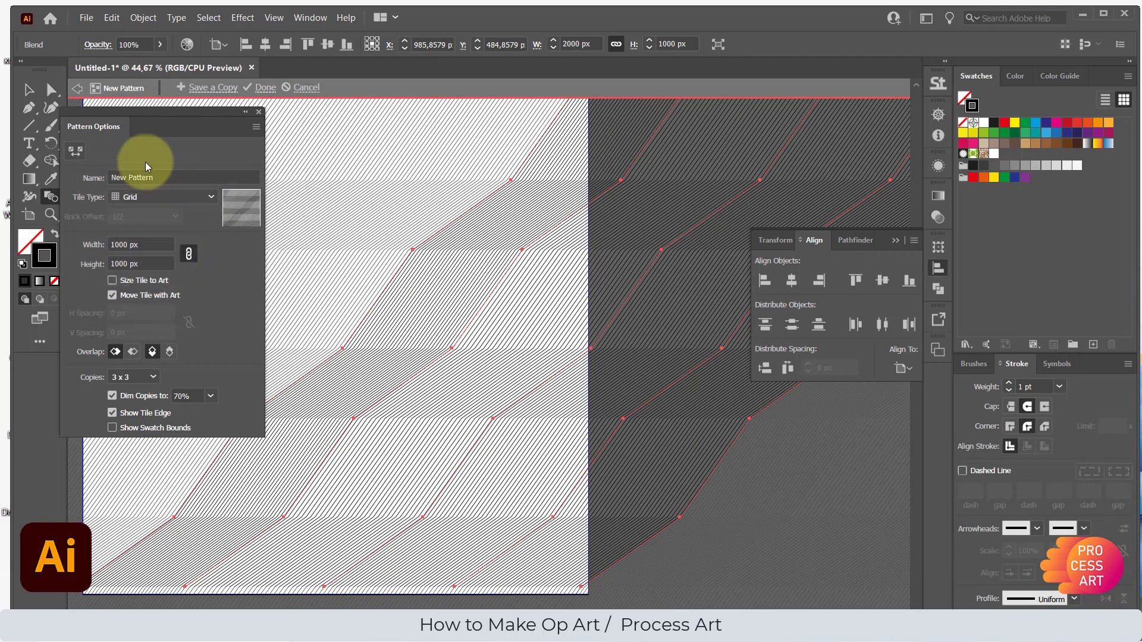
Reshape the blend by moving one middle anchor on each of the first four zigzag paths, the fourth path's to about X 986, Y 614 px
left_click(51, 89)
left_click(809, 478)
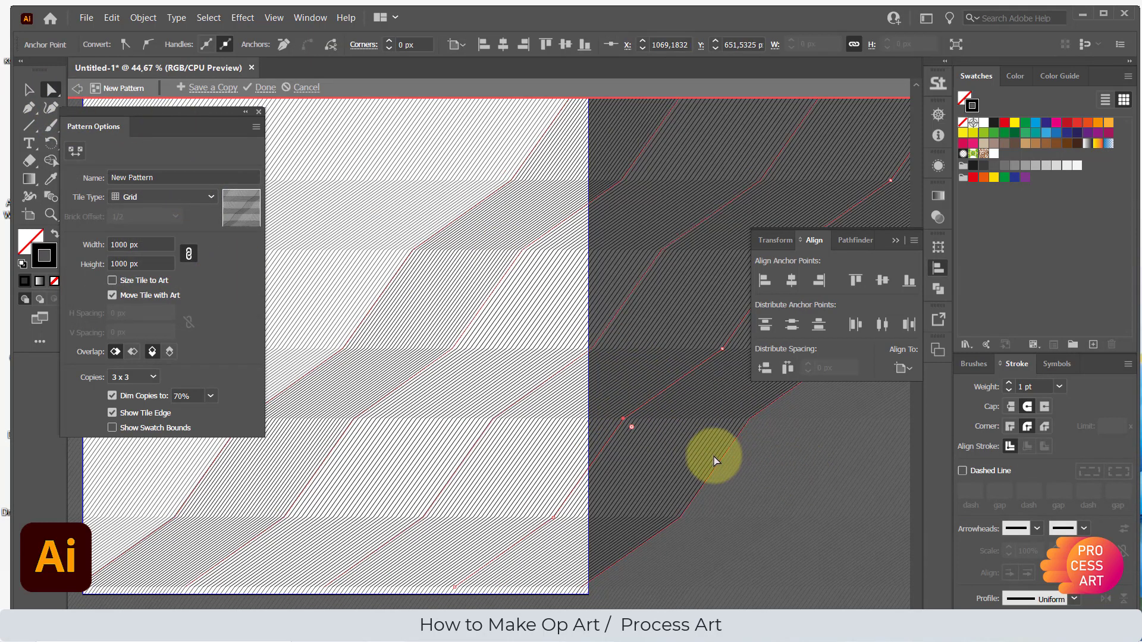
left_click(623, 421)
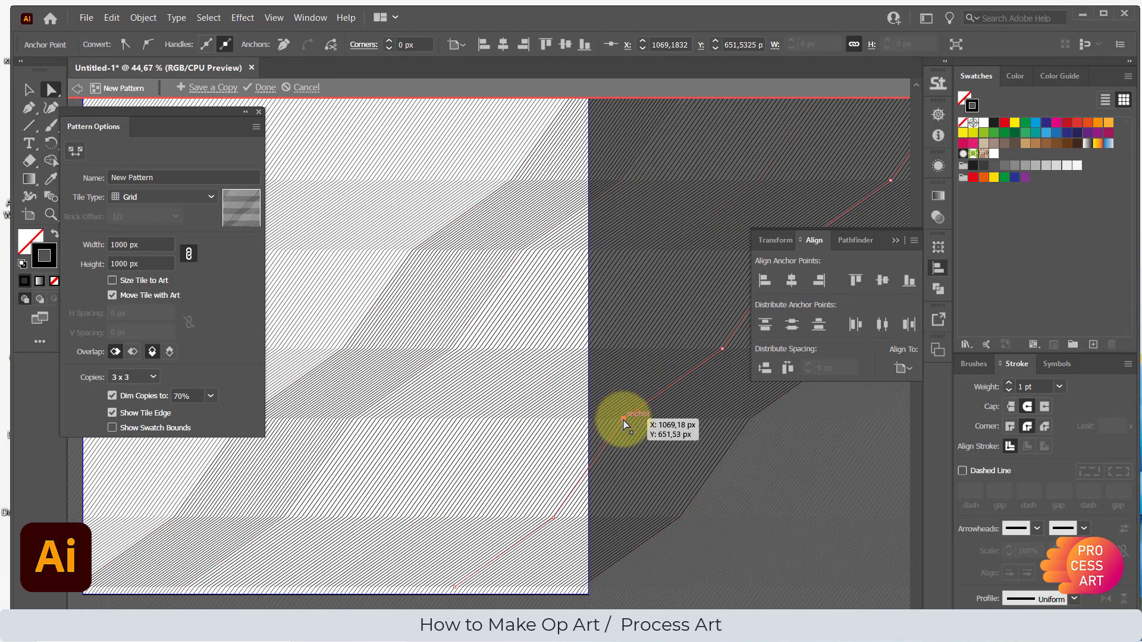
left_click_drag(622, 421, 583, 407)
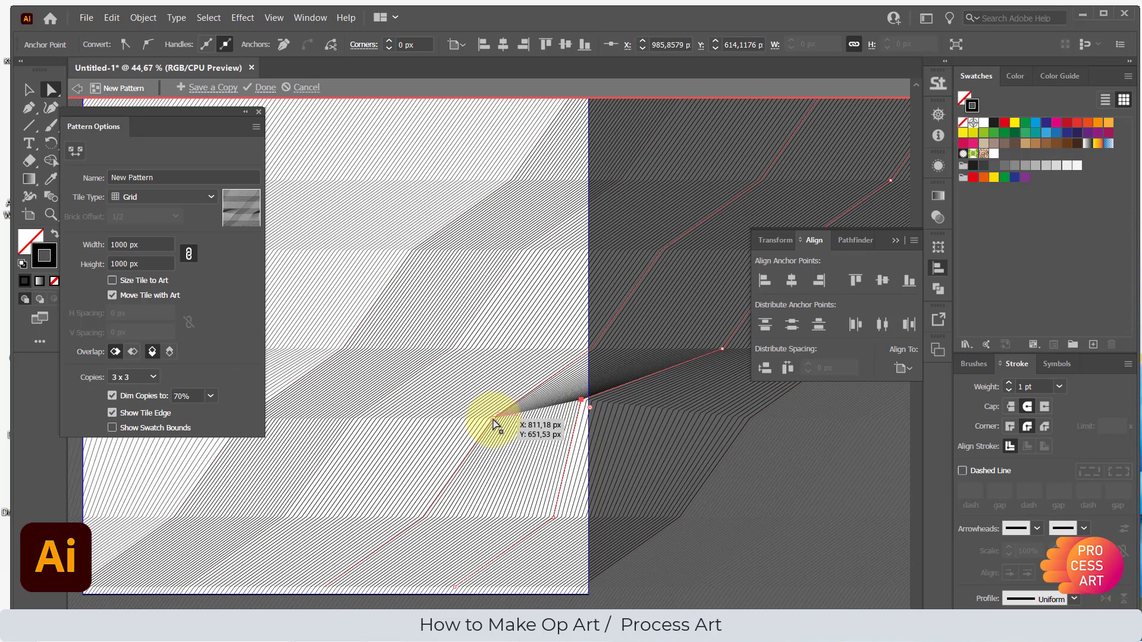
left_click_drag(494, 417, 446, 365)
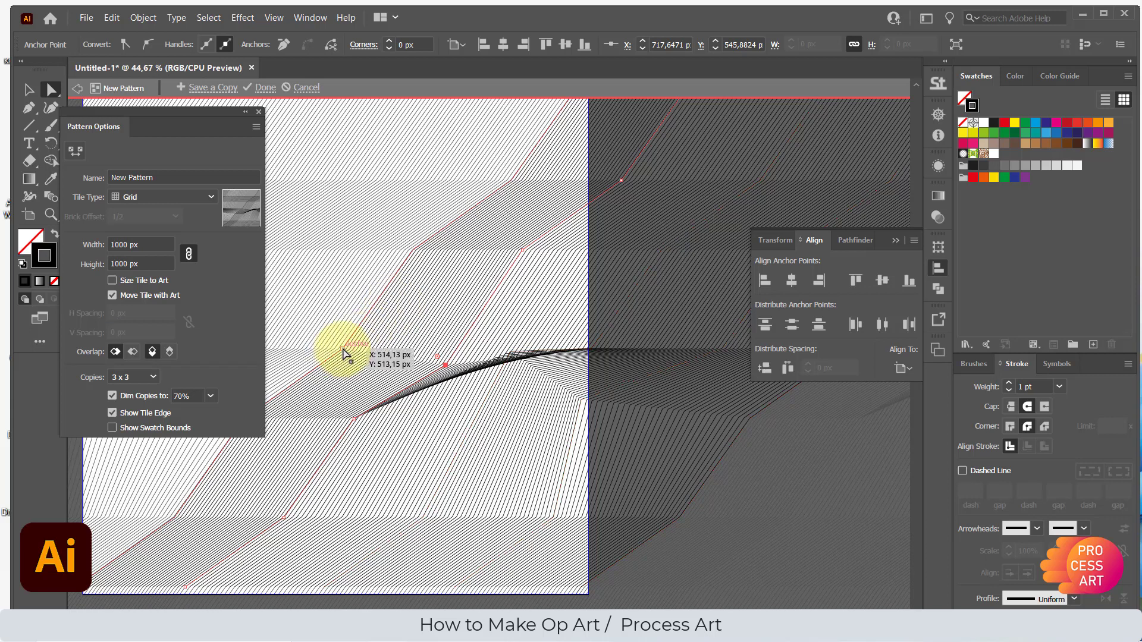
left_click_drag(340, 350, 353, 364)
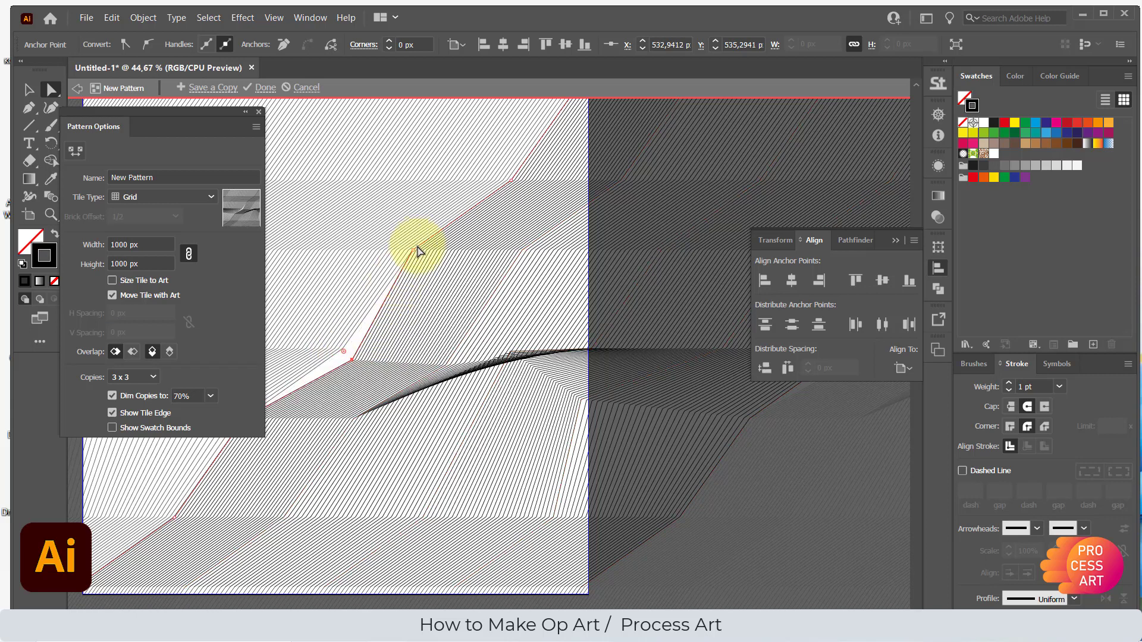
Undo the first path's last move, and shift one anchor each on the second and third paths to about (800, 318) and (844, 555) px
key("ctrl+z")
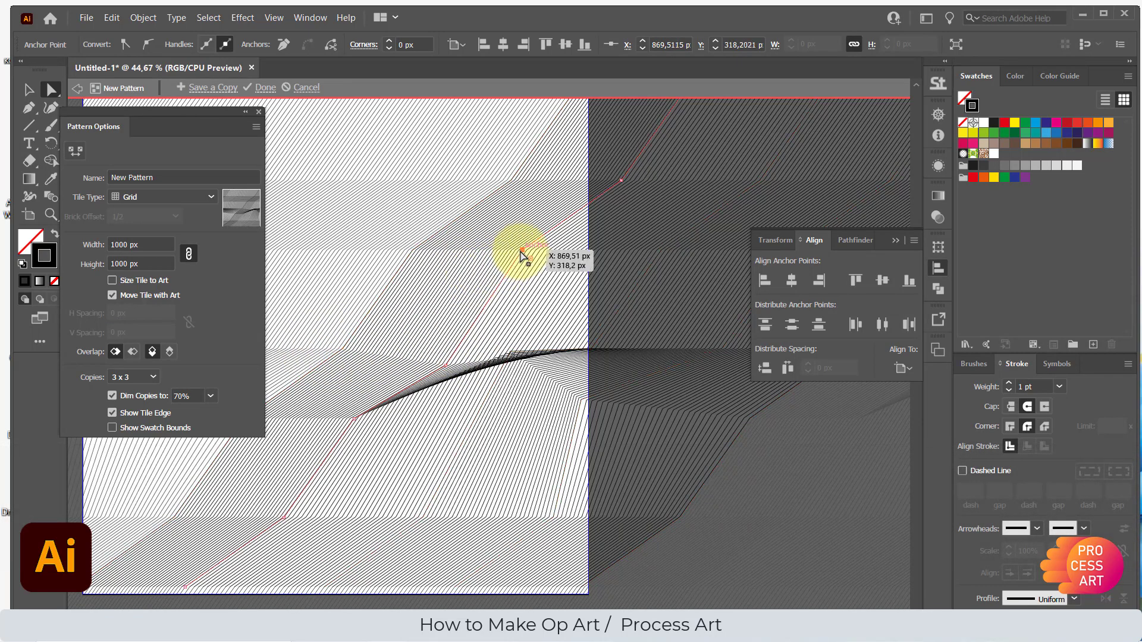
left_click_drag(520, 252, 486, 253)
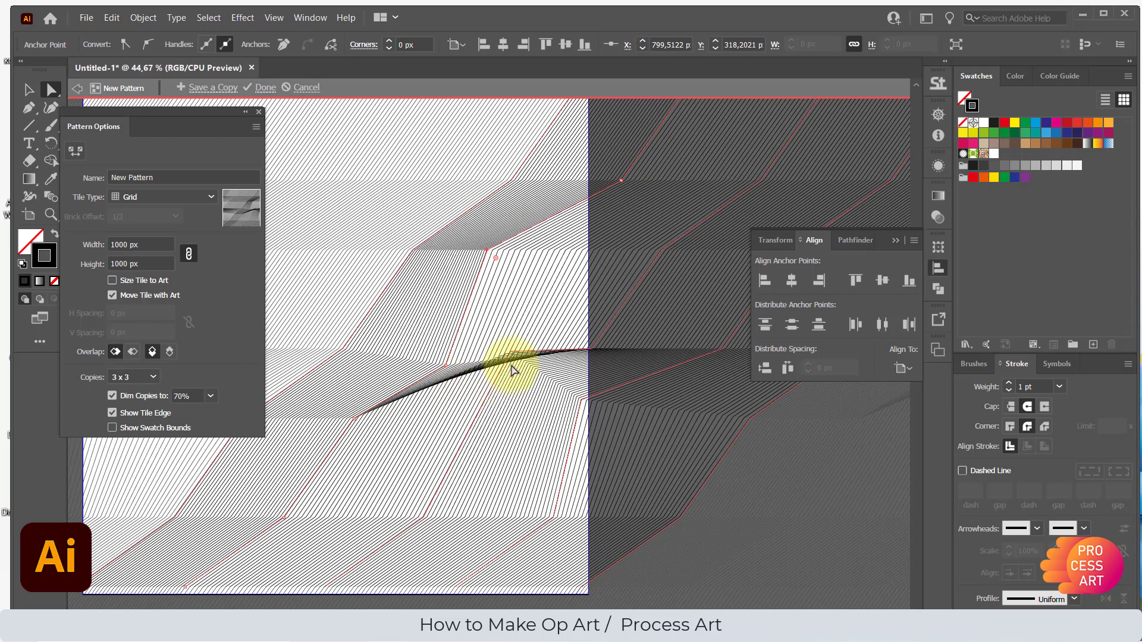
left_click_drag(511, 355, 510, 365)
Move the third path's two upper anchors to about (1166, 358) and (1187, 248) px, and pull the second path's top bend outward beyond the tile edge
left_click(662, 251)
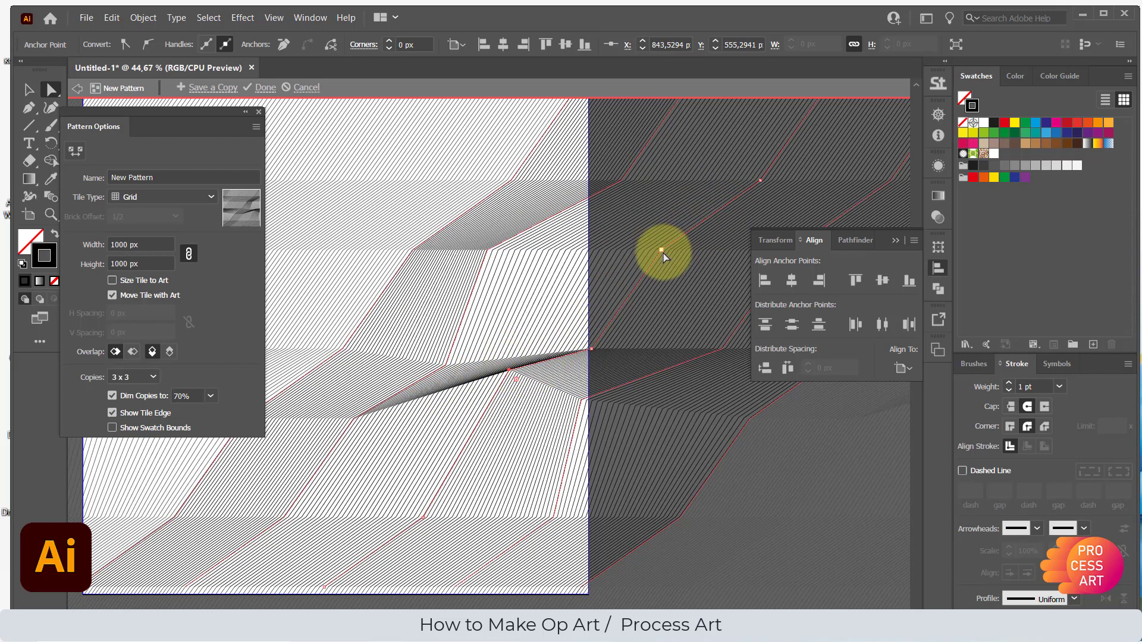
left_click_drag(672, 269, 736, 195)
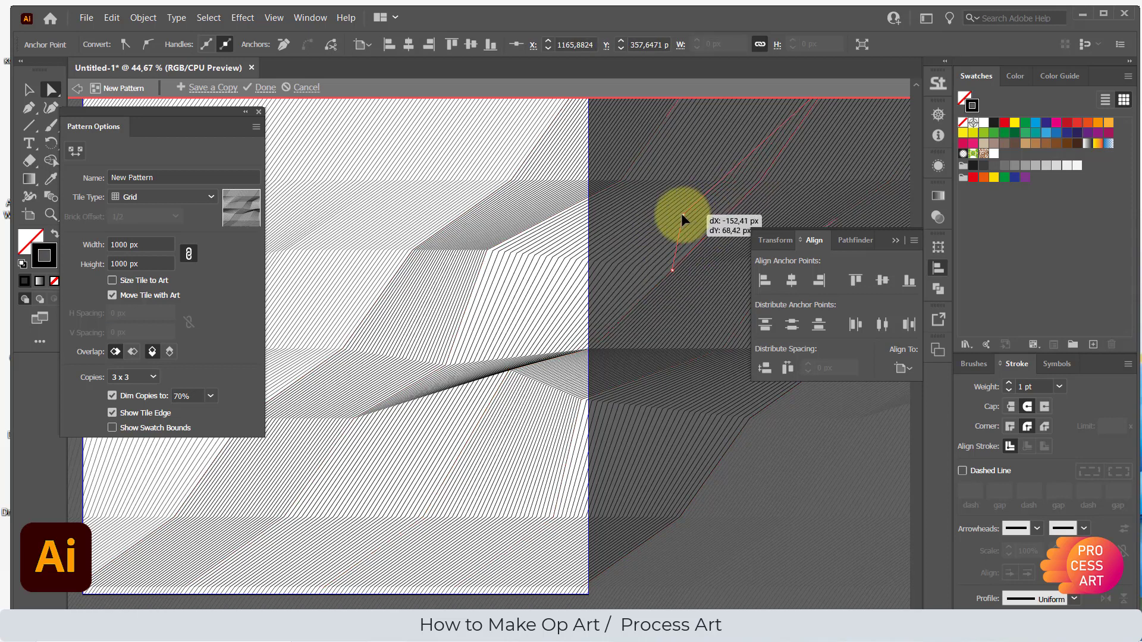
left_click_drag(682, 220, 682, 219)
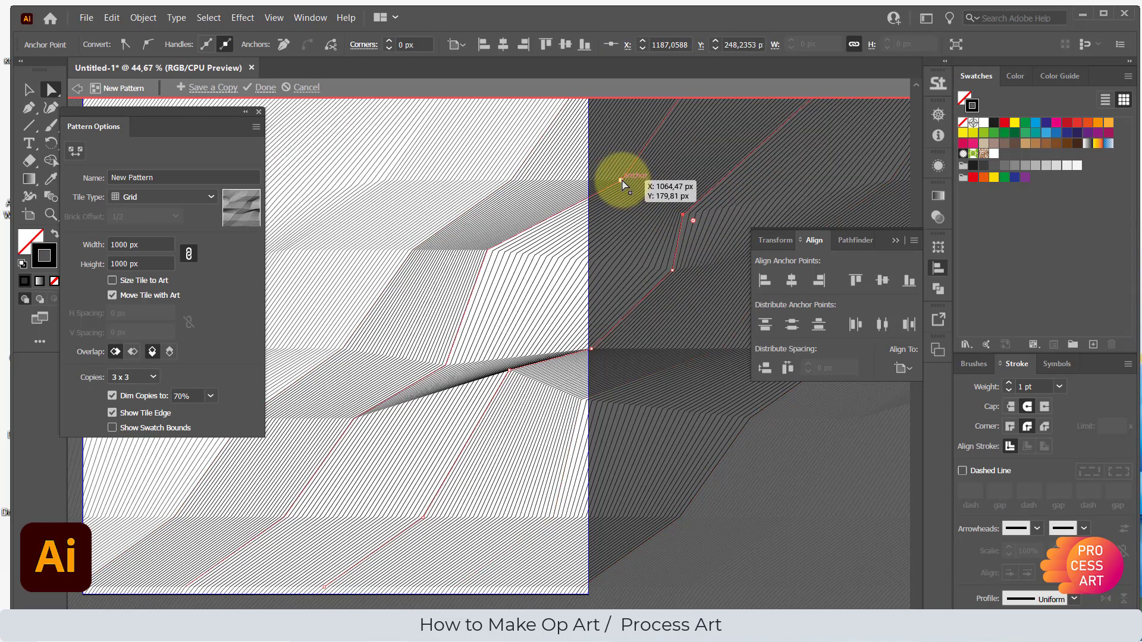
left_click_drag(622, 179, 635, 175)
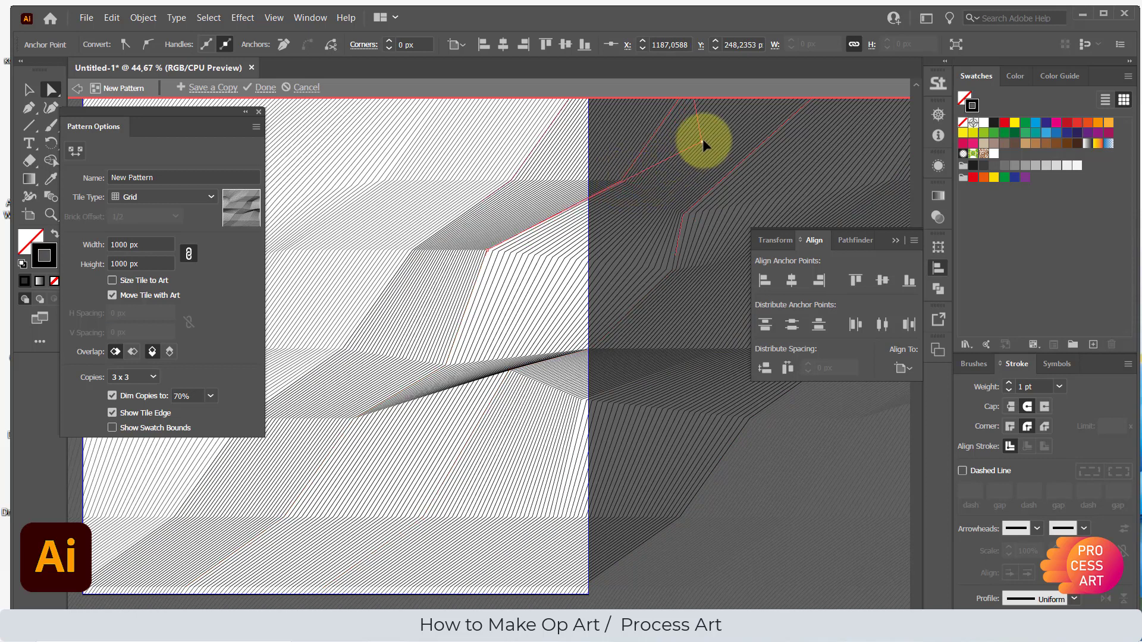
left_click_drag(701, 138, 694, 236)
key("space")
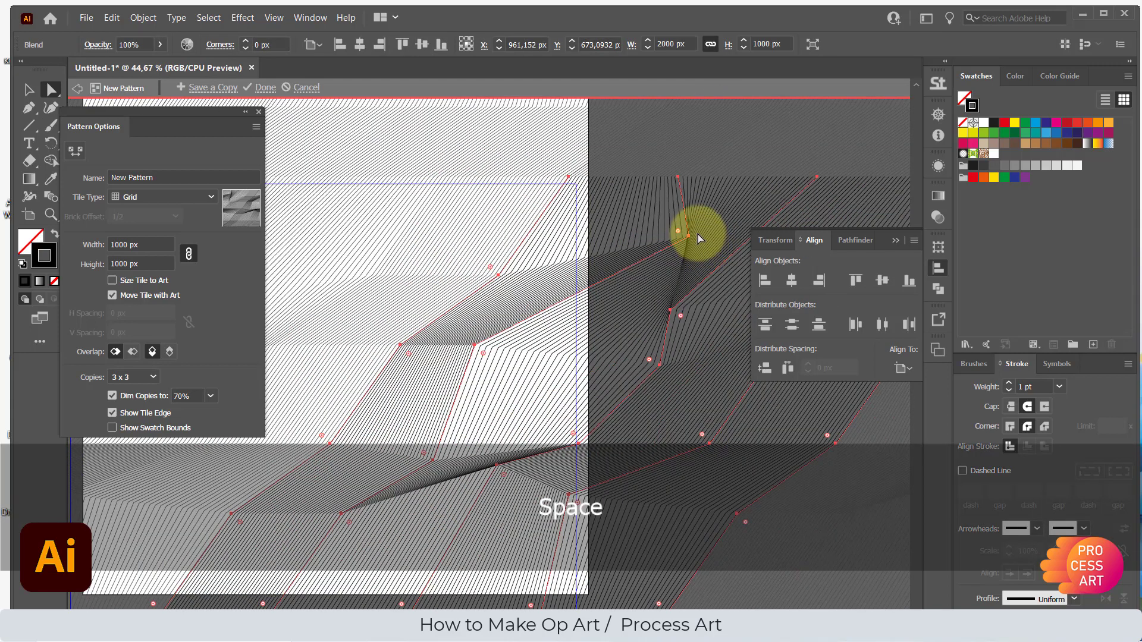
key("ctrl+z")
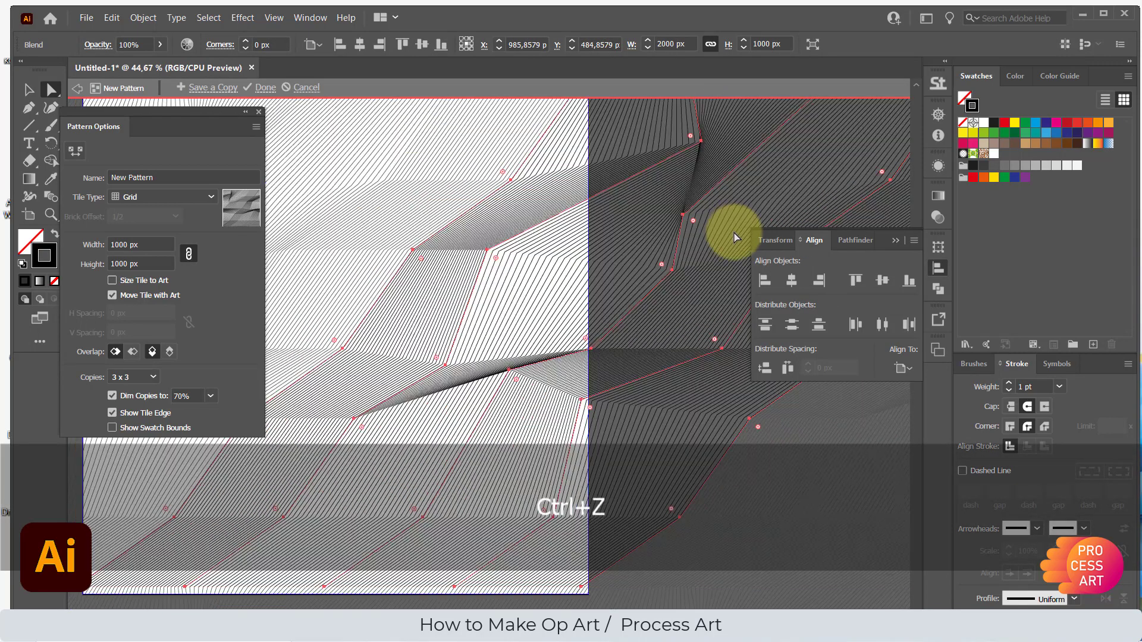
Move the fourth zigzag path's two upper bend anchors to about (1444, 238) and (1645, 95) px
key("space")
left_click_drag(676, 242, 530, 315)
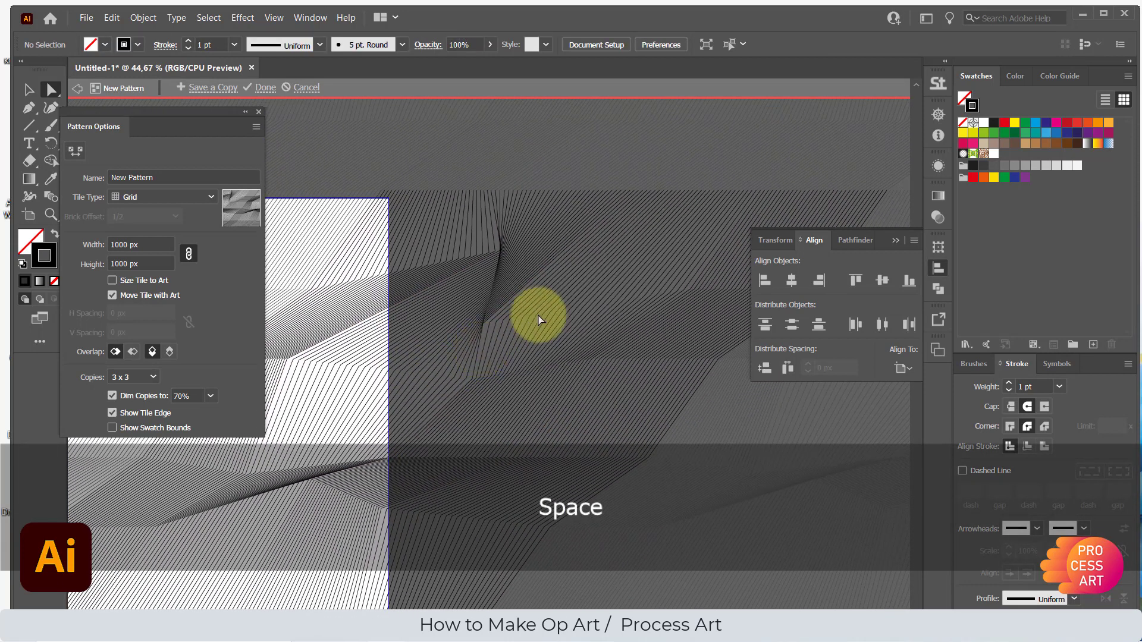
left_click(593, 358)
left_click_drag(594, 358, 612, 318)
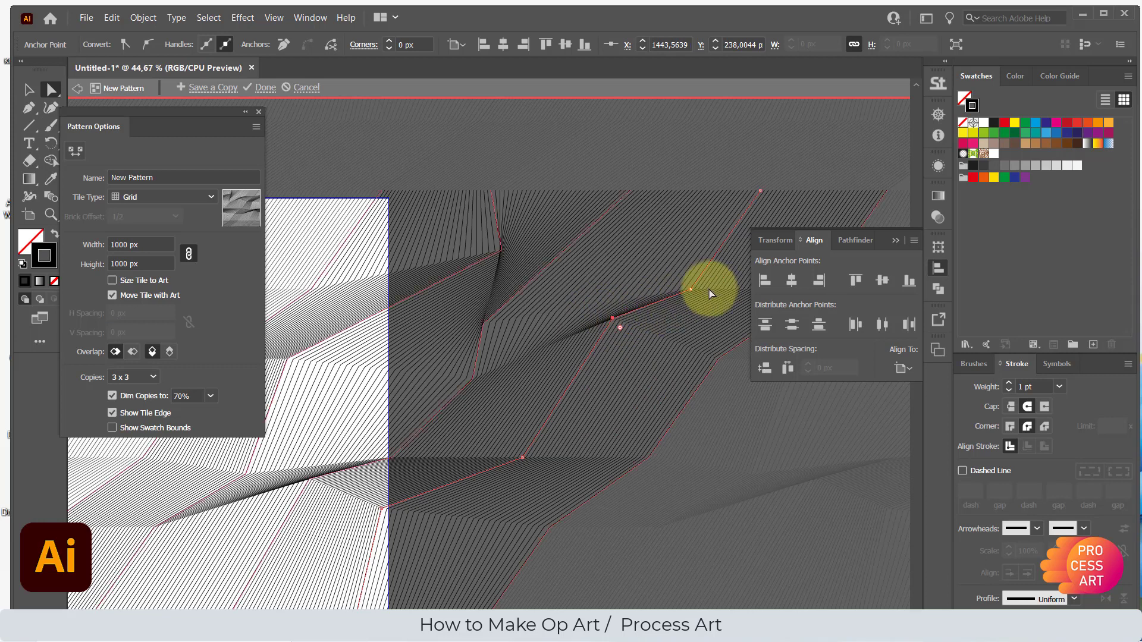
left_click_drag(708, 293, 713, 245)
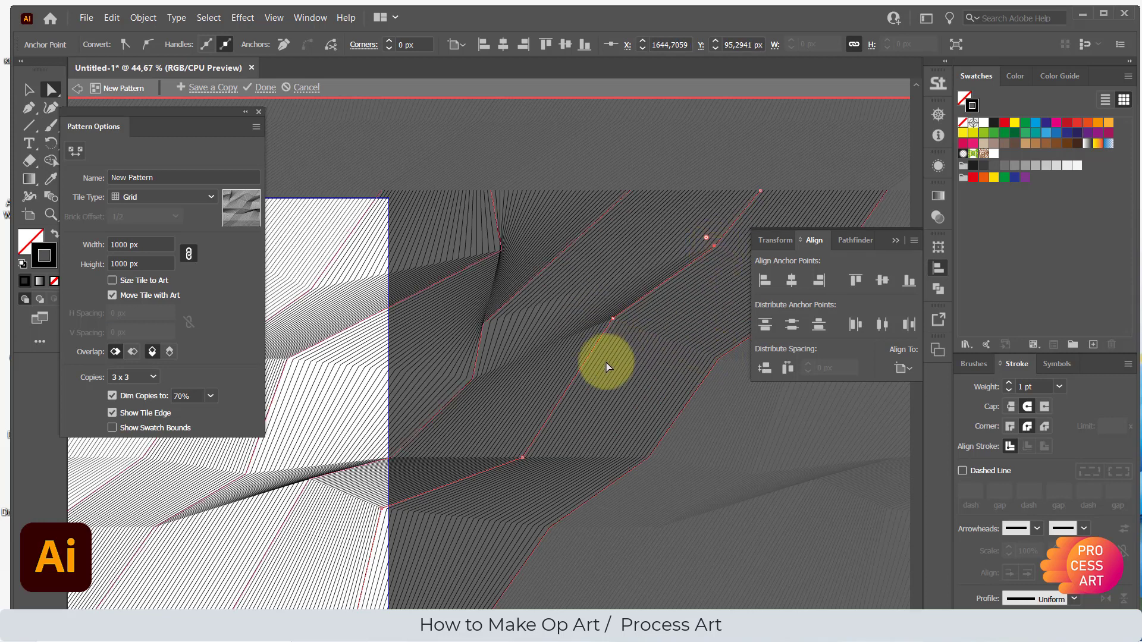
Move the fourth path's two middle anchors to about (1385, 500) and (885, 686) px, and the third path's middle anchor to about (1032, 469) px
left_click_drag(523, 459, 582, 451)
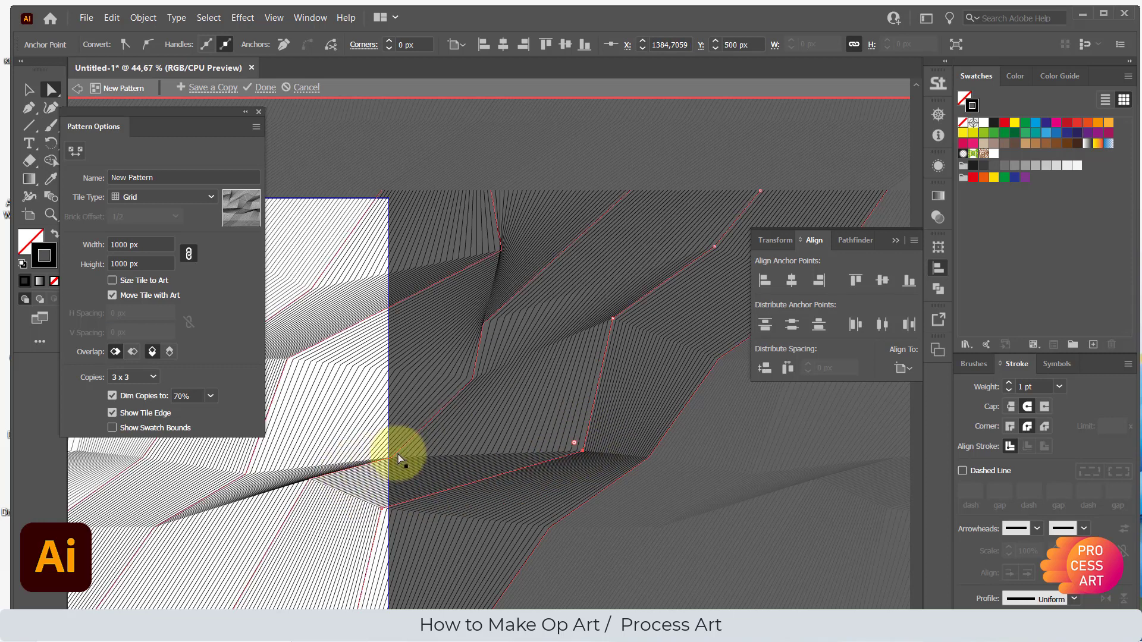
left_click_drag(397, 465, 403, 437)
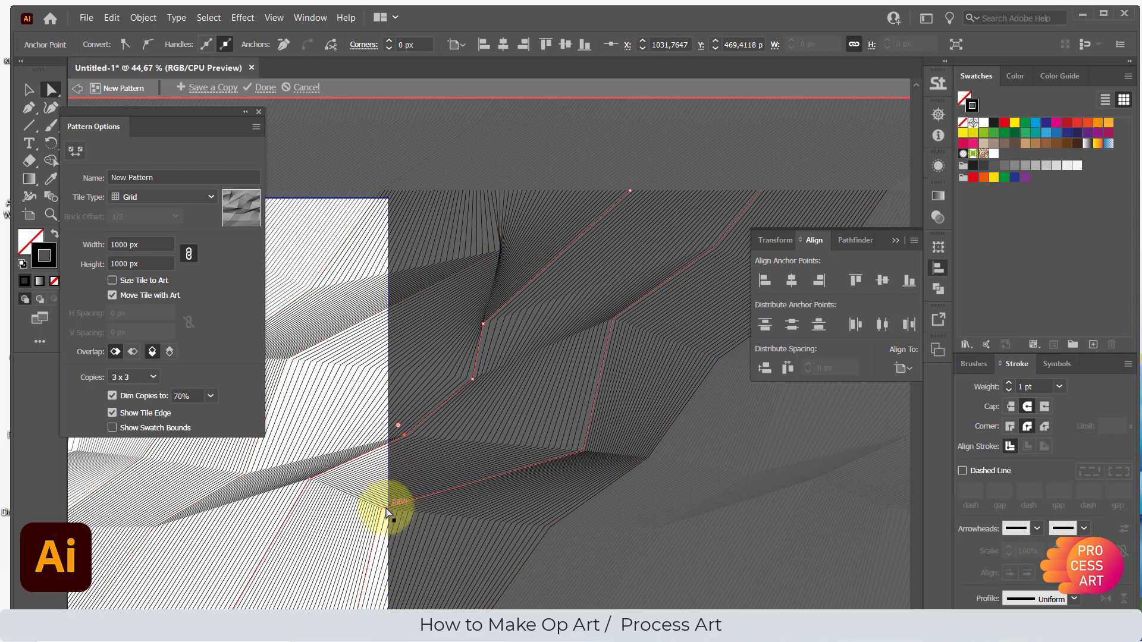
left_click_drag(375, 509, 330, 544)
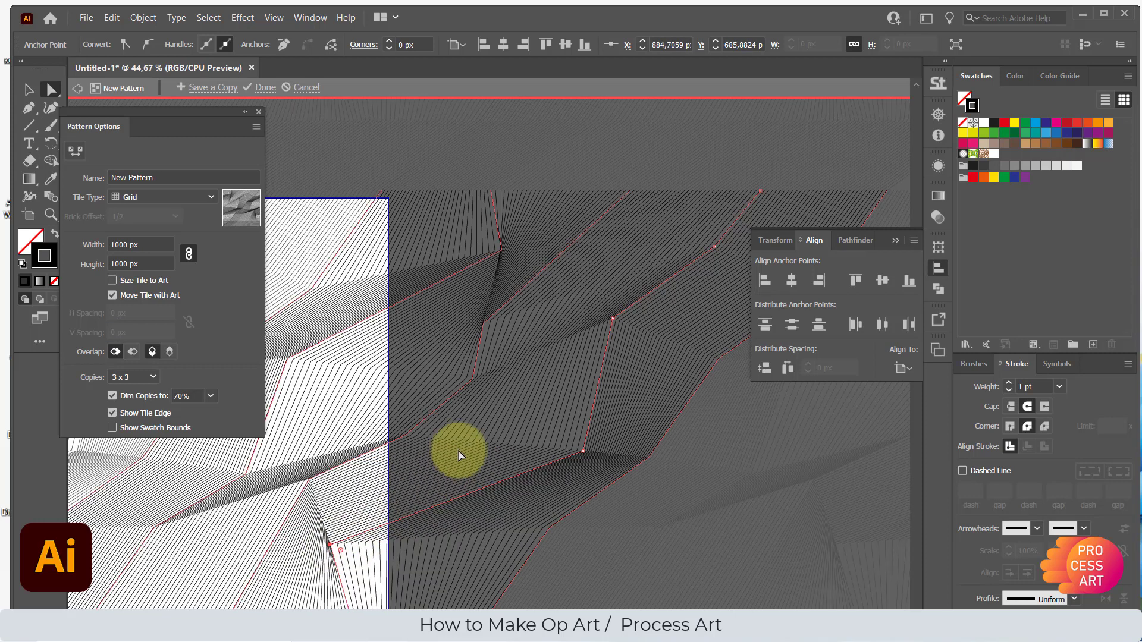
Move the lowest bend anchors of the second, third and fourth paths to about (340, 792), (492, 882) and (876, 862) px, and deselect
key("space")
left_click_drag(414, 418, 619, 263)
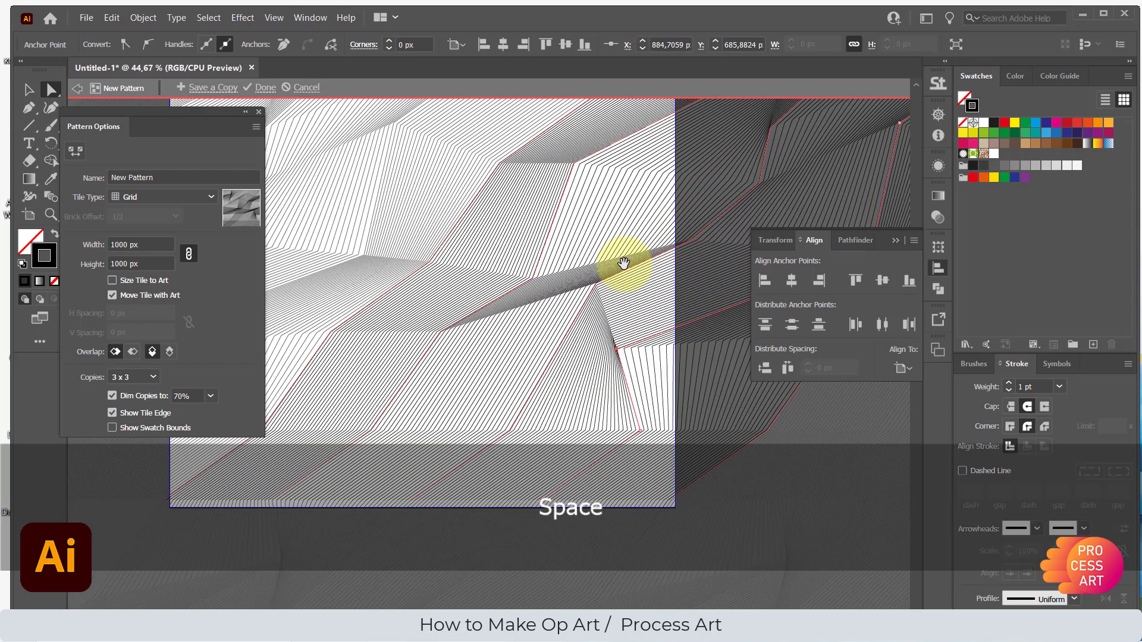
left_click_drag(467, 327, 366, 399)
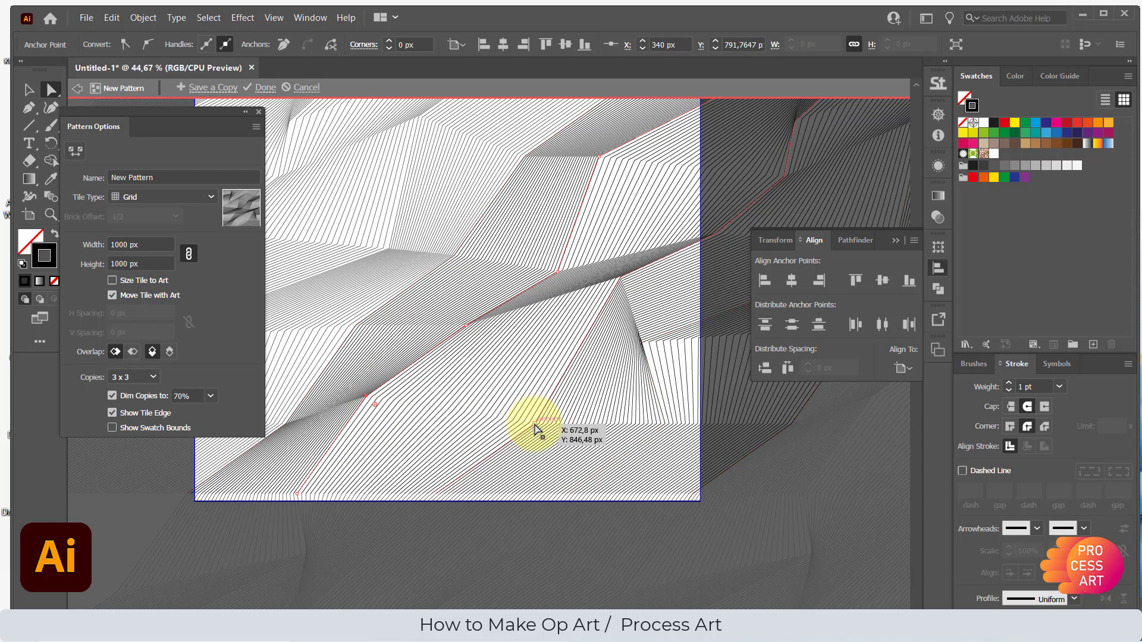
left_click_drag(537, 424, 443, 446)
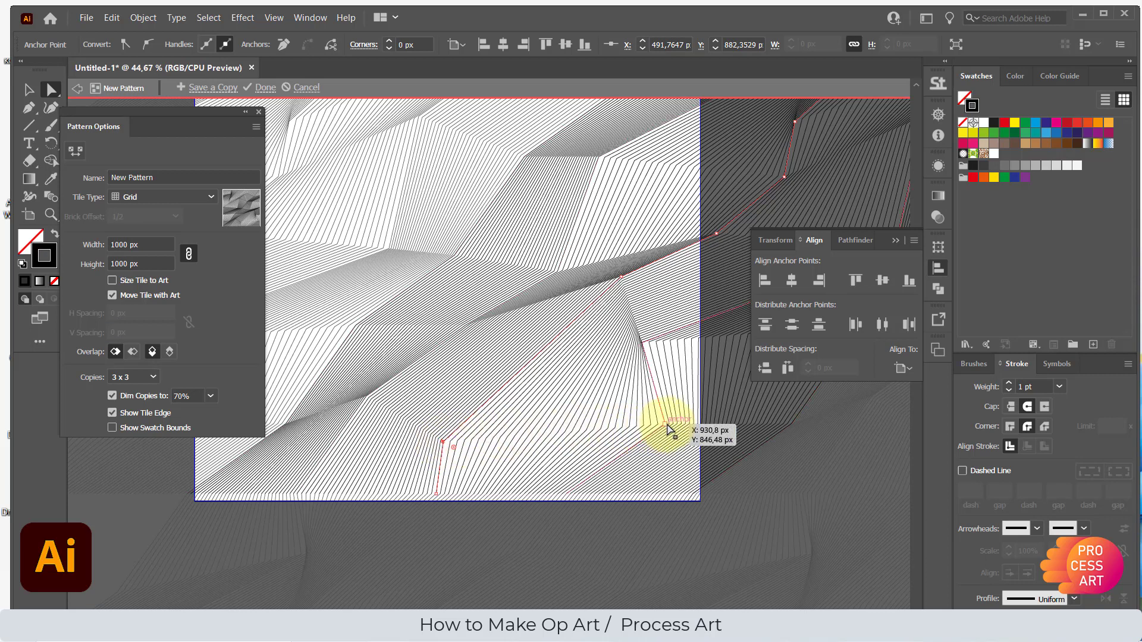
left_click(637, 435)
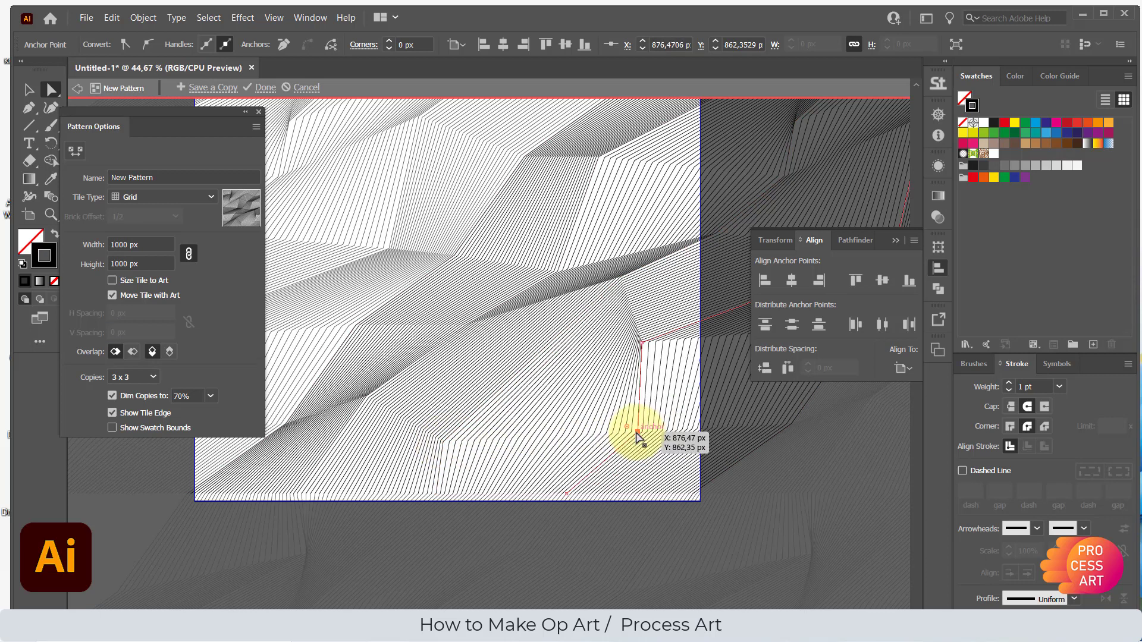
left_click(28, 89)
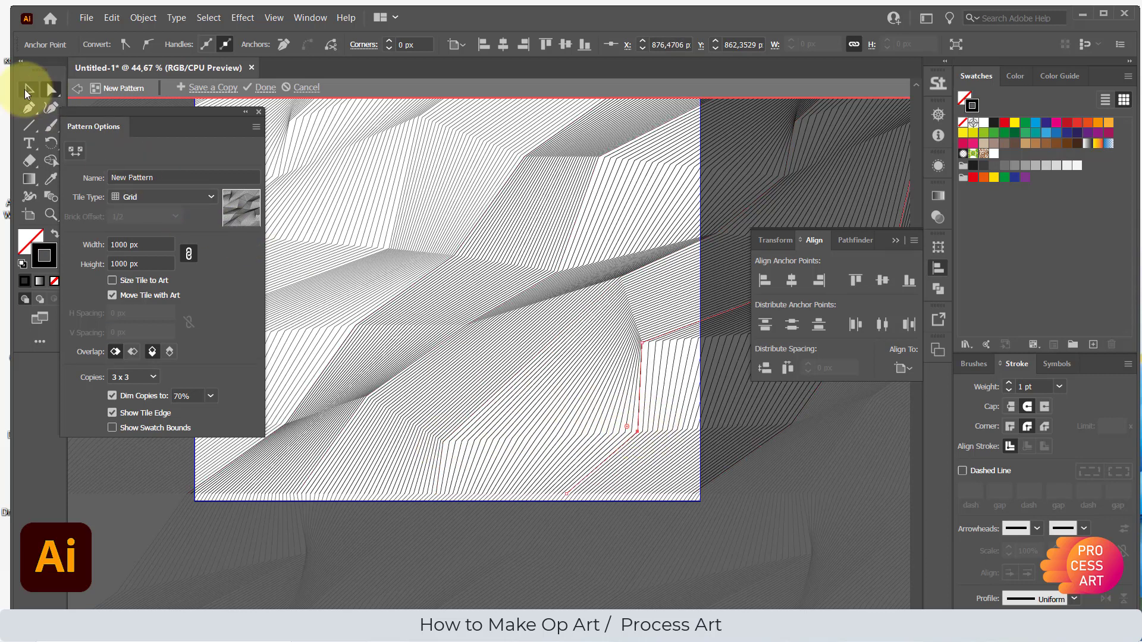
left_click(342, 175)
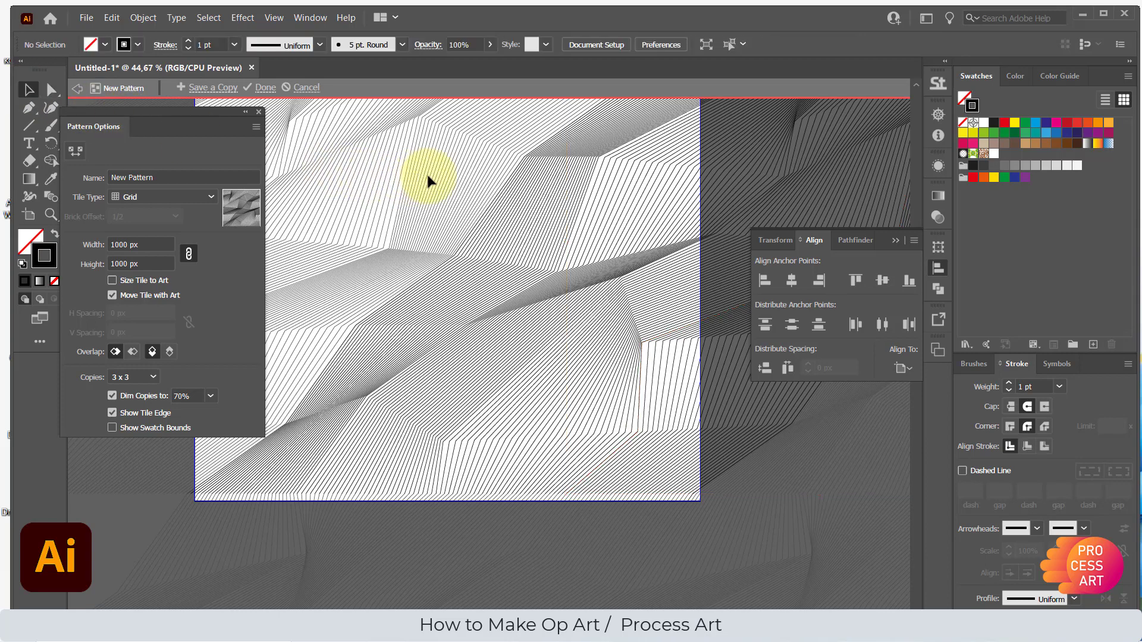
Select the whole blend and raise its spacing to 40 specified steps, refreshing the preview before applying
left_click_drag(428, 180, 485, 323)
key("ctrl+a")
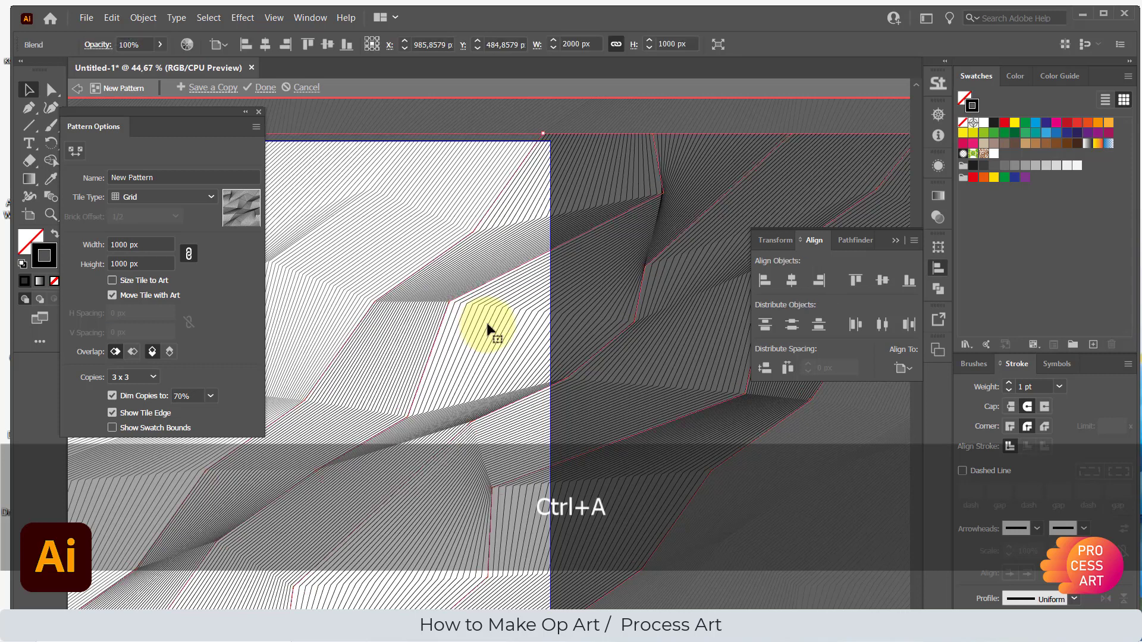
double_click(45, 196)
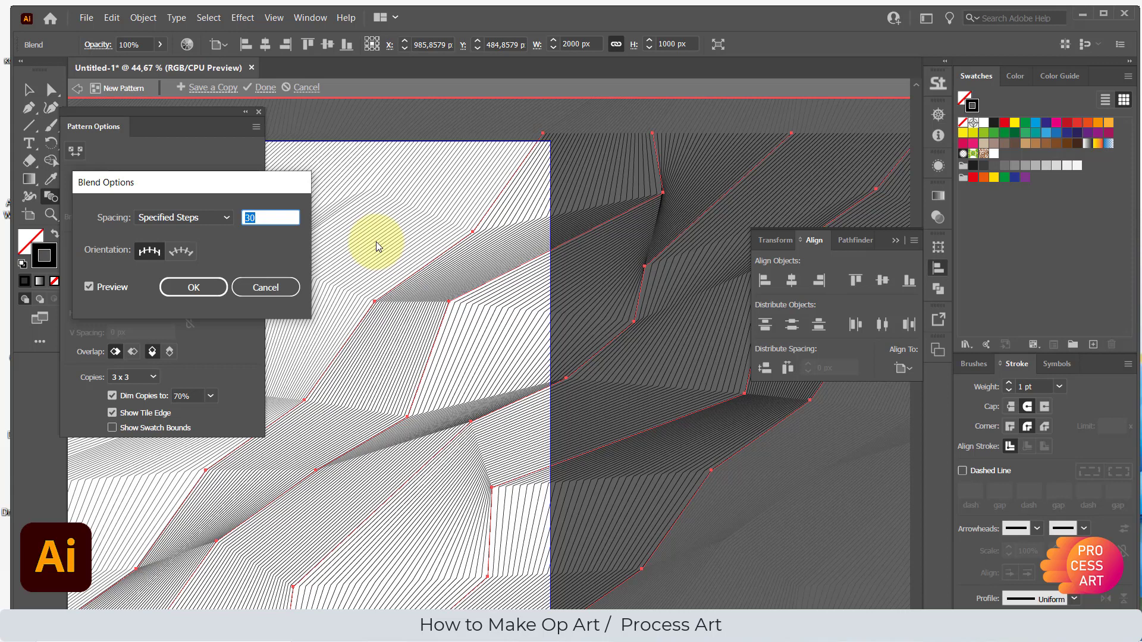
type("4")
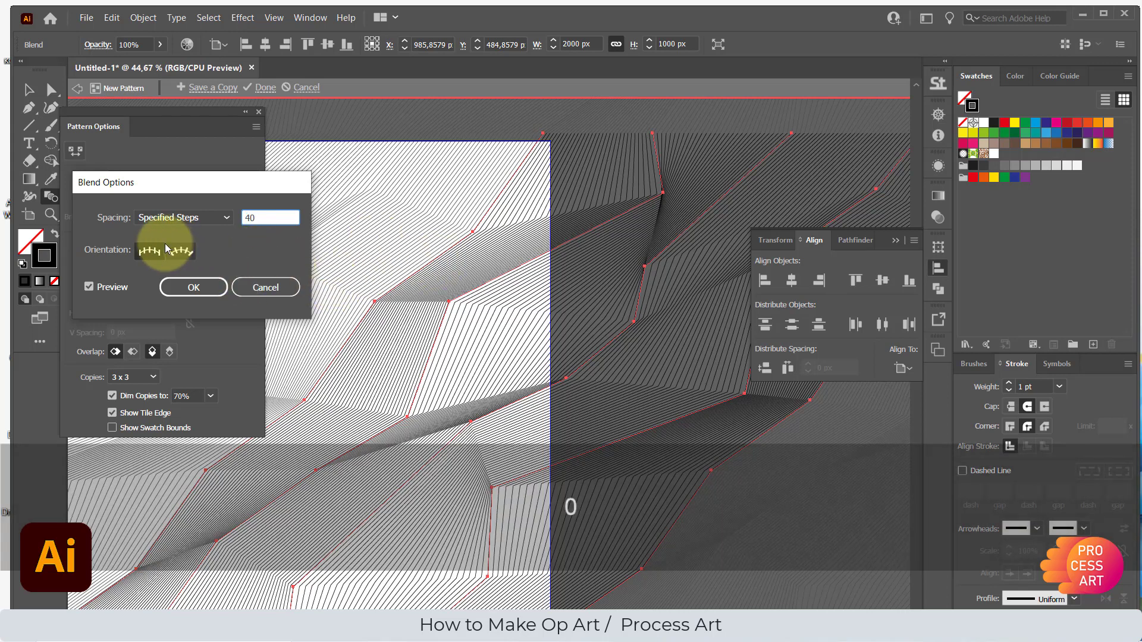
left_click(89, 287)
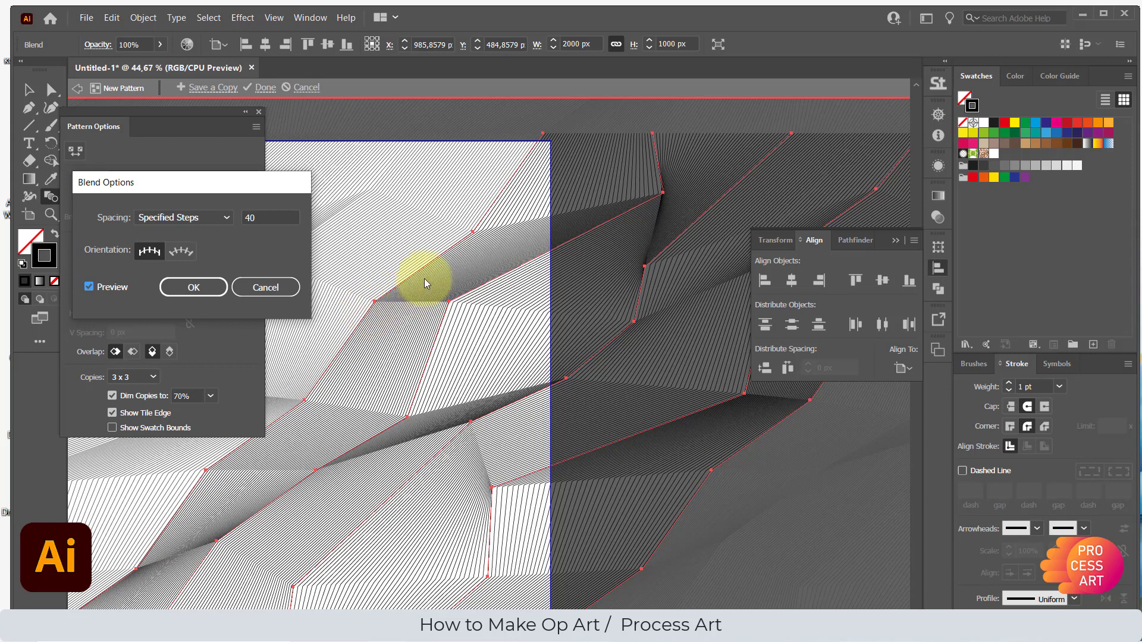
left_click(195, 287)
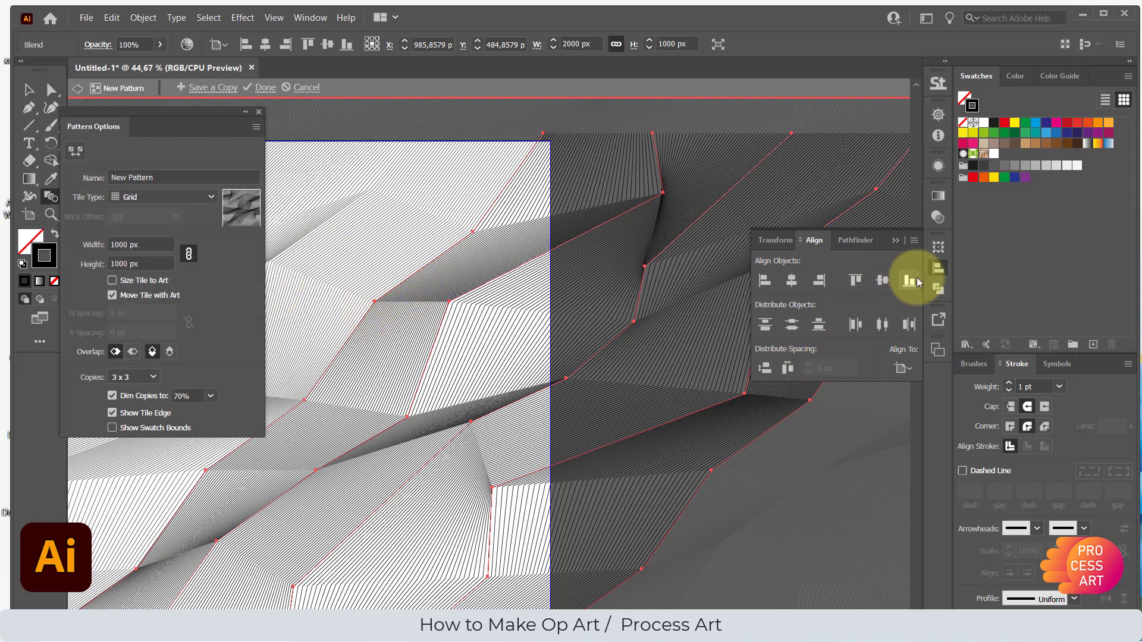
Close the Align panel and deselect the blend
left_click(938, 268)
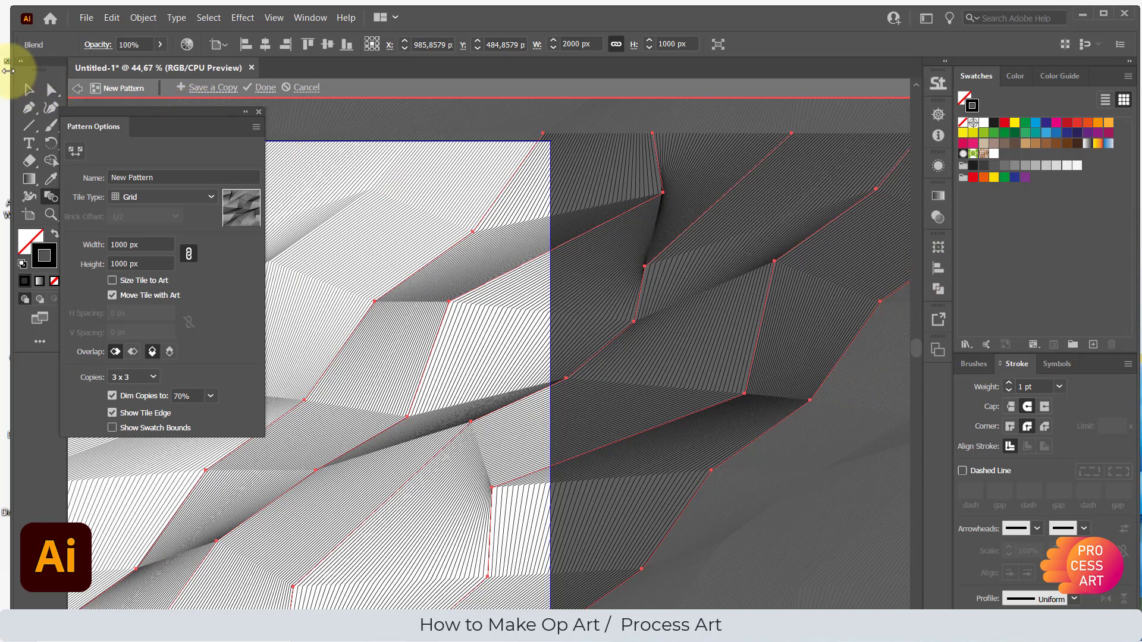
left_click(28, 89)
left_click(321, 140)
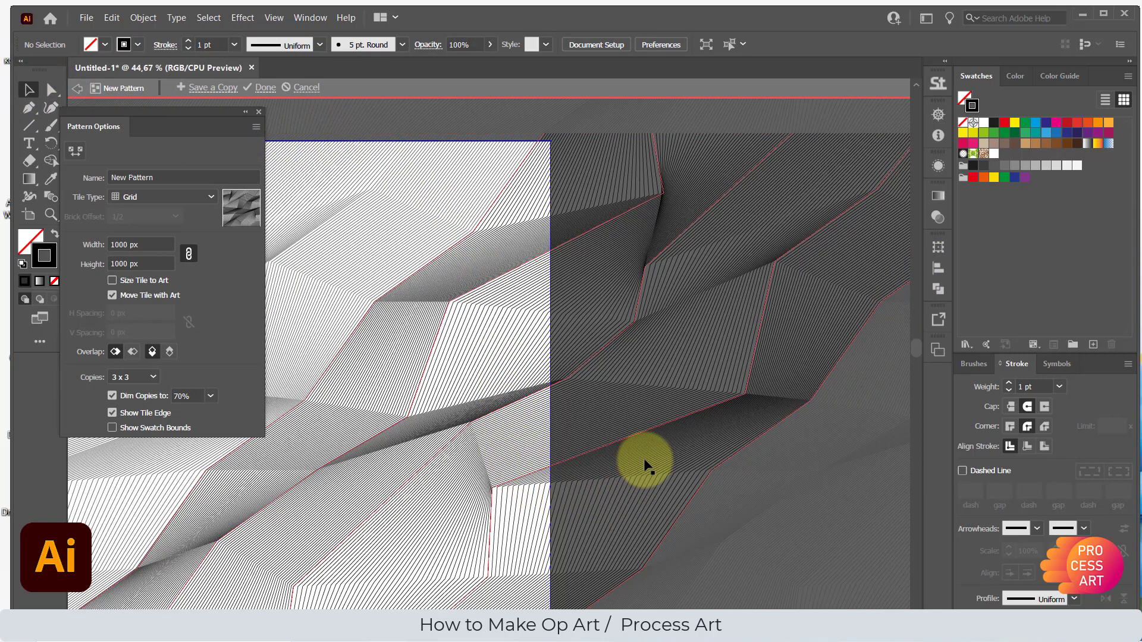
Select the whole blend and expand it into individual lines
left_click_drag(610, 454, 638, 350)
key("ctrl+a")
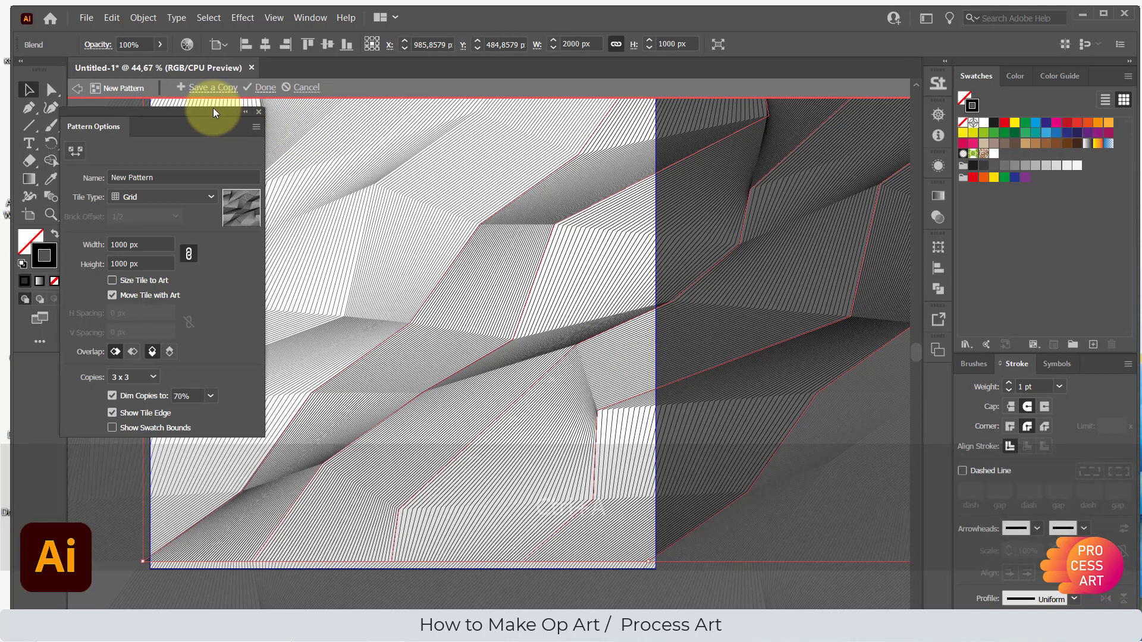
left_click(142, 17)
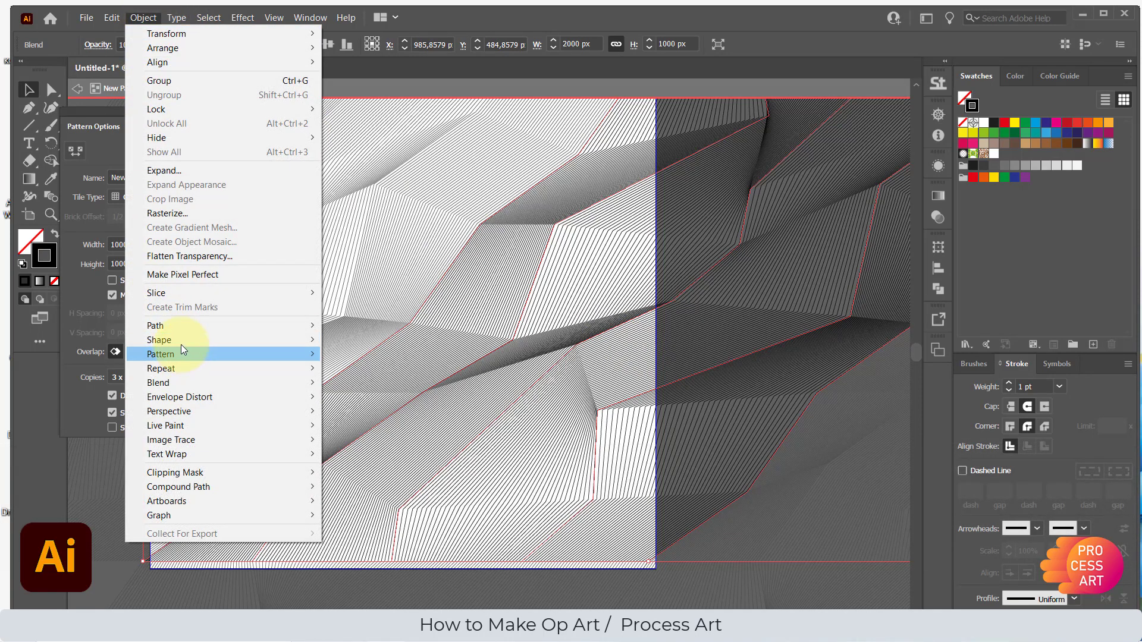
mouse_move(176, 322)
mouse_move(181, 383)
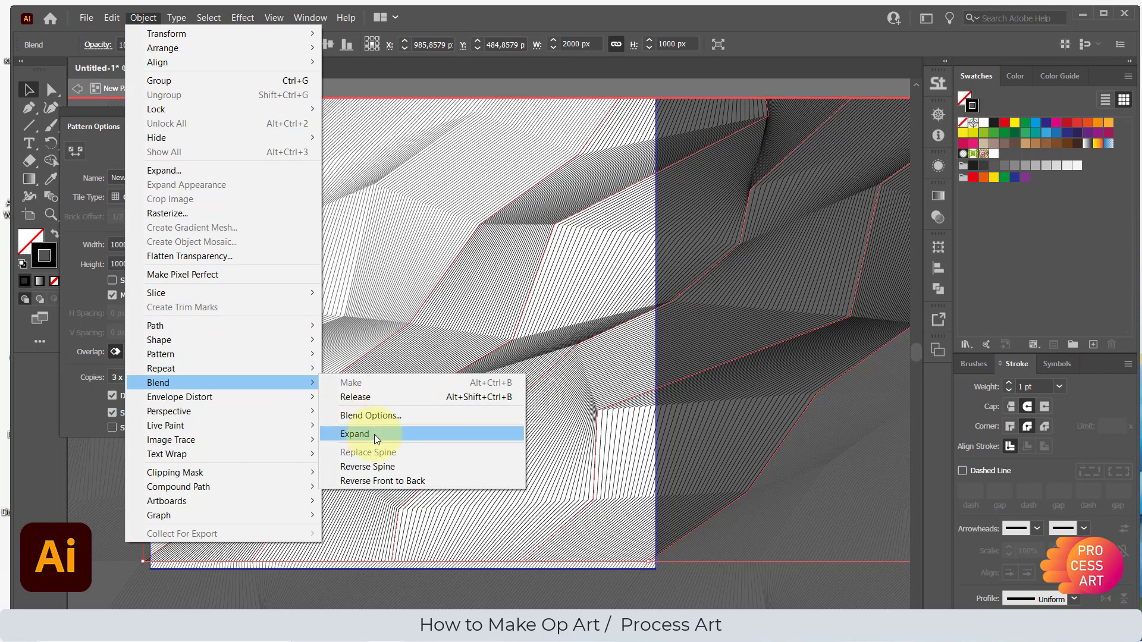
left_click(374, 435)
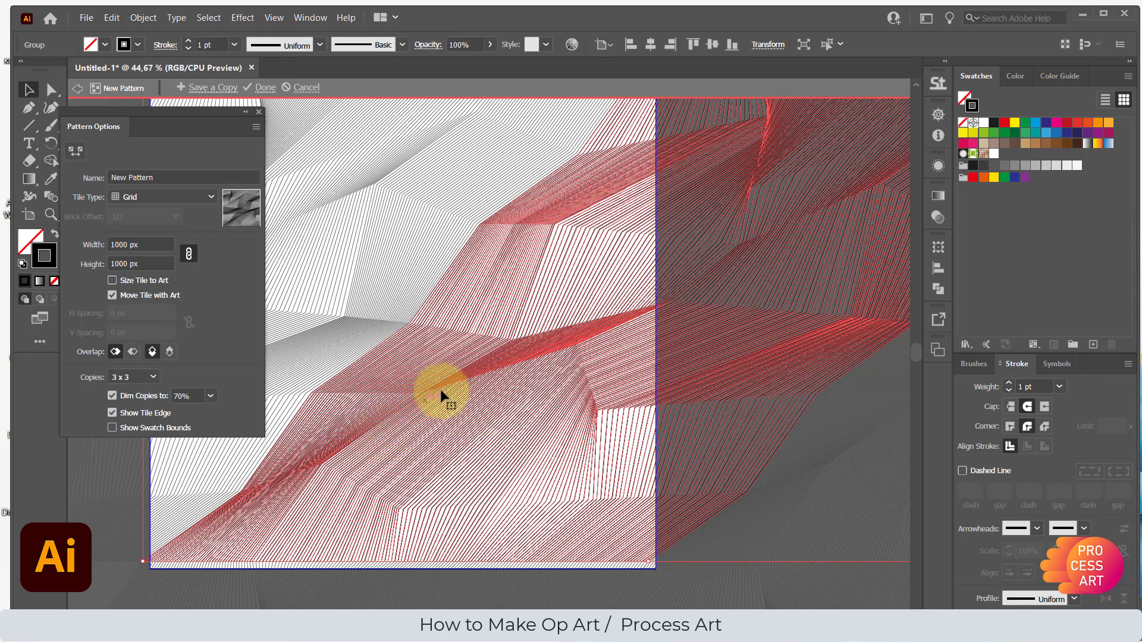
Ungroup the expanded lines and select only the fifth zigzag path at the artwork's outer edge
left_click(148, 17)
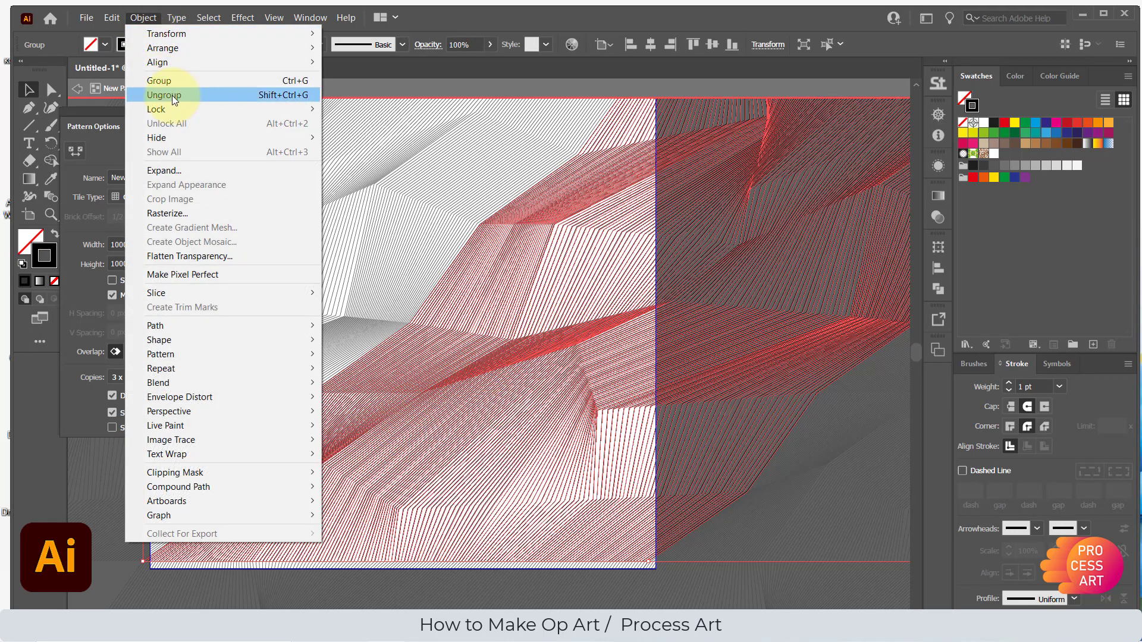
left_click(172, 95)
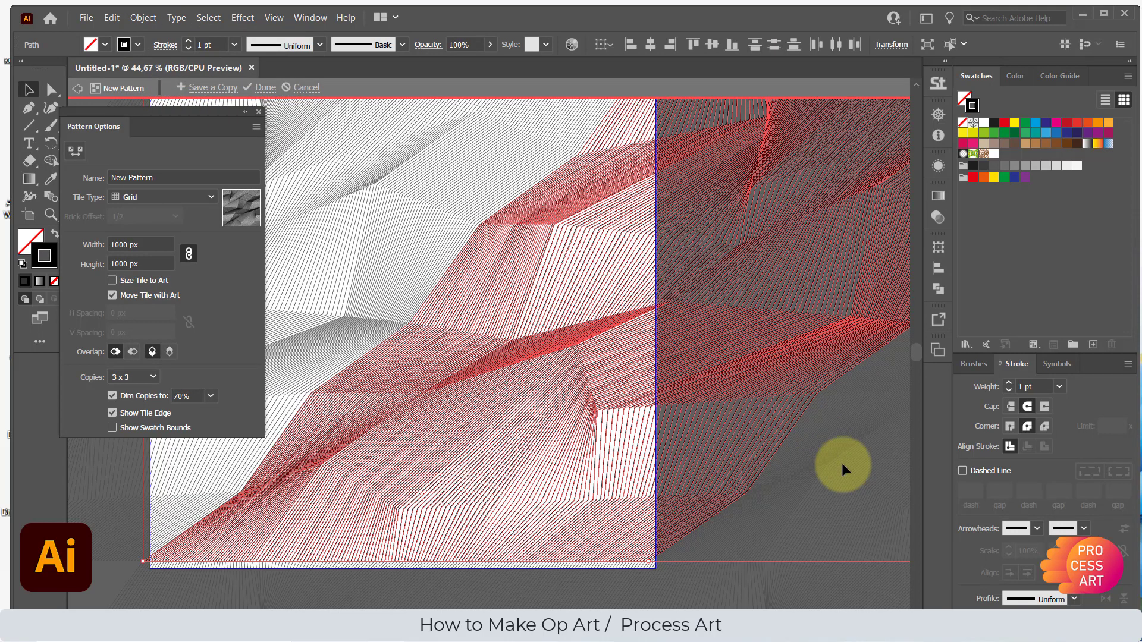
left_click(840, 463)
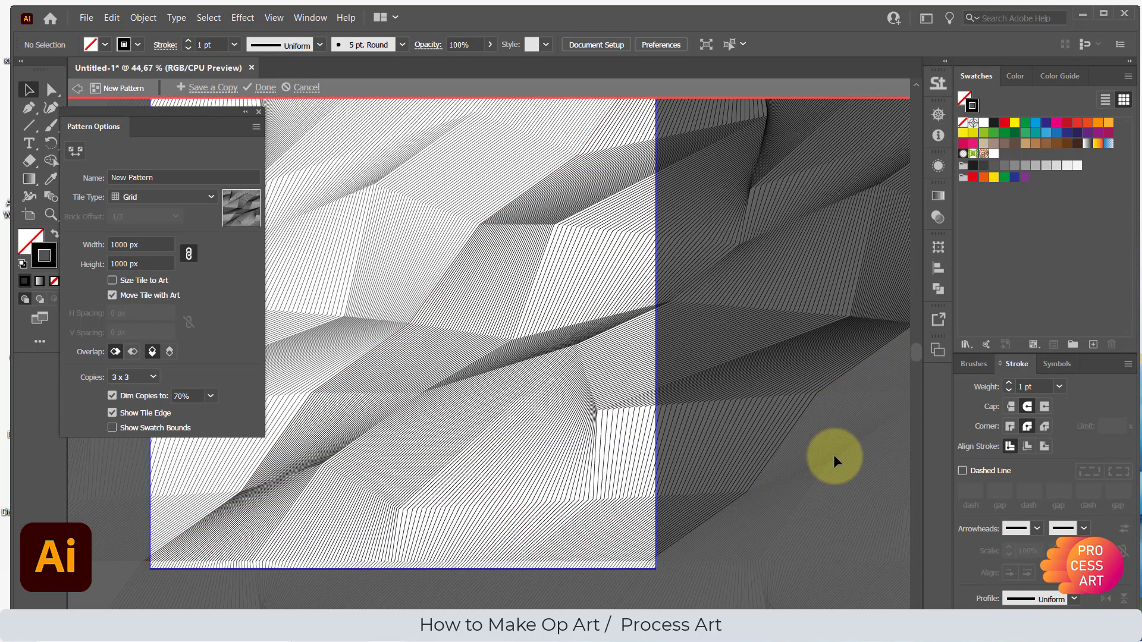
left_click(784, 441)
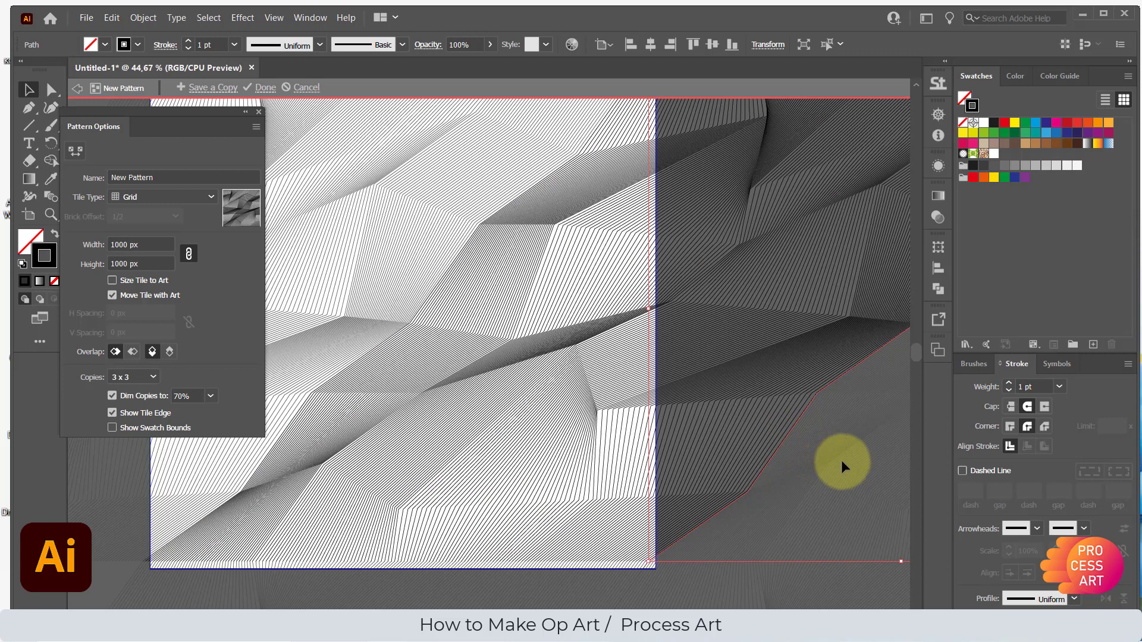
Delete the fifth zigzag path at the artwork's outer edge and expand the remaining lines with Object, Fill and Stroke
key("BackSpace")
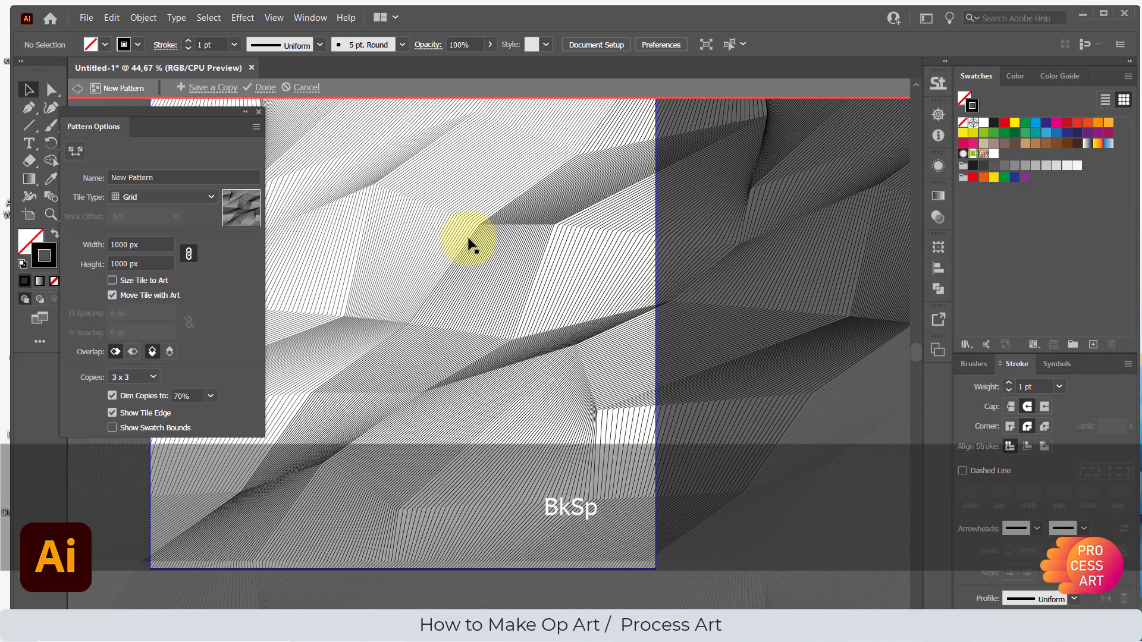
left_click(858, 490)
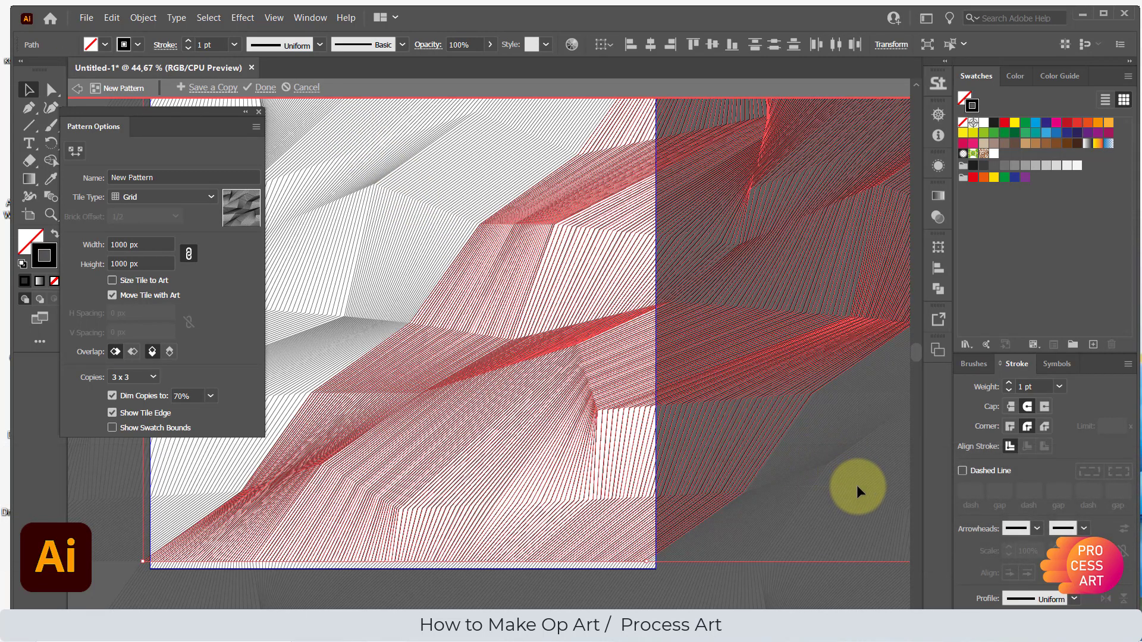
left_click(143, 18)
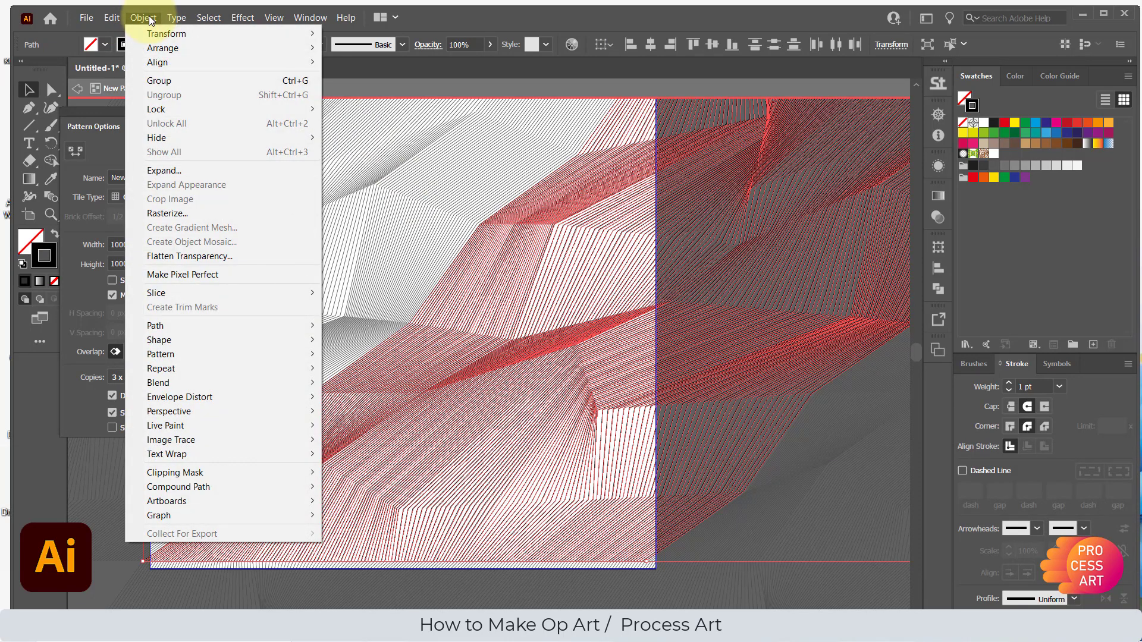
left_click(187, 171)
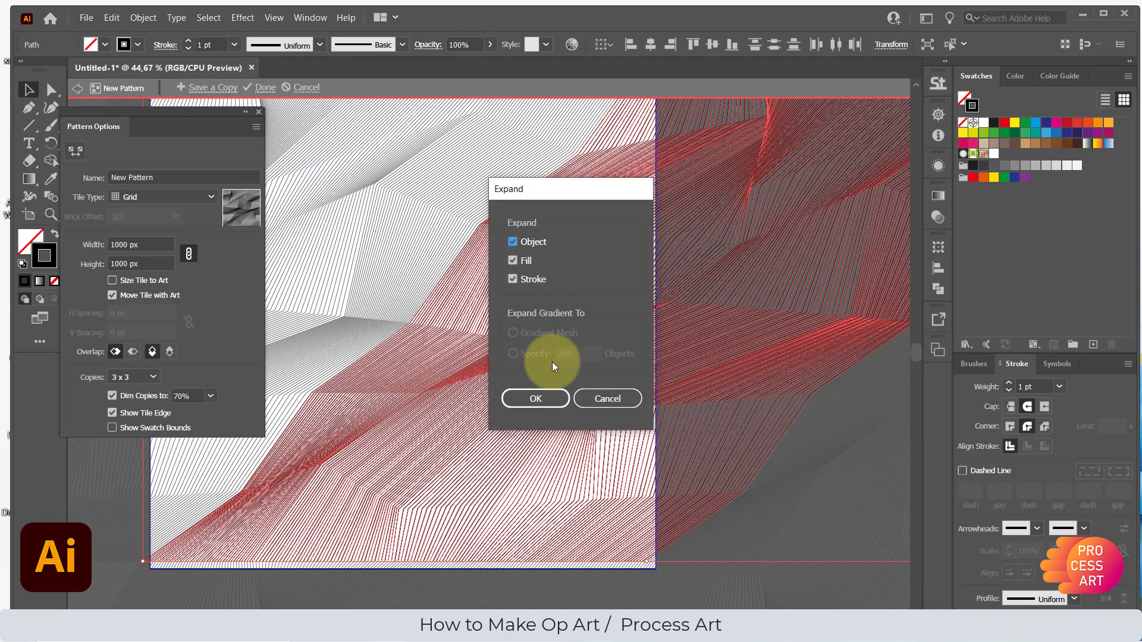
left_click(535, 399)
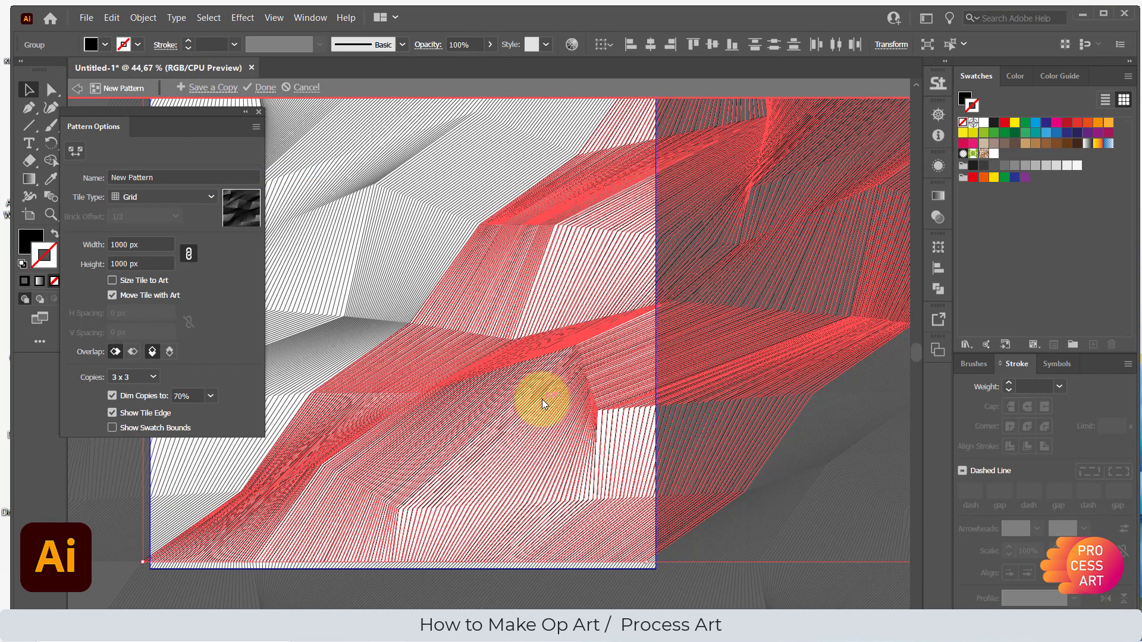
Finish editing the pattern and delete the diagonal line left on the artboard
left_click(265, 88)
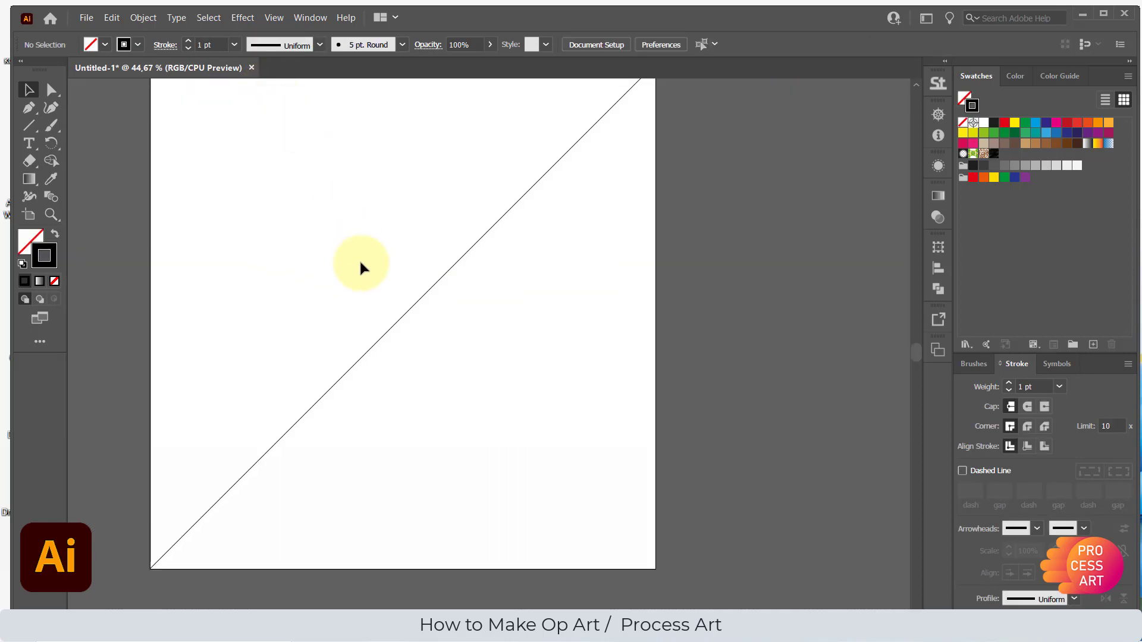
left_click(404, 319)
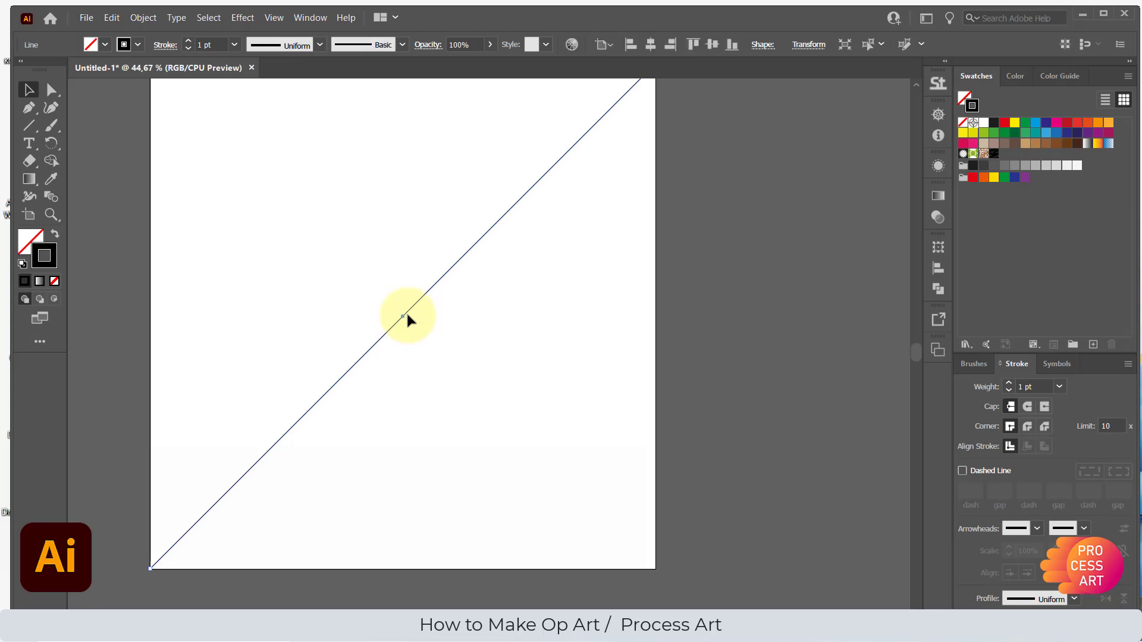
key("BackSpace")
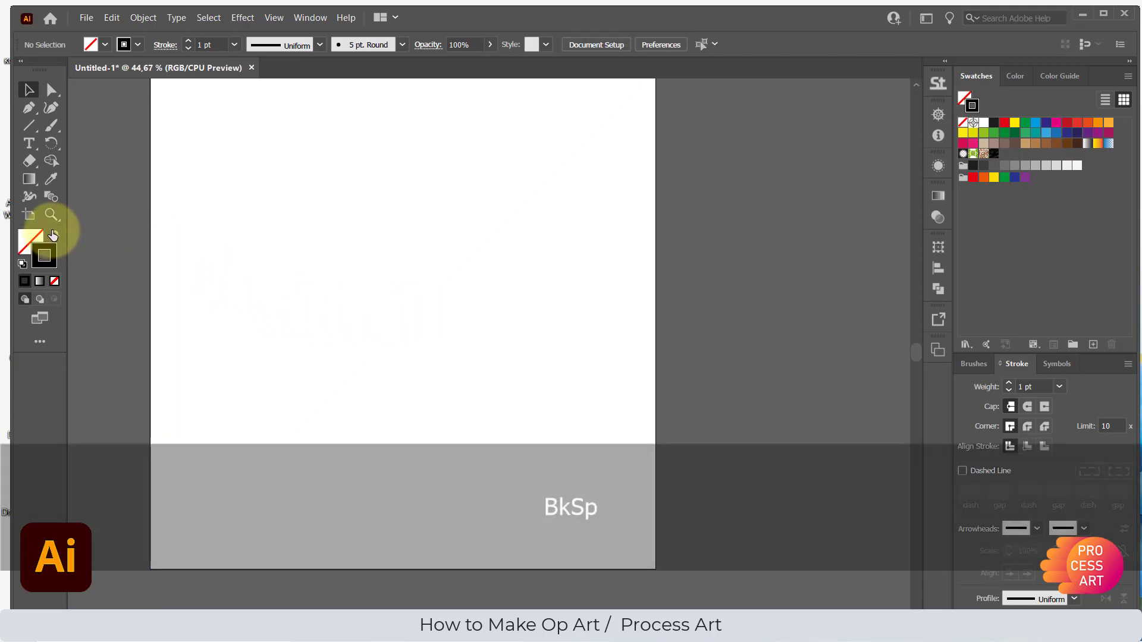
Draw a filled square without a stroke on the artboard and fill it with the new line pattern swatch
left_click(54, 234)
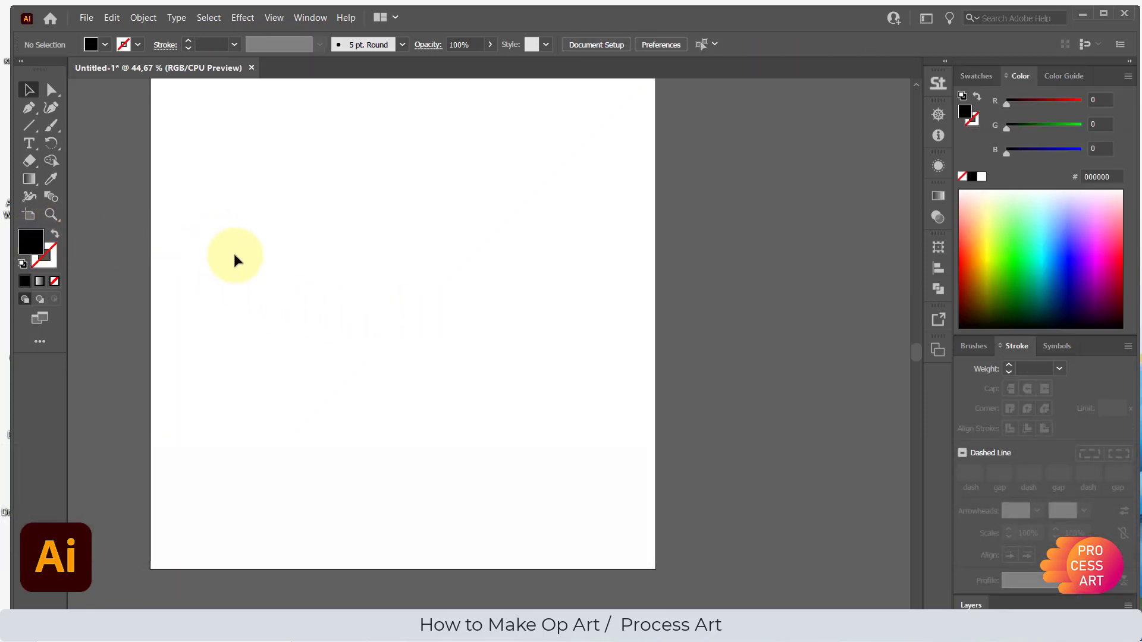
key("m")
left_click_drag(261, 192, 503, 492)
left_click(979, 76)
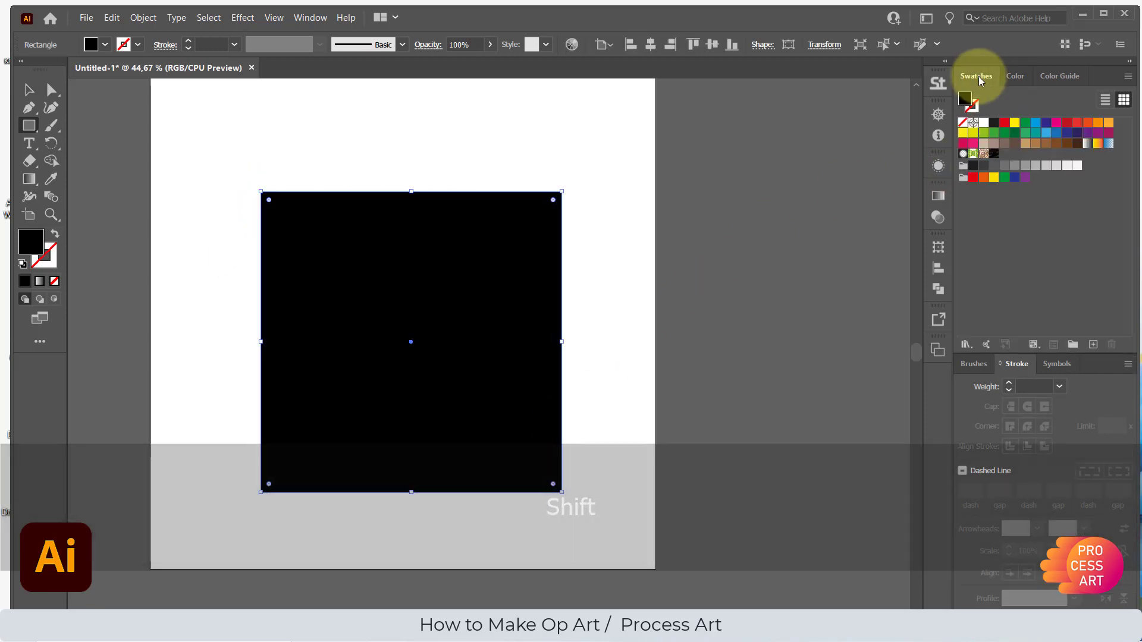
left_click(993, 154)
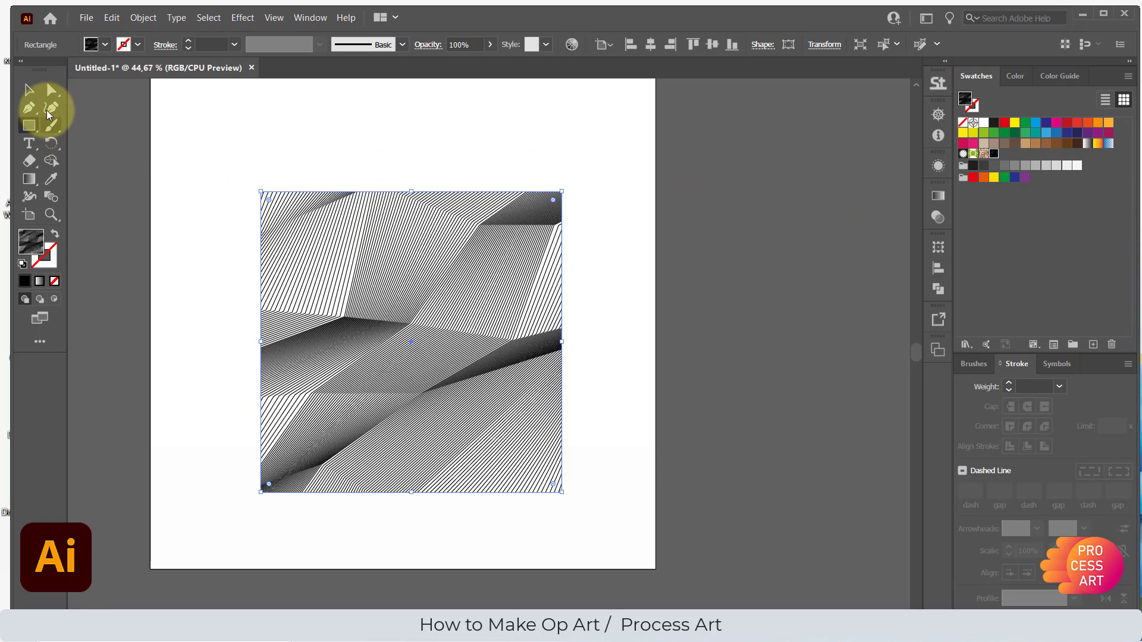
Expand the pattern fill of the square and ungroup the result
left_click(29, 90)
left_click(143, 17)
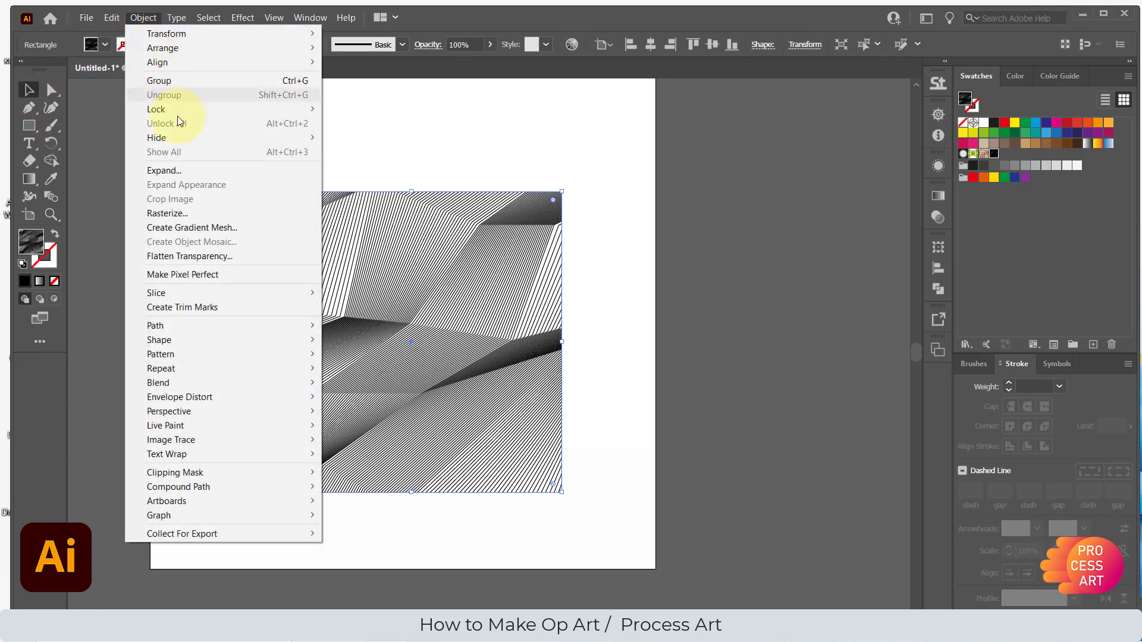
left_click(195, 169)
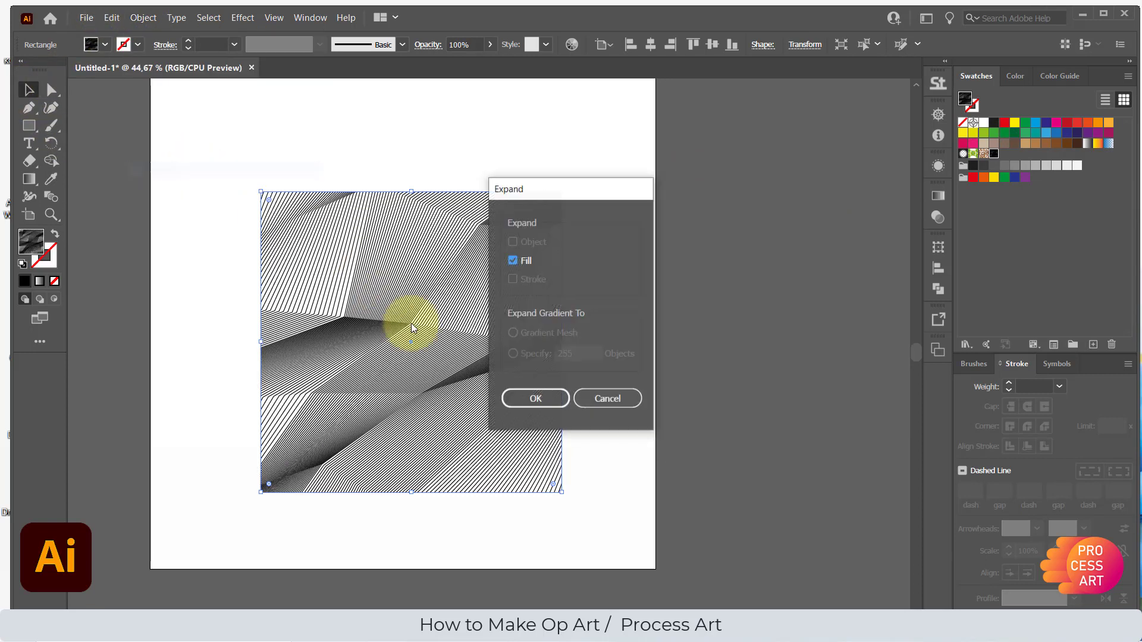
left_click(538, 401)
right_click(477, 299)
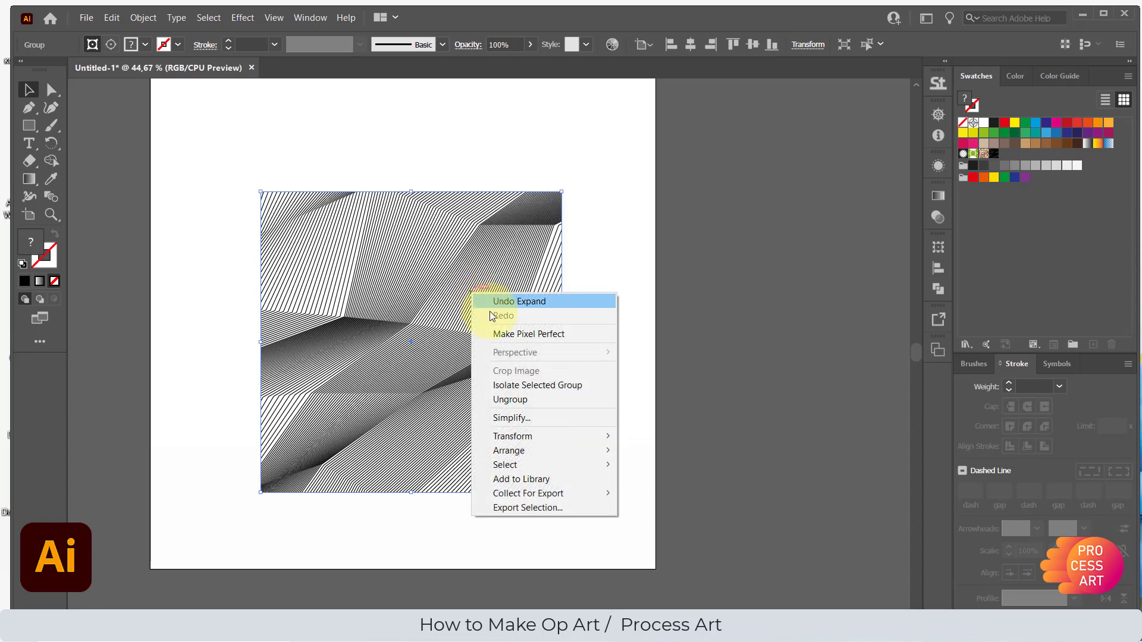
left_click(534, 399)
Release the clipping mask from the expanded pattern and delete the leftover square outline
right_click(492, 279)
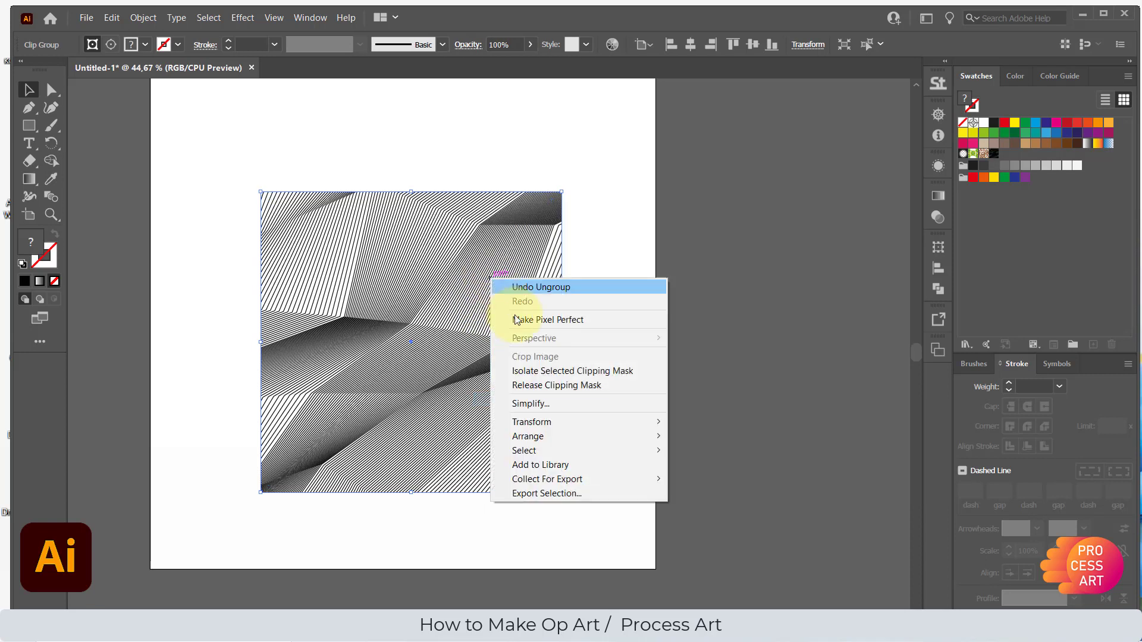
left_click(562, 388)
left_click(710, 316)
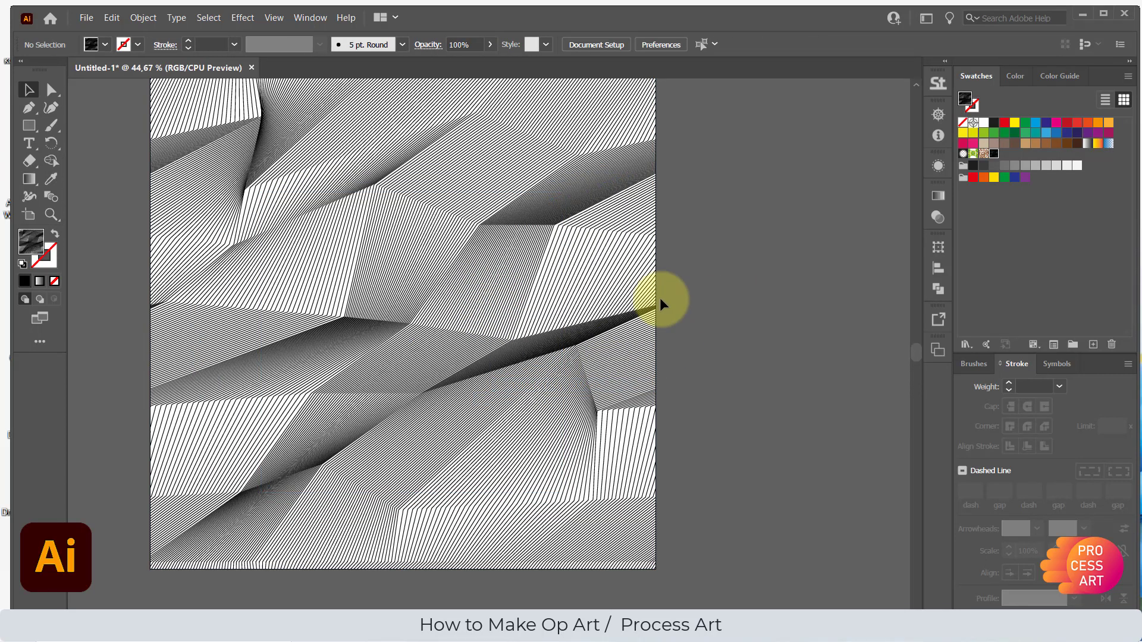
left_click(563, 290)
key("BackSpace")
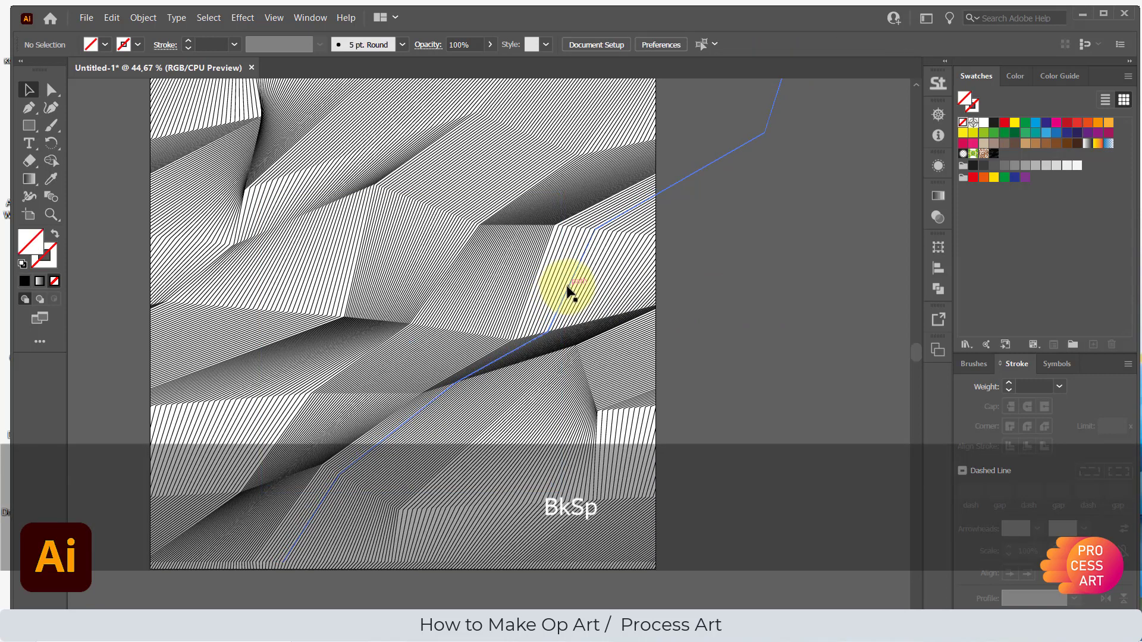
Center the pattern group horizontally on the artboard and close the Align panel
left_click(565, 291)
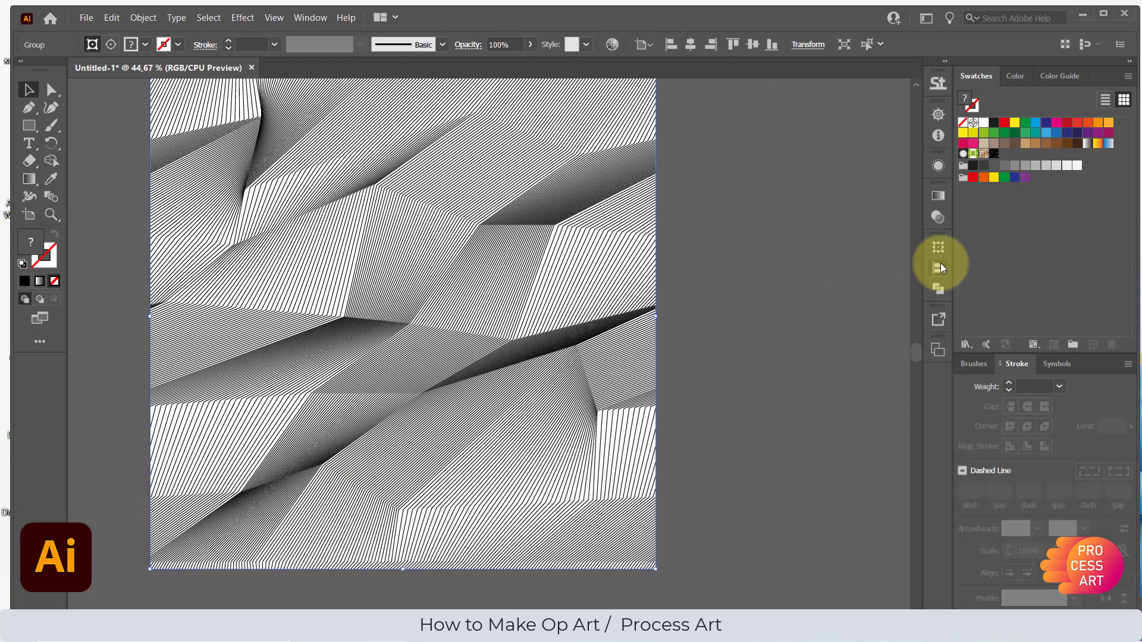
left_click(939, 266)
left_click(910, 367)
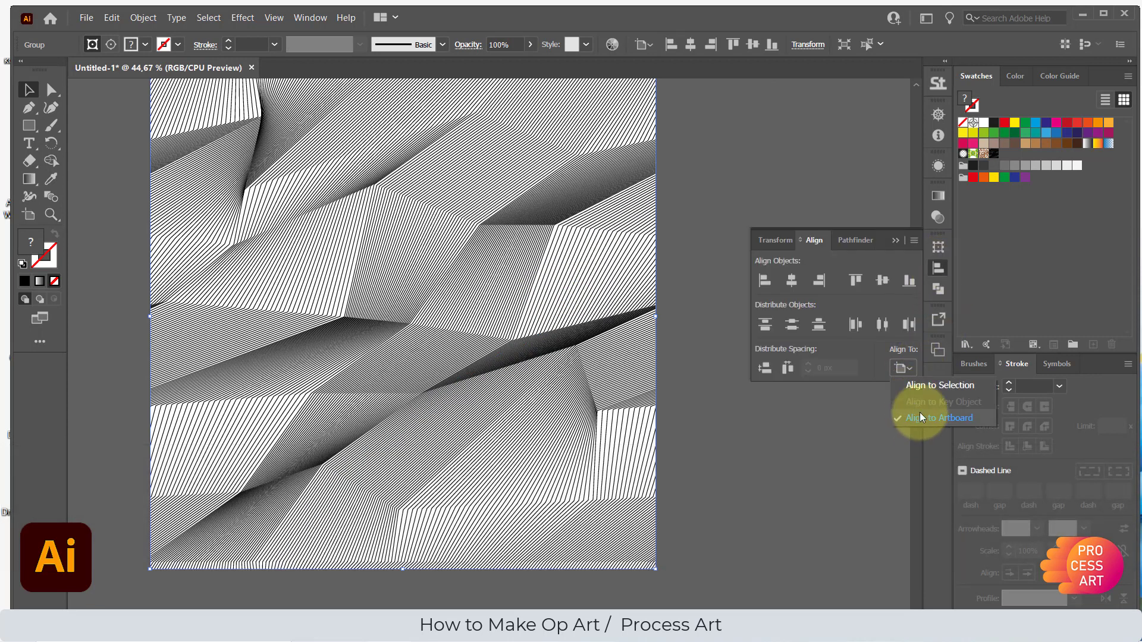
left_click(919, 416)
left_click(791, 281)
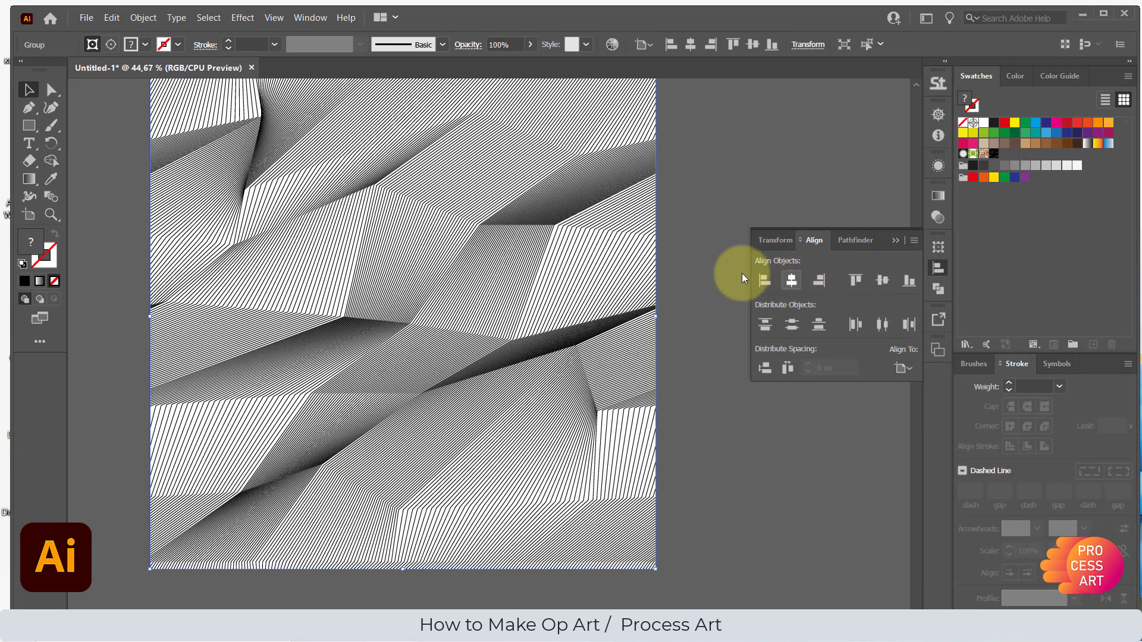
left_click(679, 204)
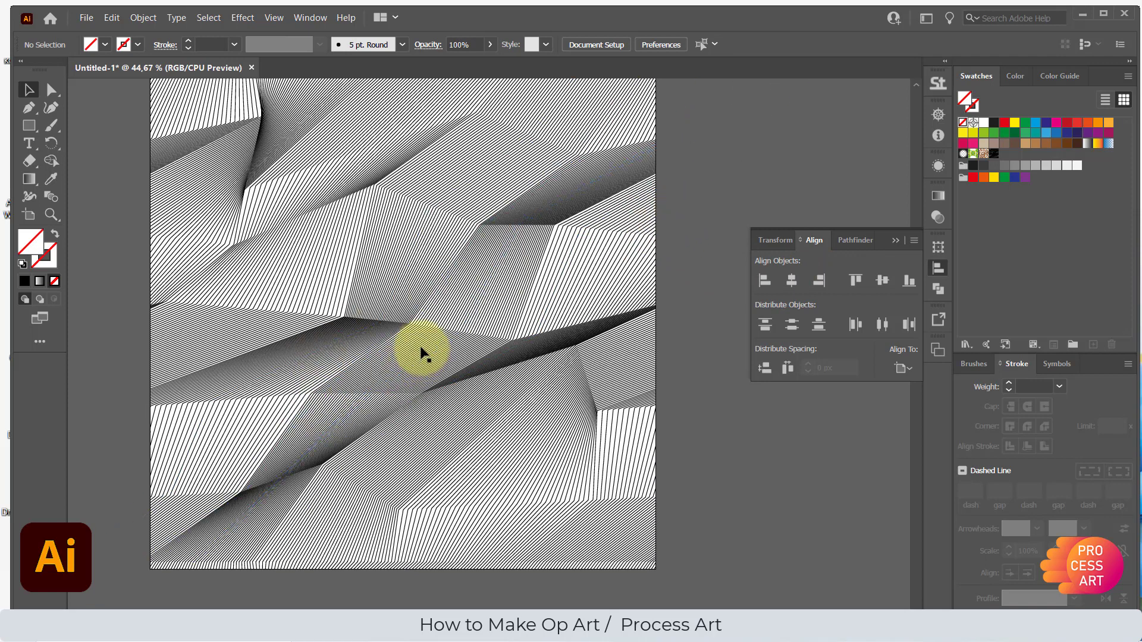
key("z")
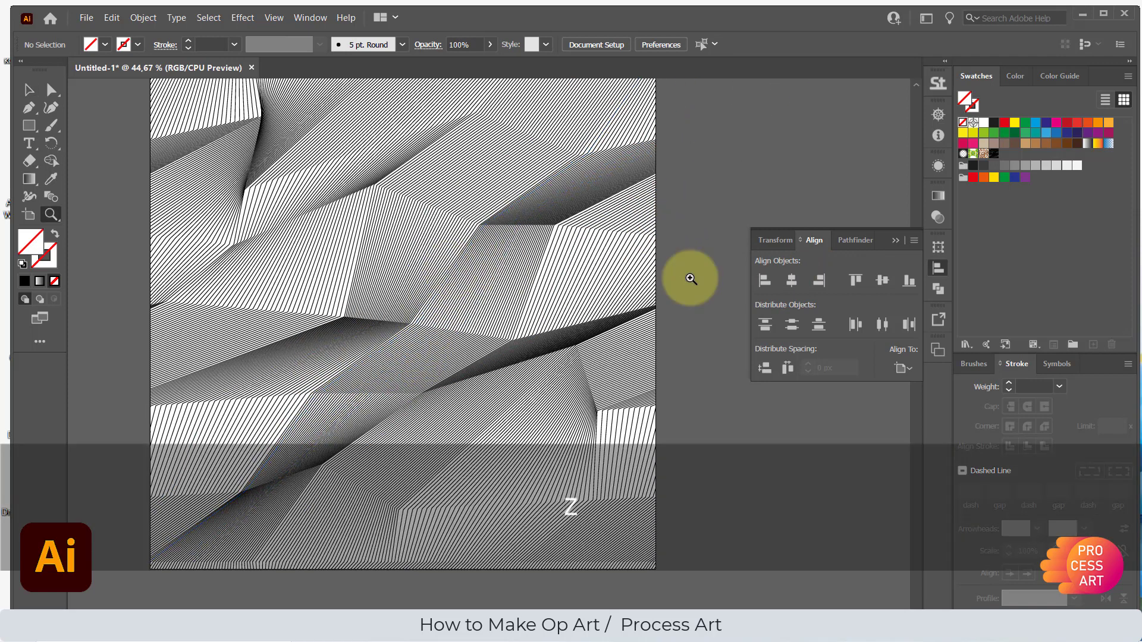
left_click(937, 268)
Select the pattern group and examine its lines in Outline view, returning to the normal preview
left_click(570, 252, "alt")
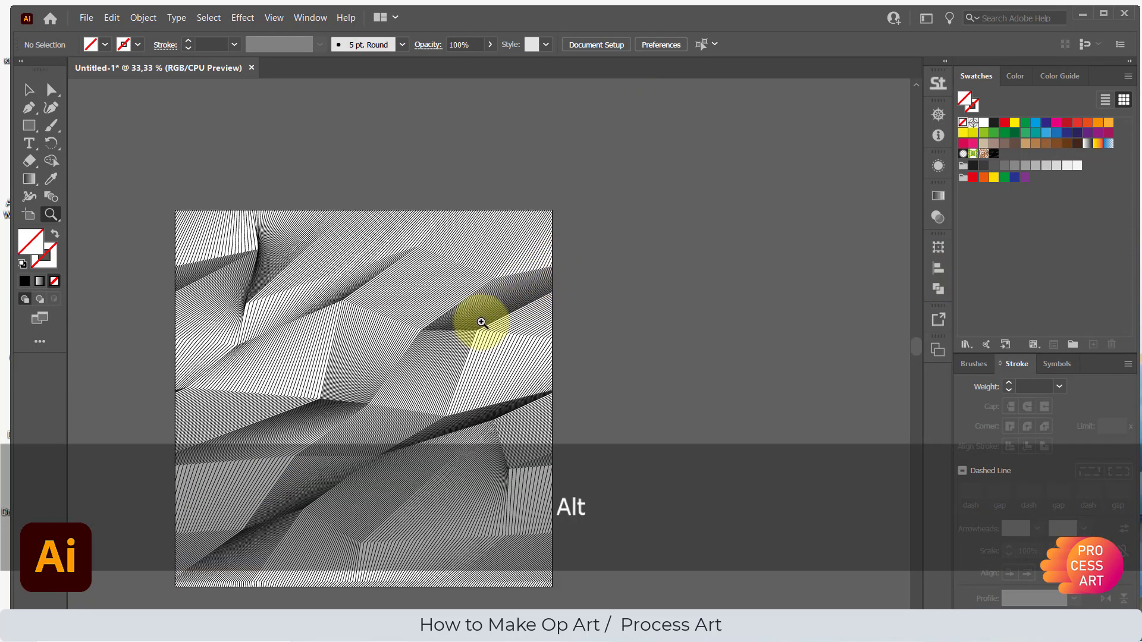
left_click_drag(481, 324, 639, 220)
left_click(28, 90)
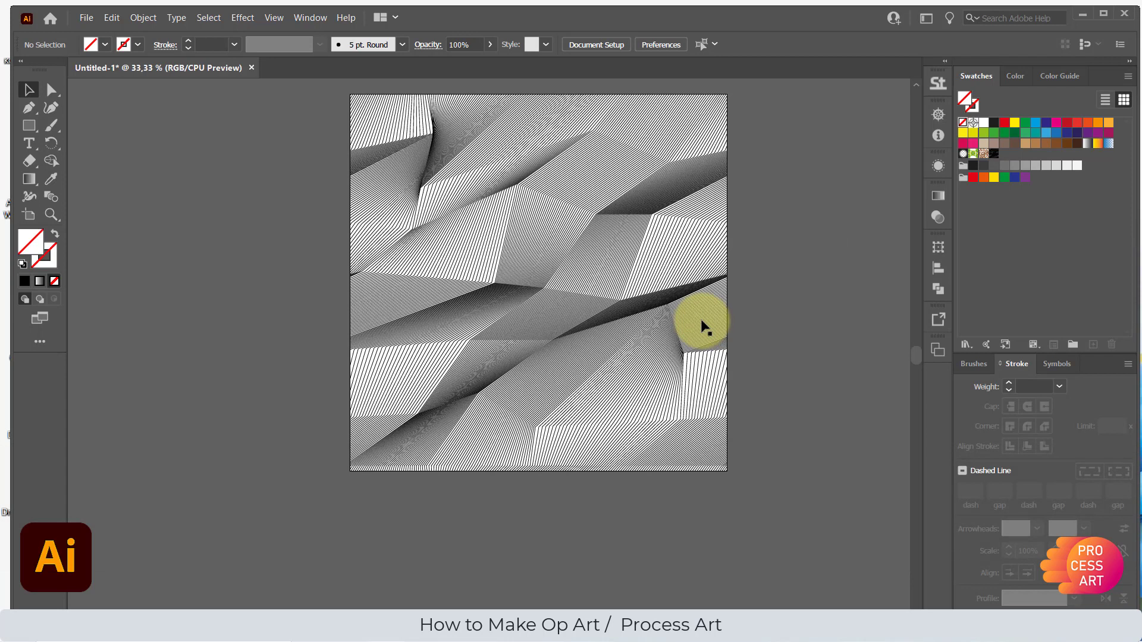
left_click(706, 328)
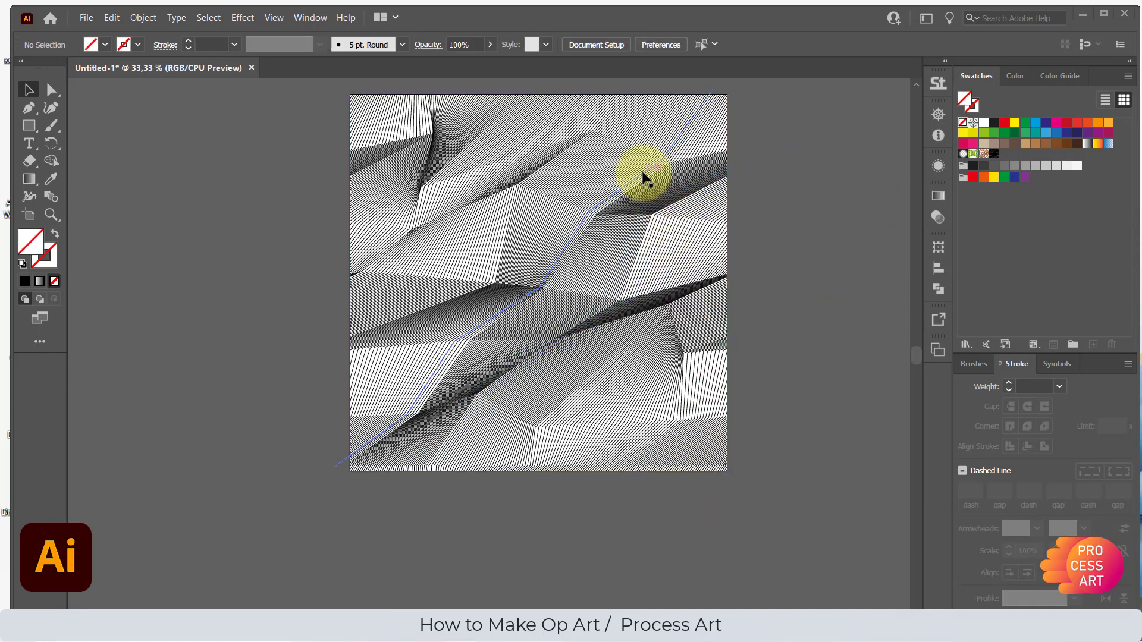
key("space")
left_click_drag(586, 250, 559, 289)
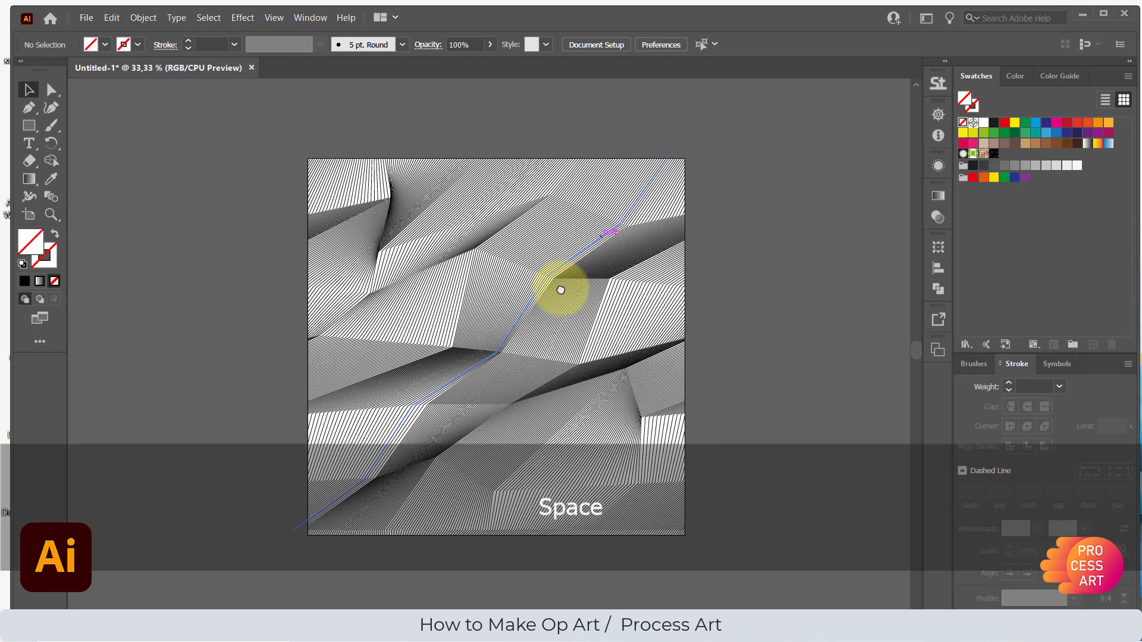
left_click(612, 272)
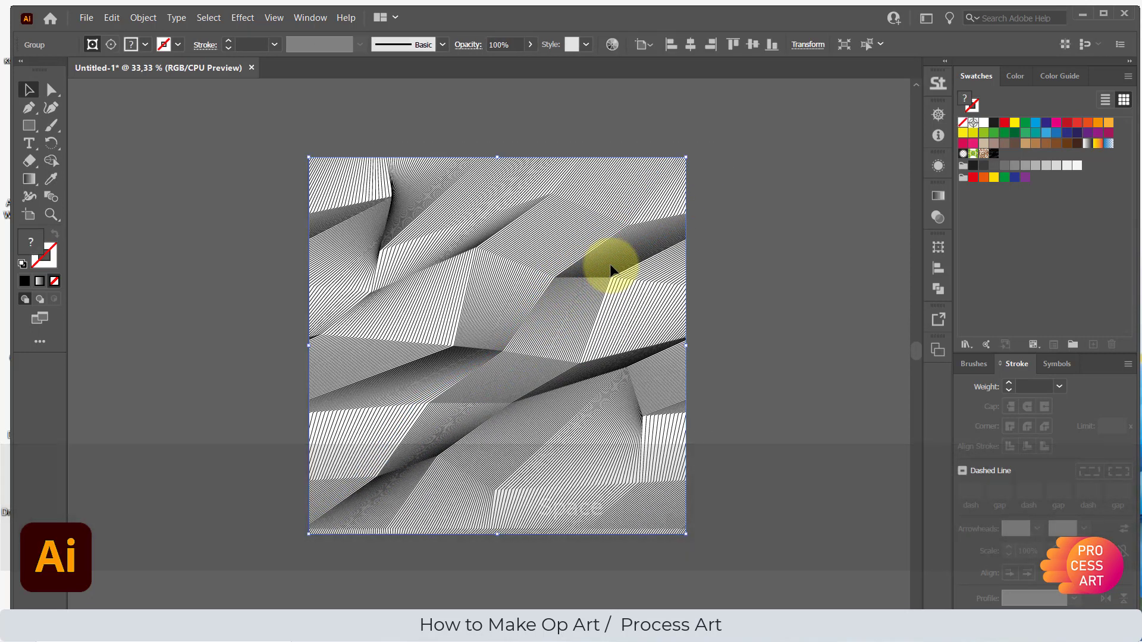
left_click(274, 18)
left_click(294, 35)
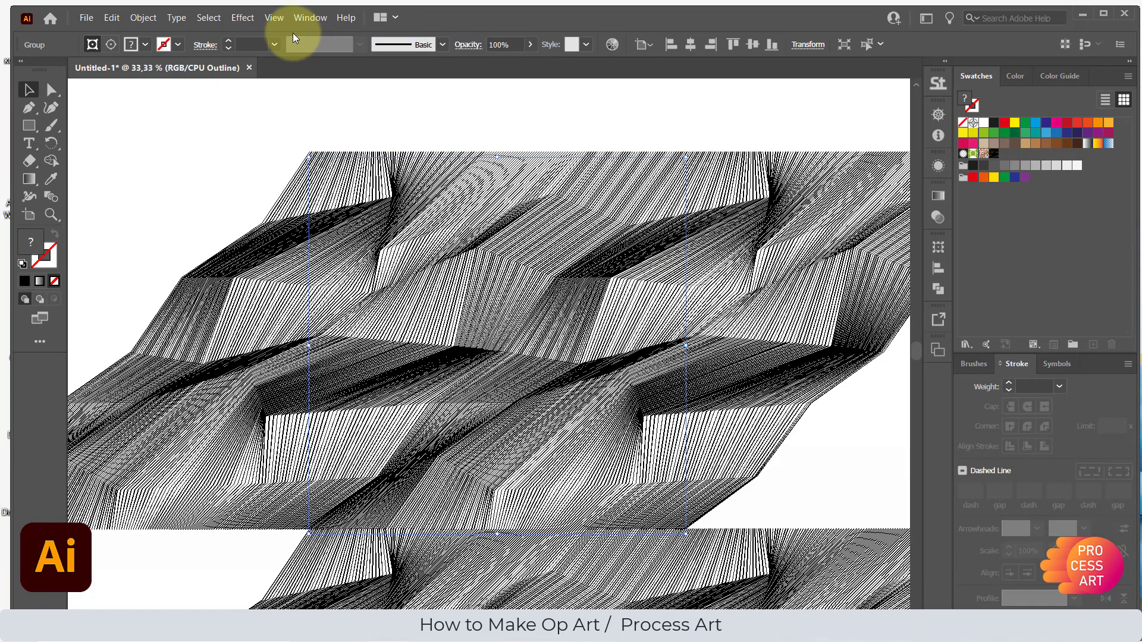
left_click(280, 19)
left_click(295, 34)
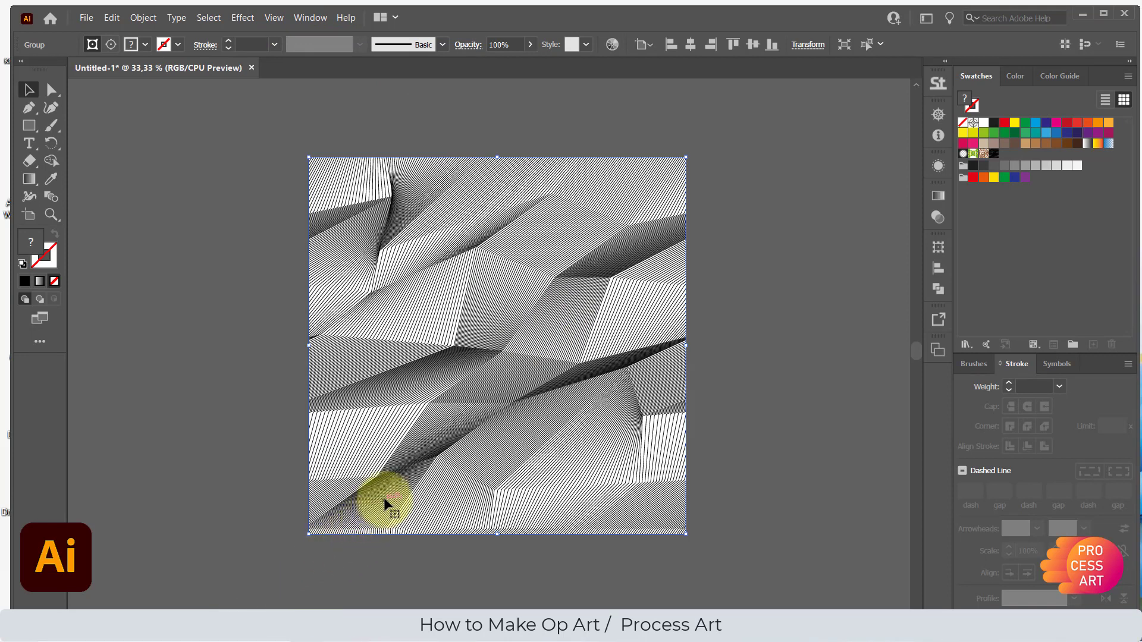
Ungroup the pattern tile, release its clipping mask and deselect the artwork
right_click(384, 499)
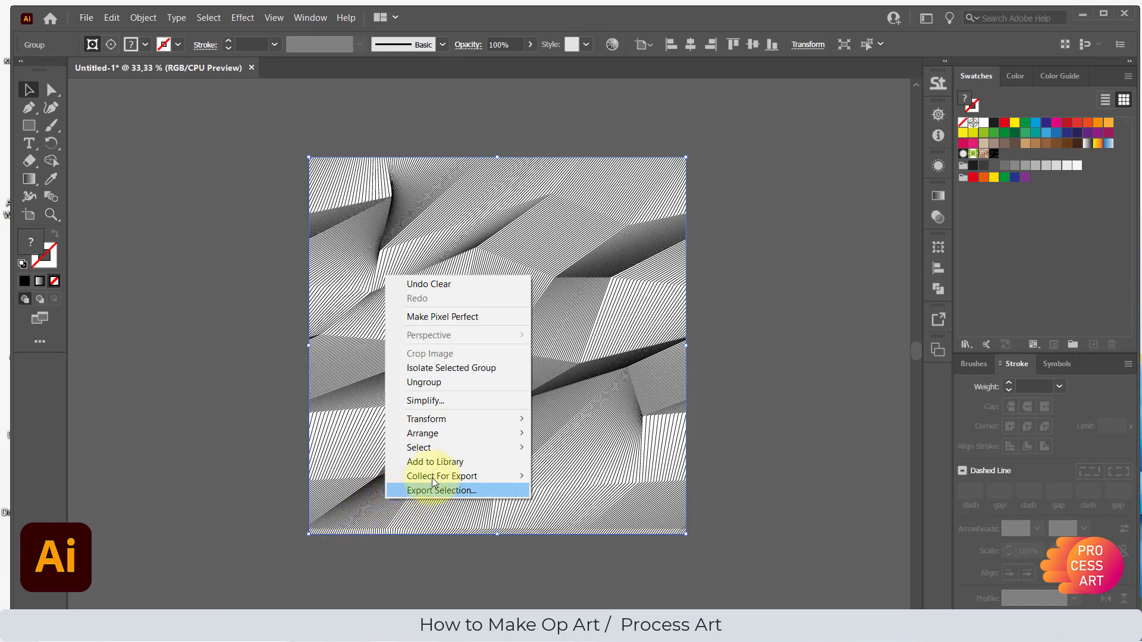
left_click(487, 383)
right_click(521, 338)
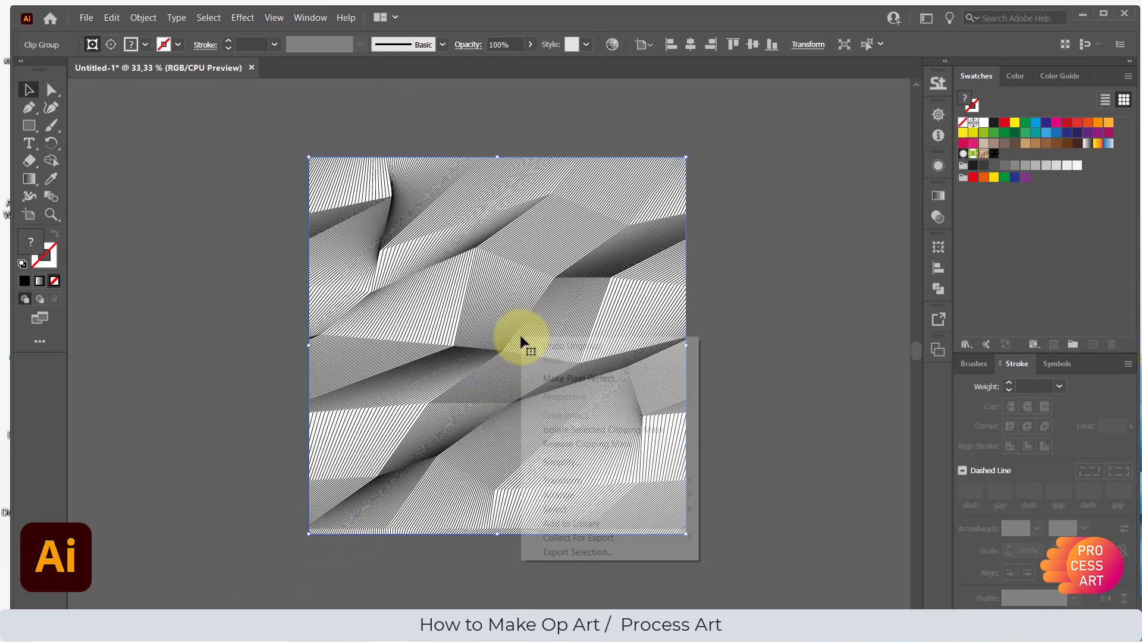
left_click(608, 444)
left_click(730, 139)
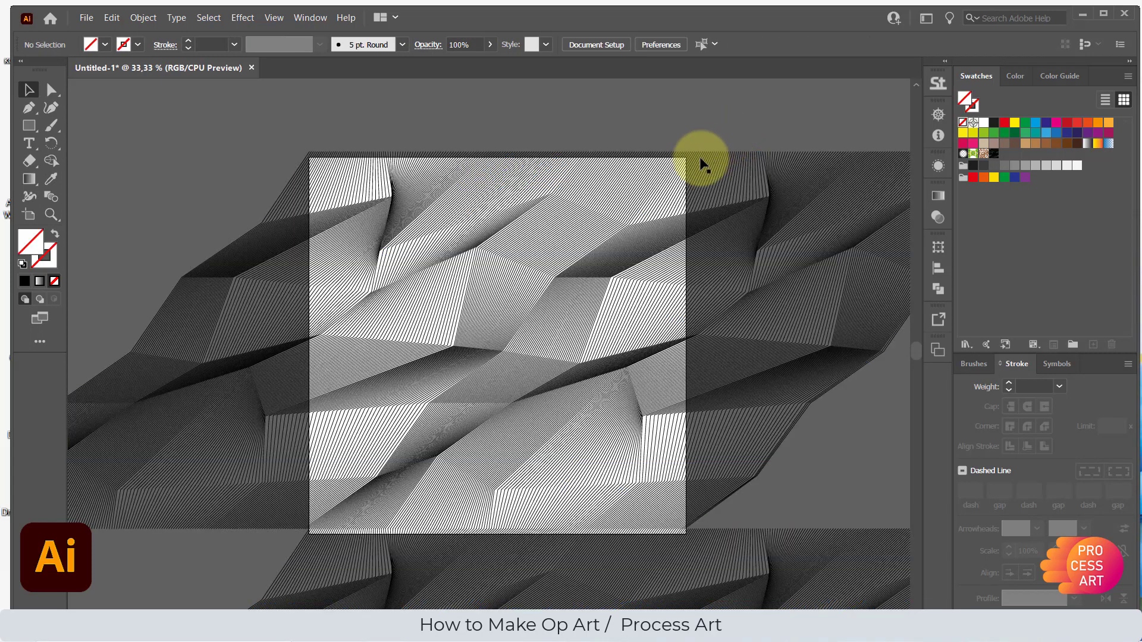
Select the released tile's square clipping outline, show its transform values and cut the outline
left_click(686, 177)
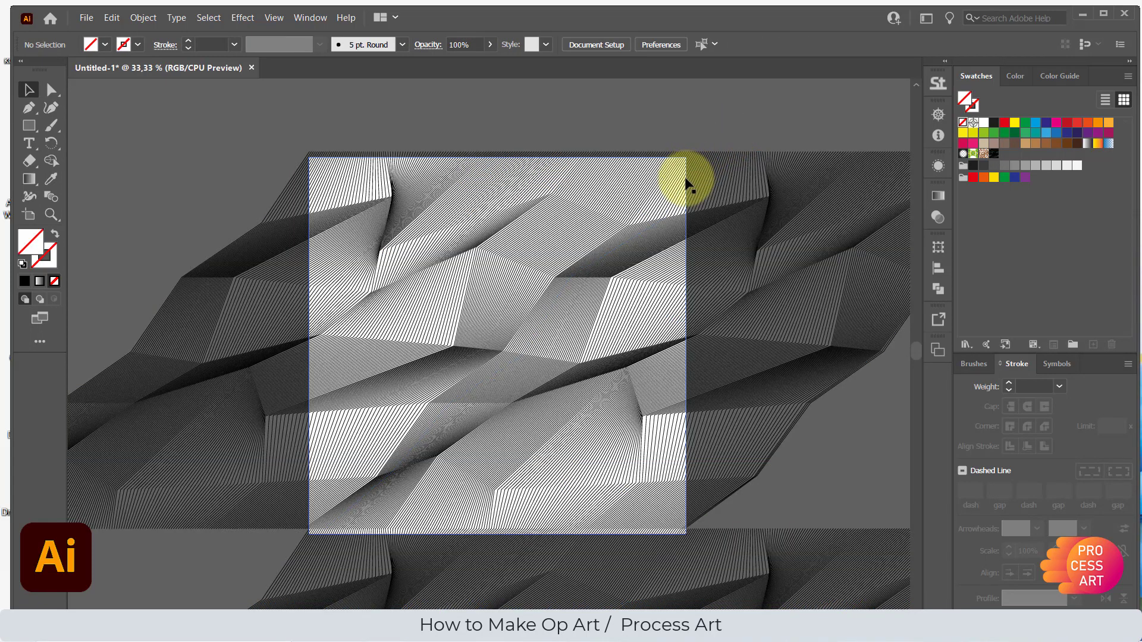
left_click(928, 248)
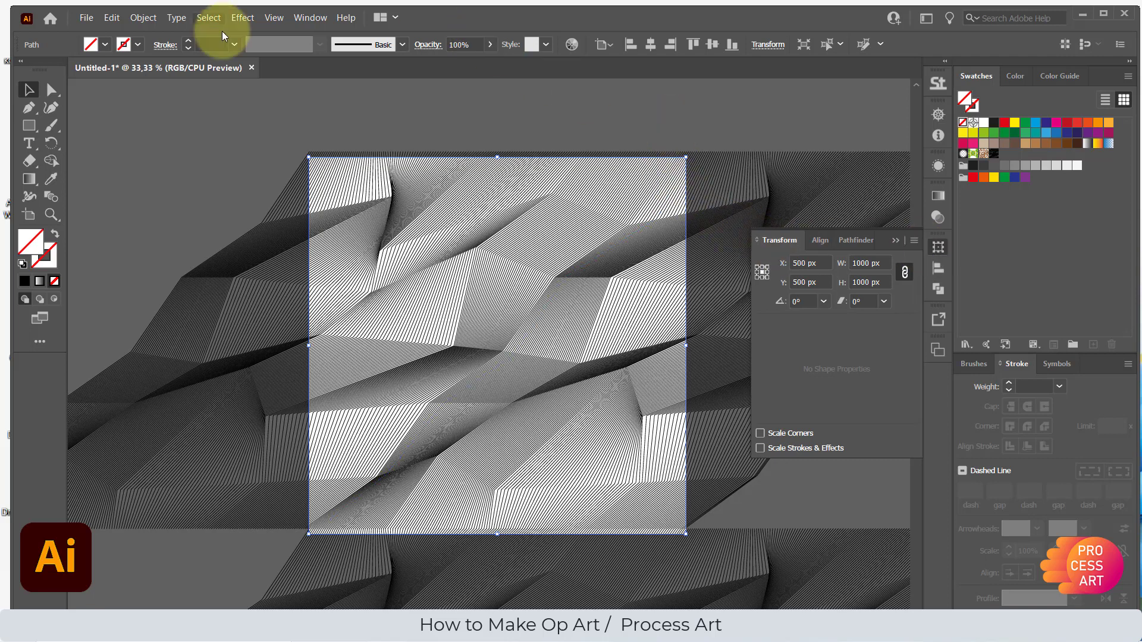
left_click(112, 18)
left_click(140, 69)
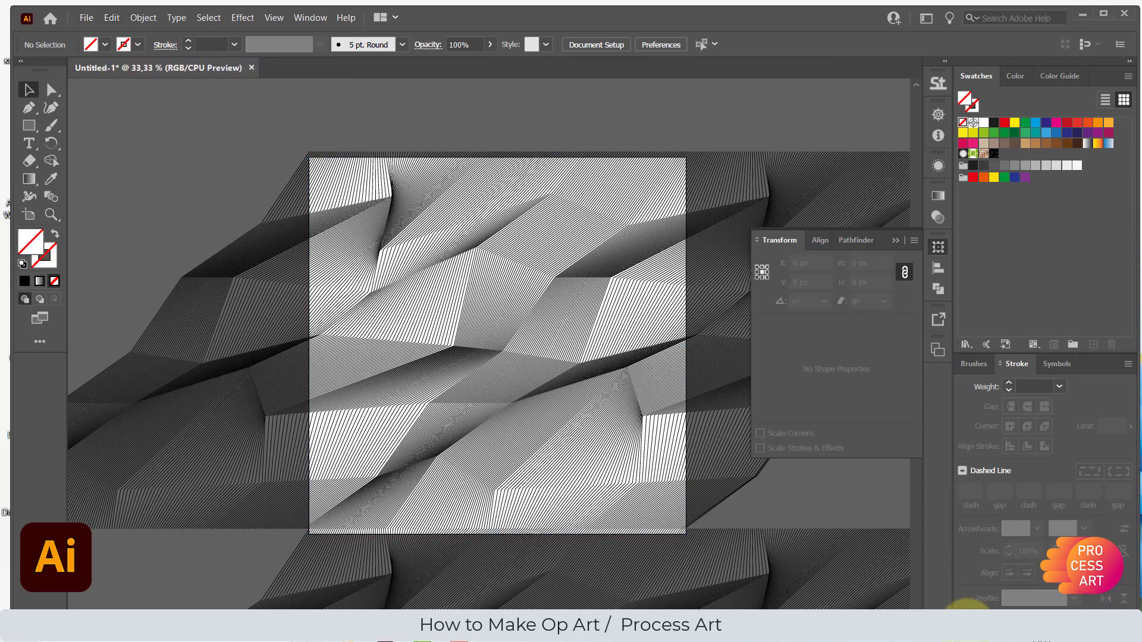
Create a new layer above Layer 1 and paste the cut square outline in place on it
left_click(968, 606)
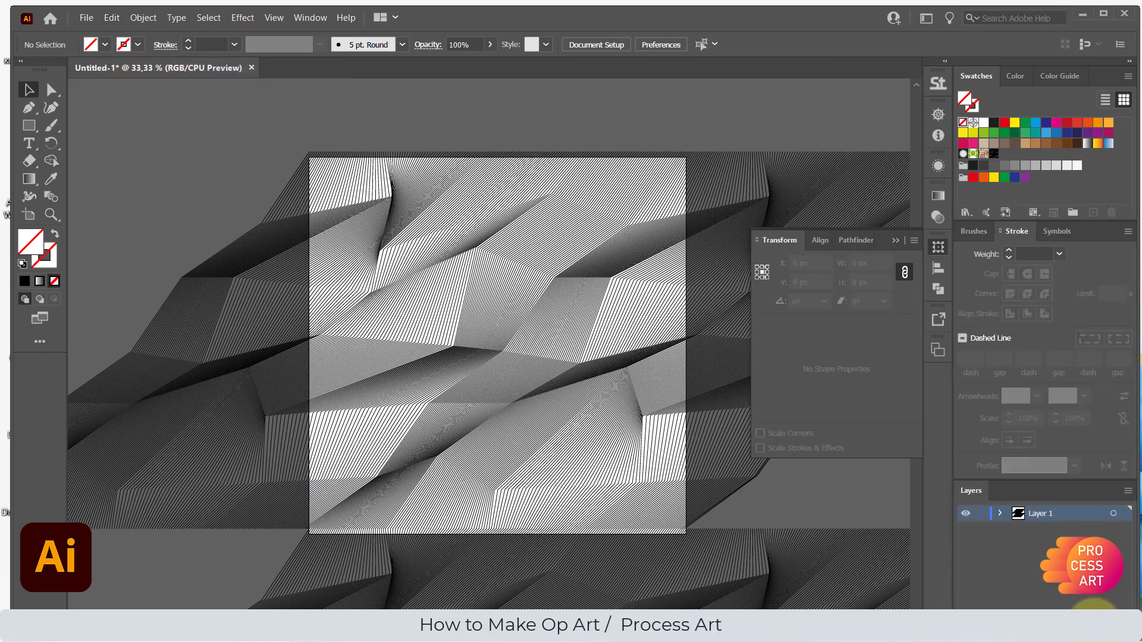
left_click(1093, 606)
left_click(113, 18)
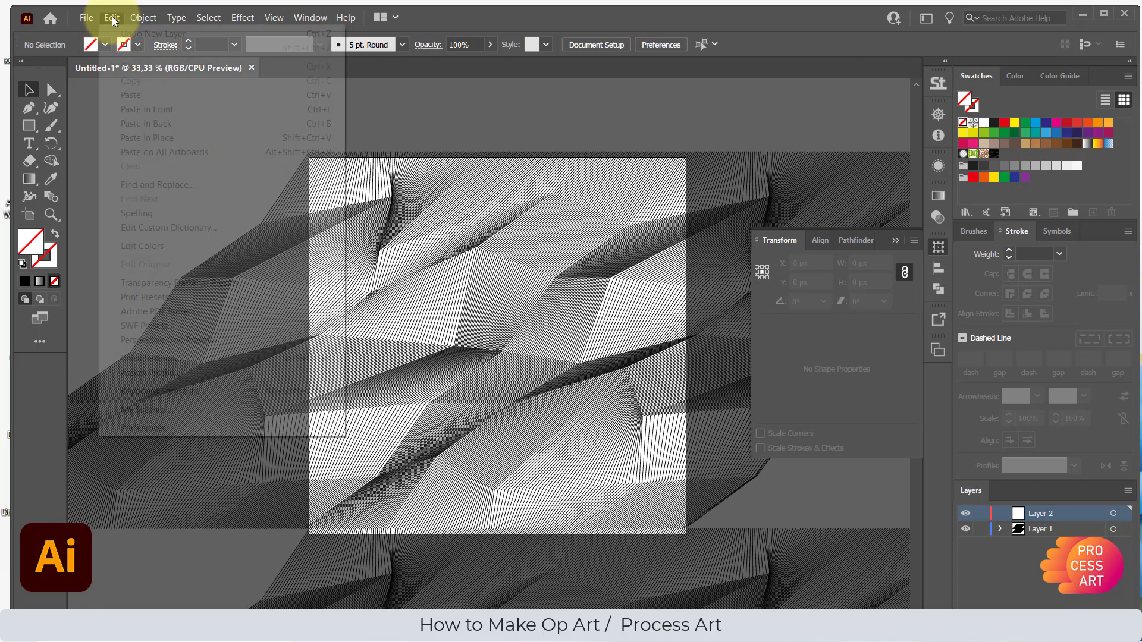
left_click(146, 137)
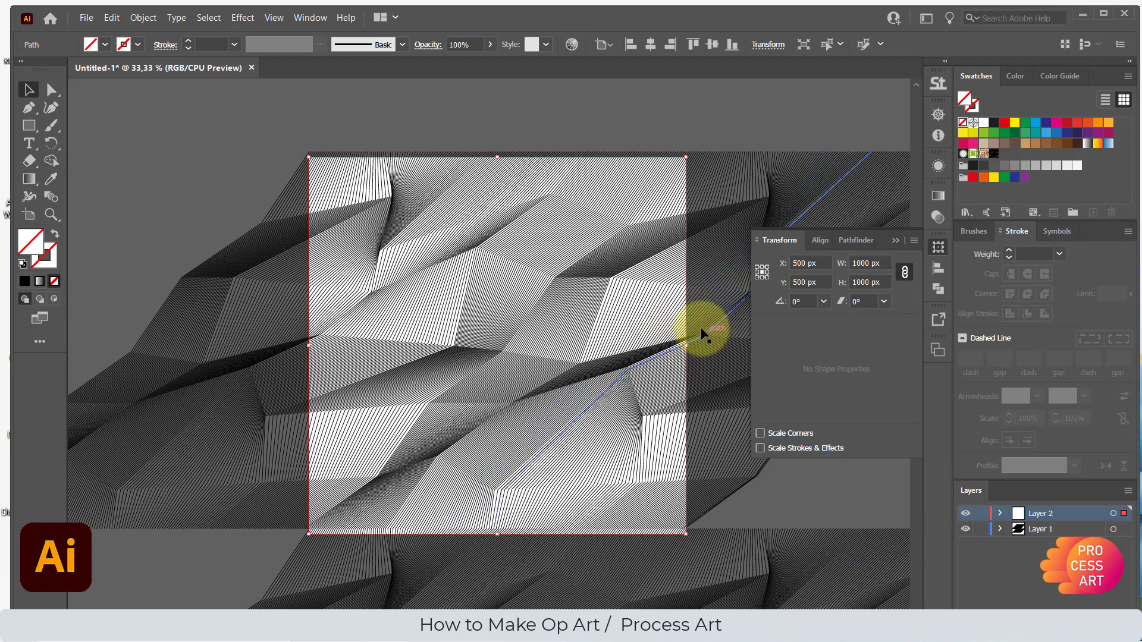
Lock the layer holding the square outline, hide the transform values and make Layer 1 active
left_click(981, 513)
left_click(938, 249)
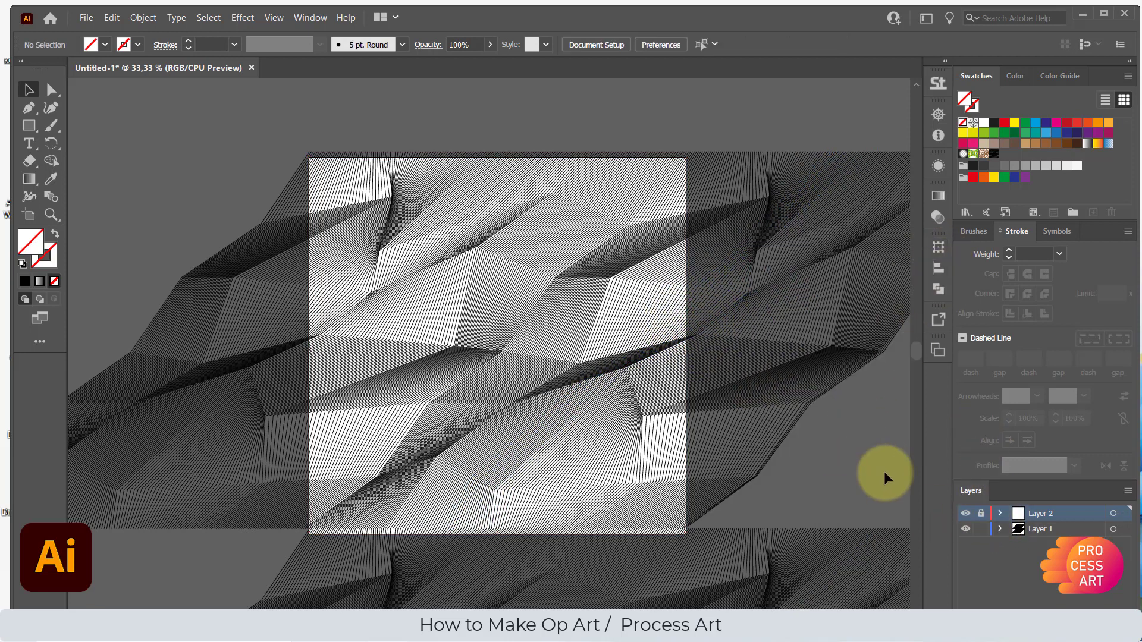
left_click(1040, 529)
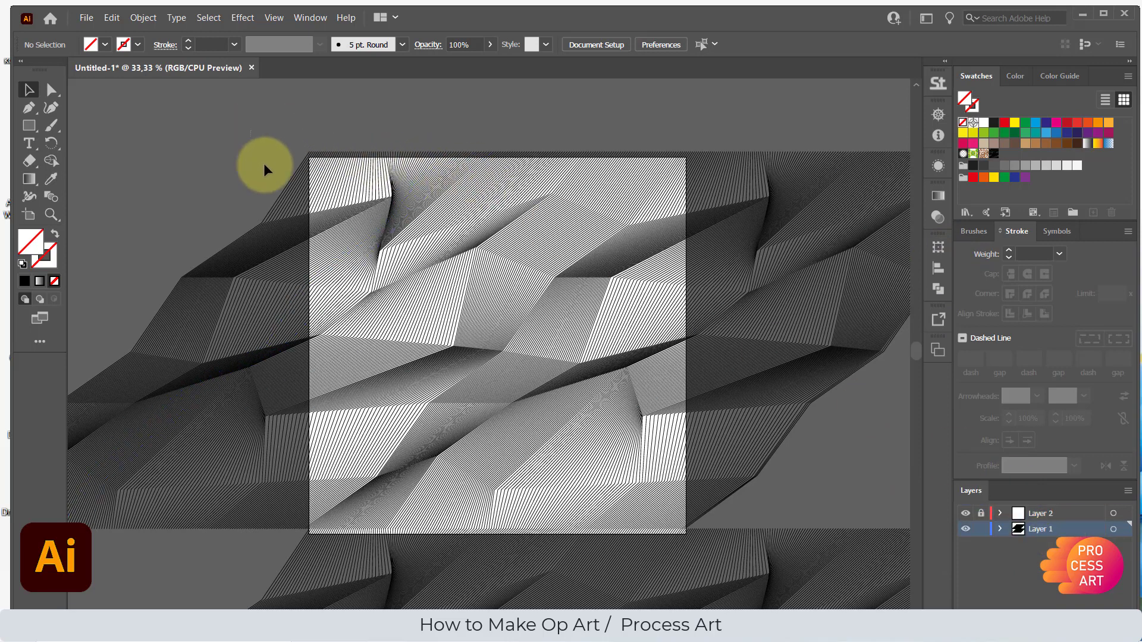
Select all the pattern lines on Layer 1, unite them with Pathfinder and deselect the result
left_click_drag(265, 171, 678, 535)
left_click_drag(763, 579, 763, 580)
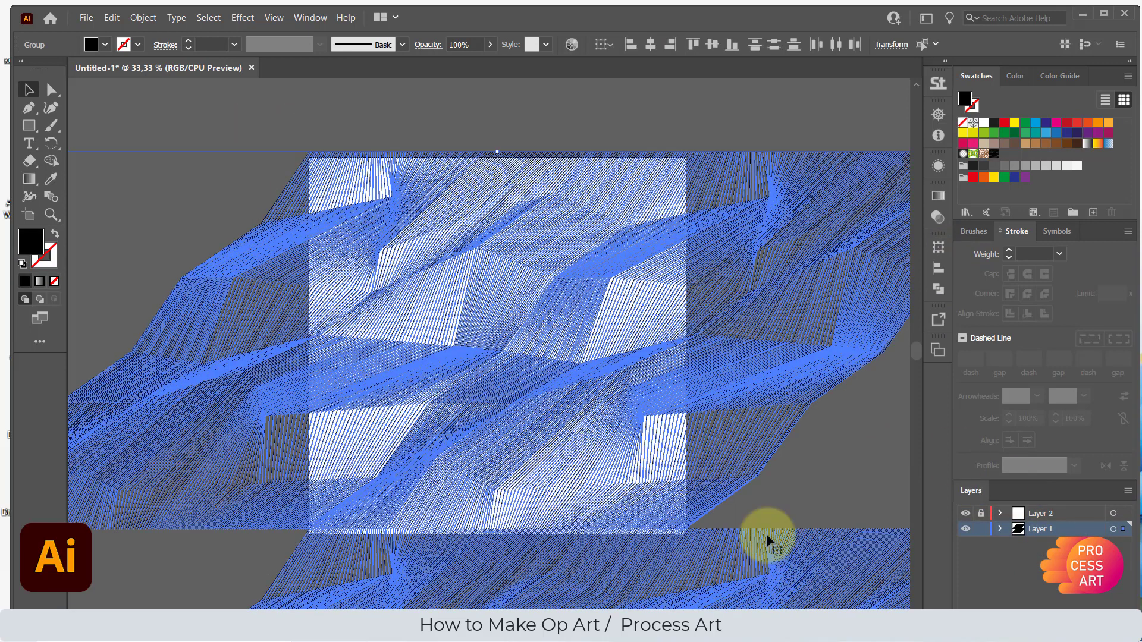
left_click(144, 17)
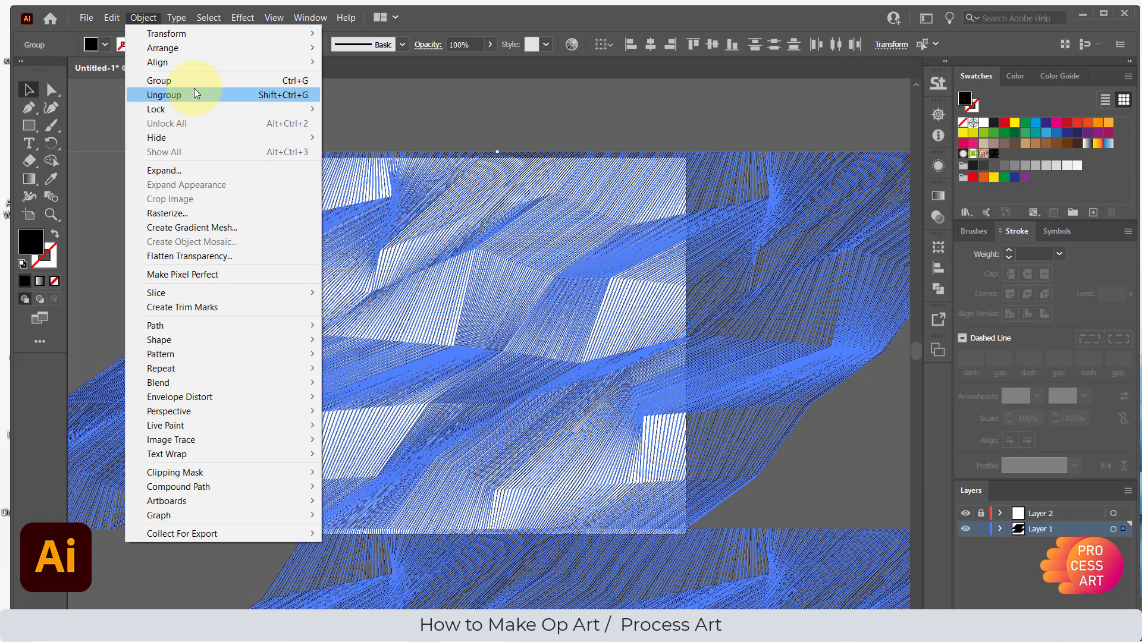
left_click(932, 286)
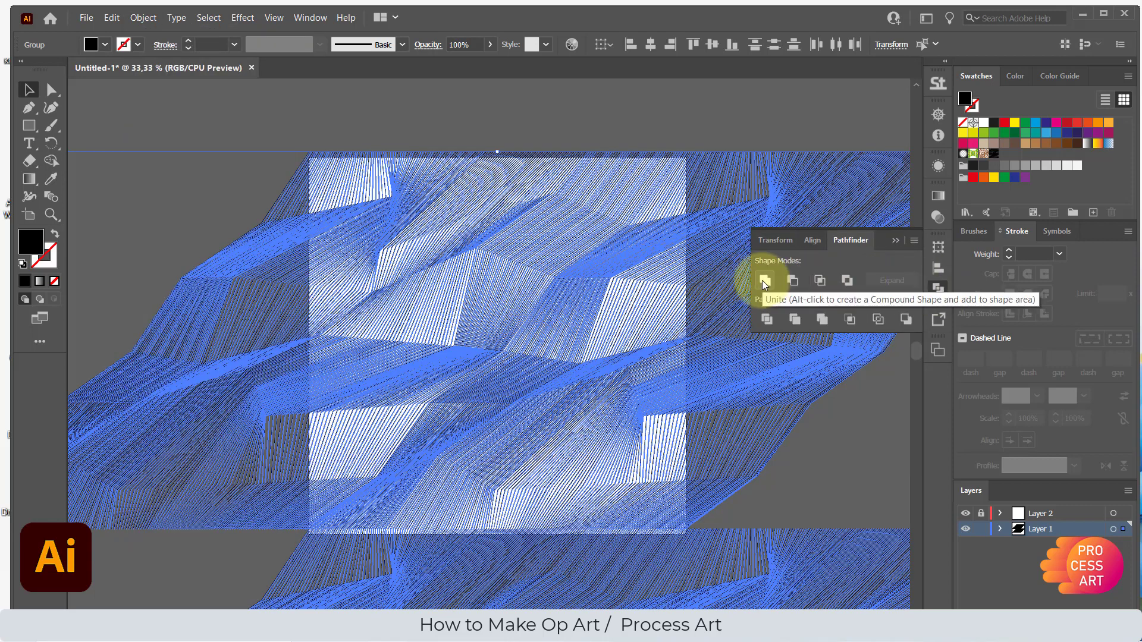
left_click(764, 280)
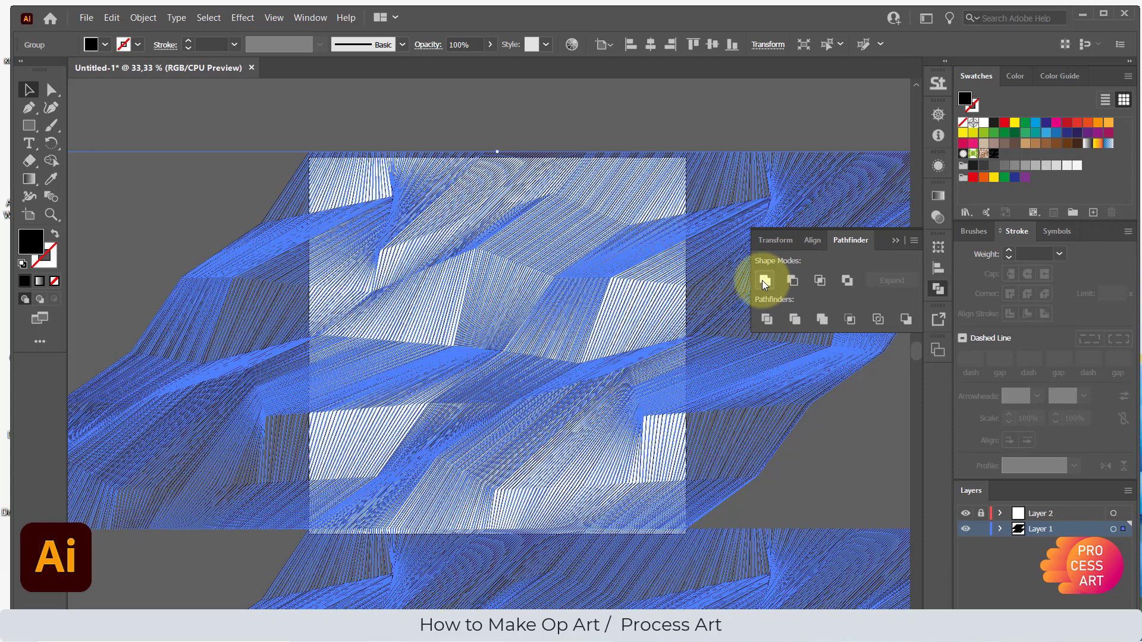
left_click(143, 17)
left_click(776, 98)
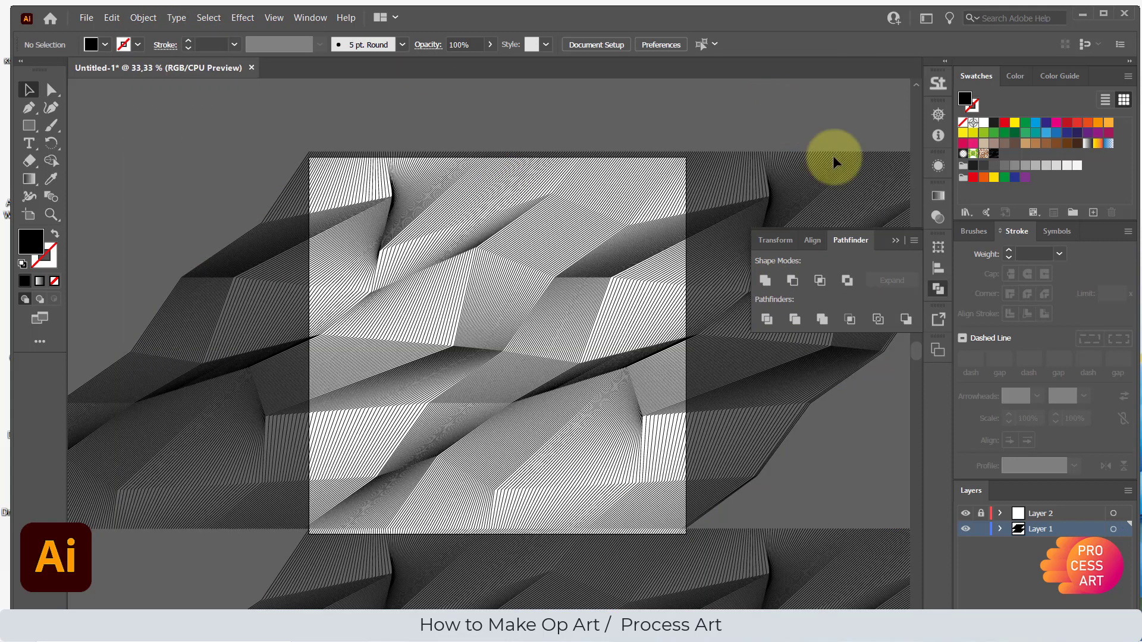
Unlock Layer 2, select its square outline and use it to divide the line artwork below
left_click(1052, 512)
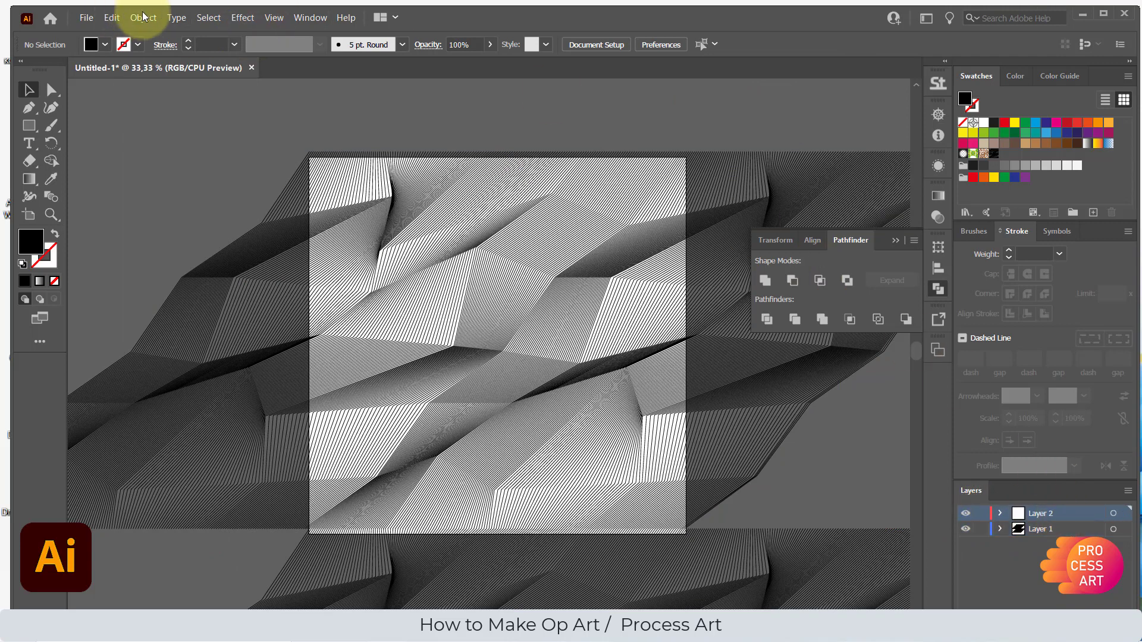
left_click(143, 17)
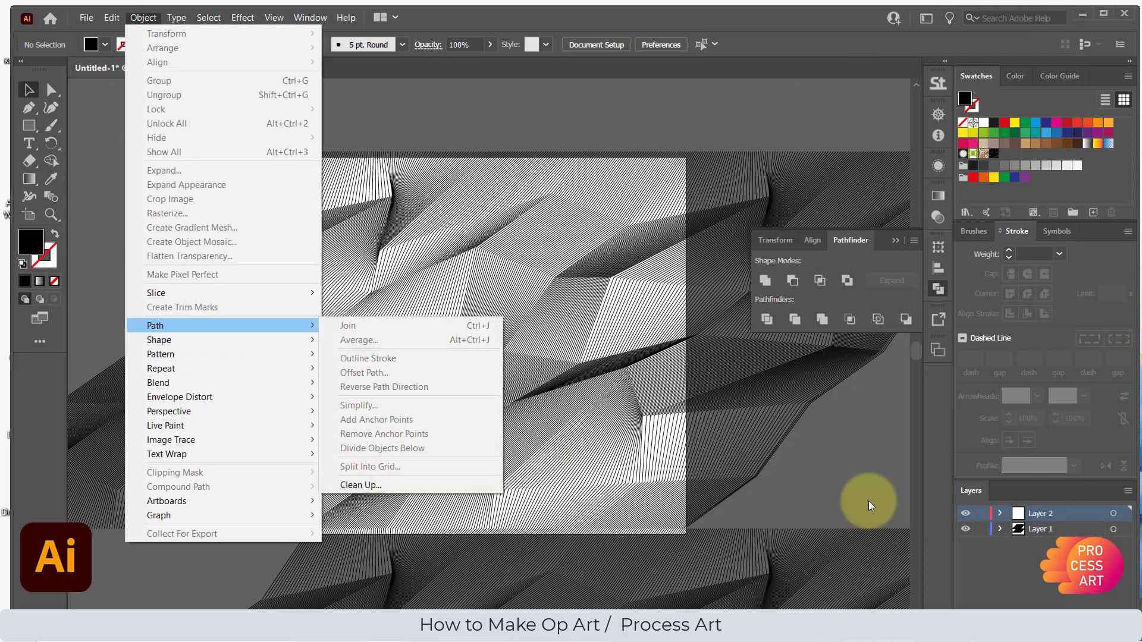
left_click(1080, 512)
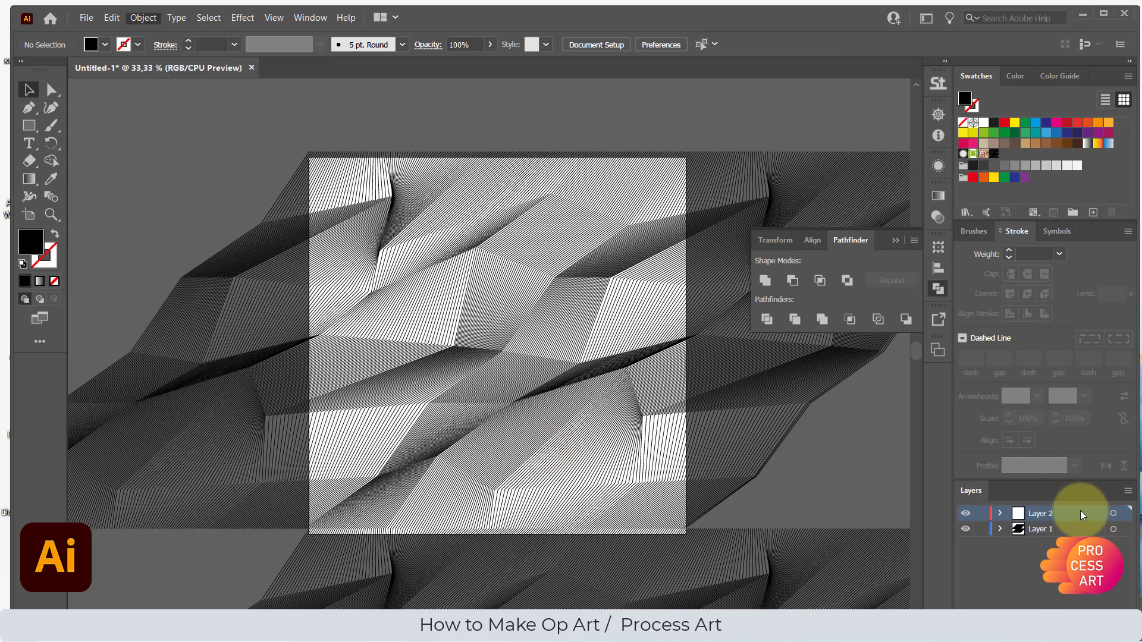
left_click(686, 189)
left_click(146, 19)
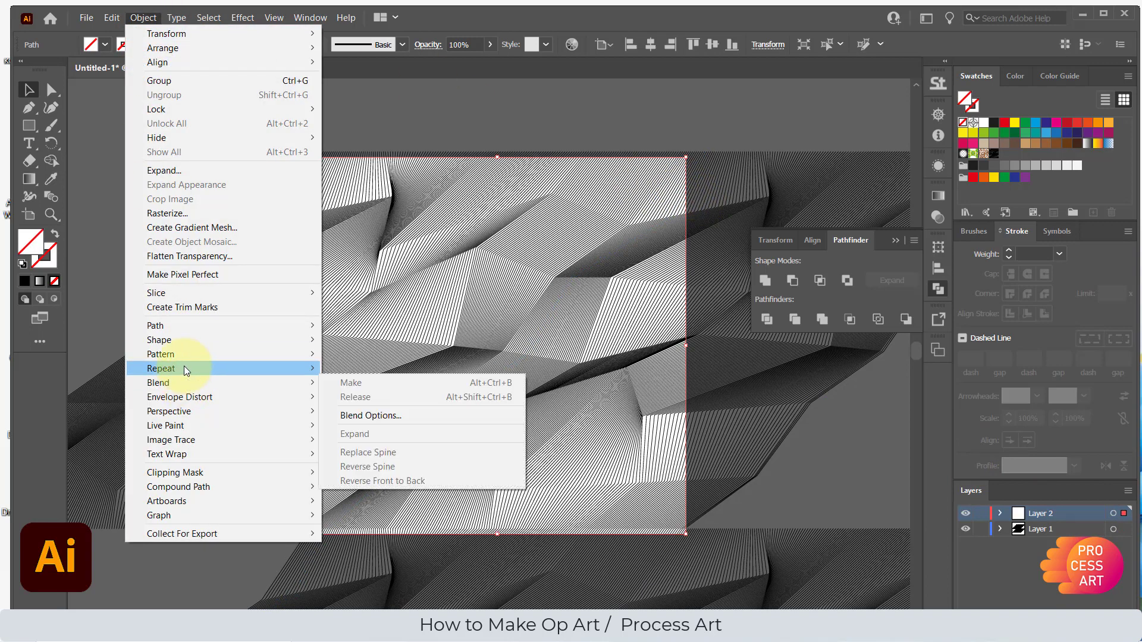
mouse_move(247, 327)
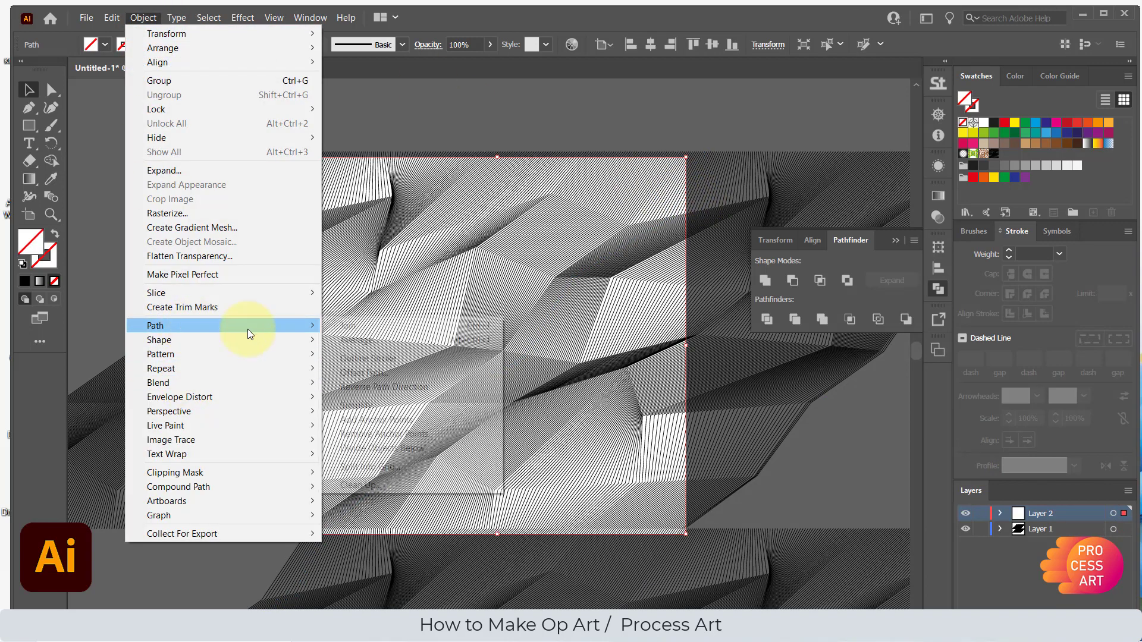
left_click(430, 448)
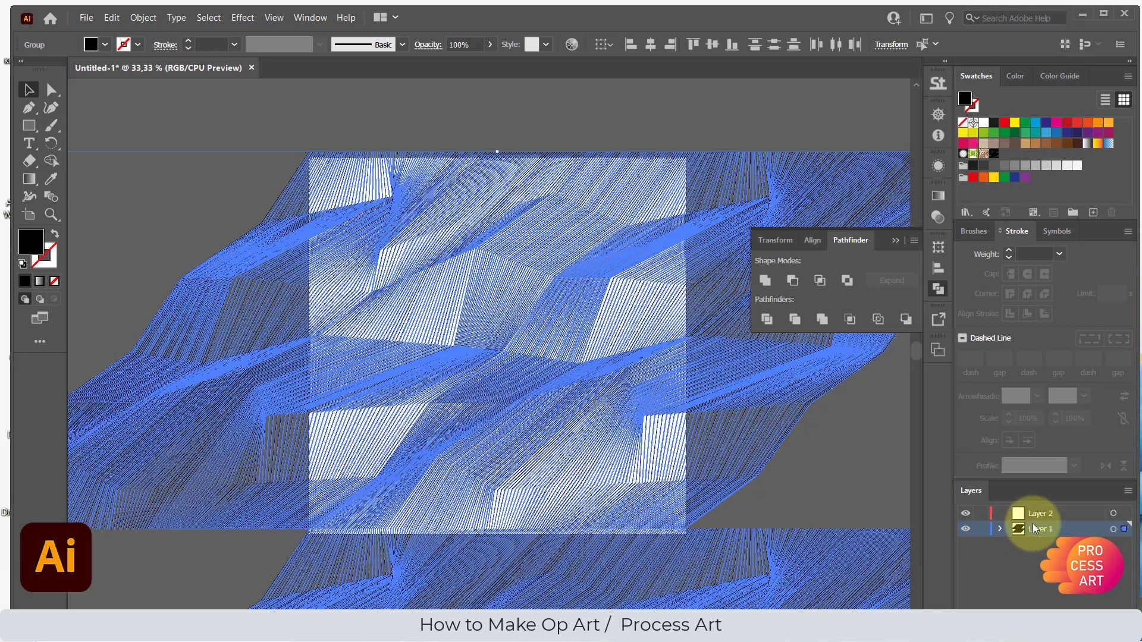
Delete the emptied Layer 2, ungroup the divided line artwork and deselect it
left_click(1065, 514)
left_click(1127, 604)
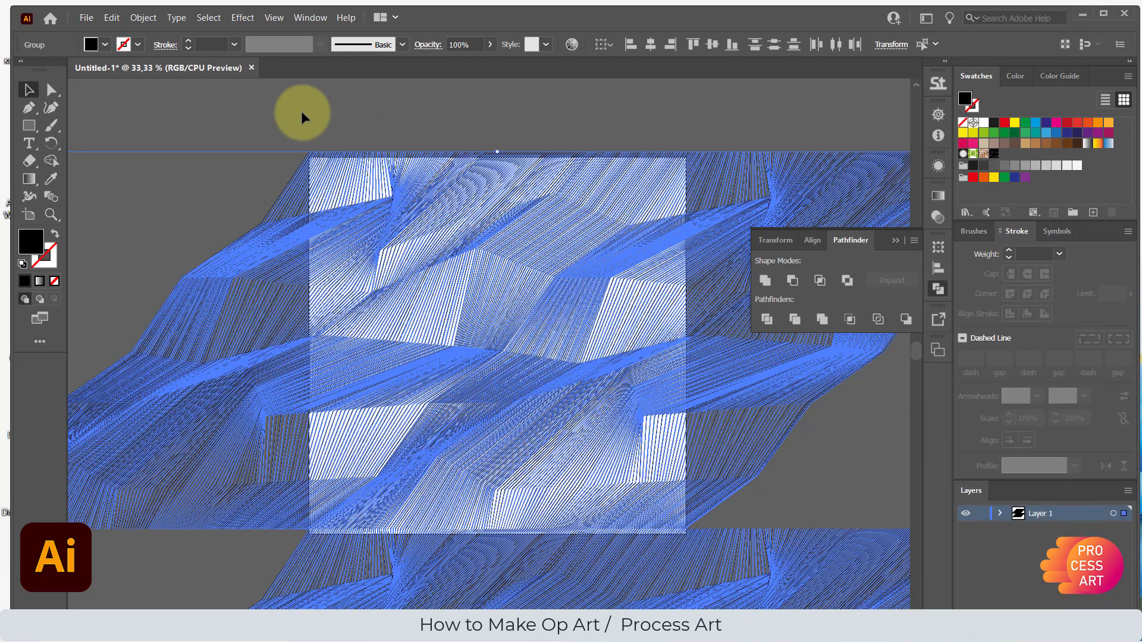
left_click(152, 17)
left_click(198, 96)
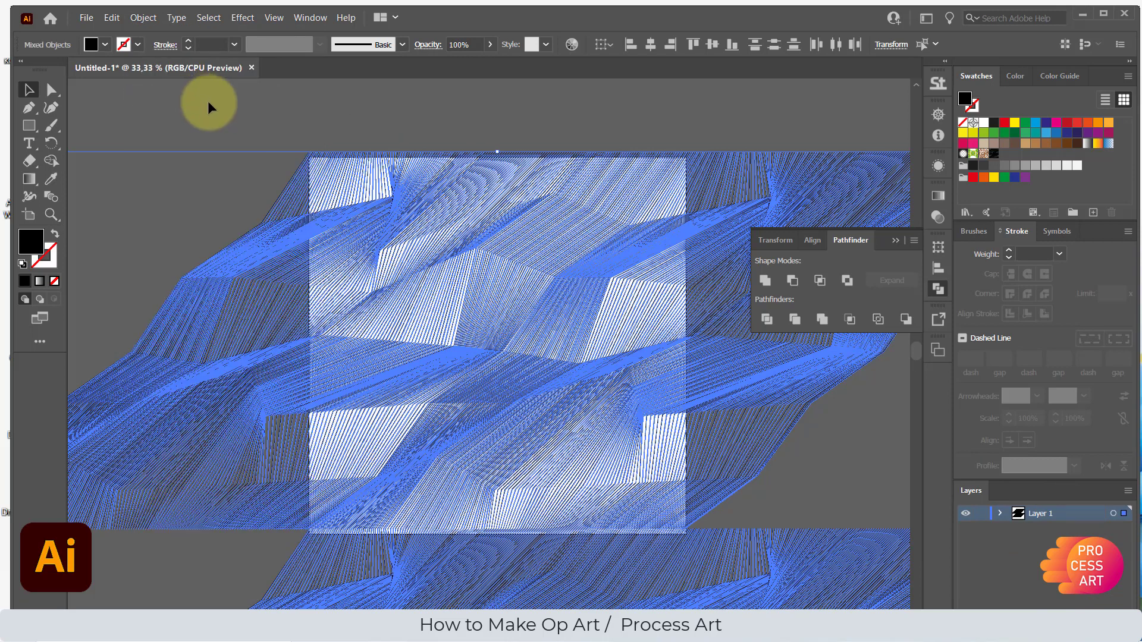
left_click(277, 148)
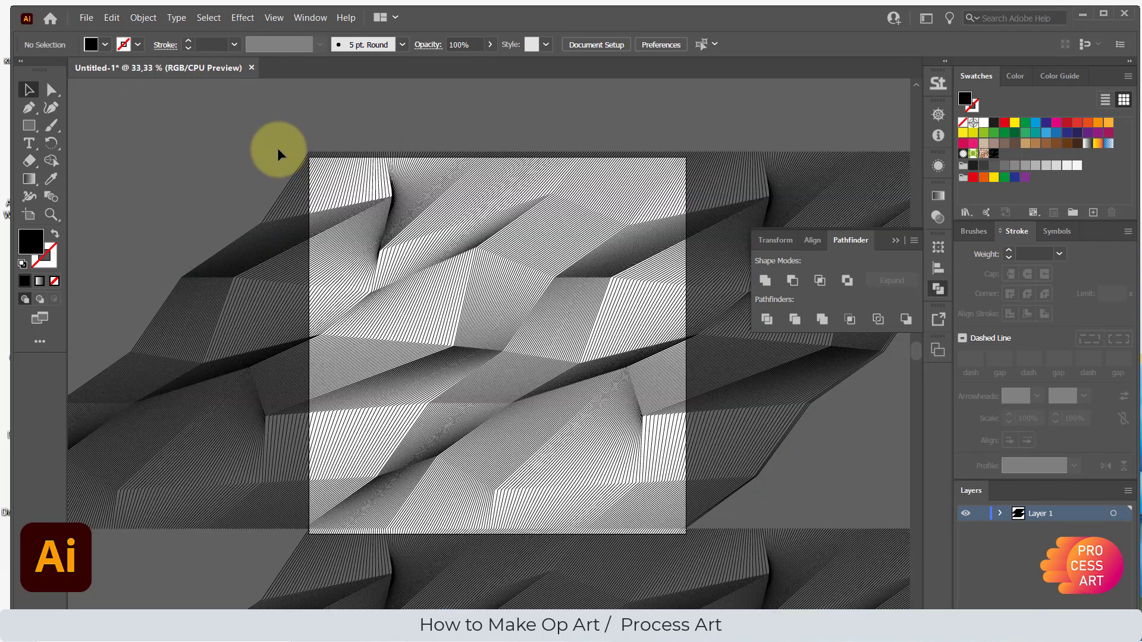
Select all the divided artwork, check whether any grouping remains and deselect it
left_click(151, 19)
left_click(147, 19)
left_click(209, 17)
left_click(208, 31)
left_click(143, 17)
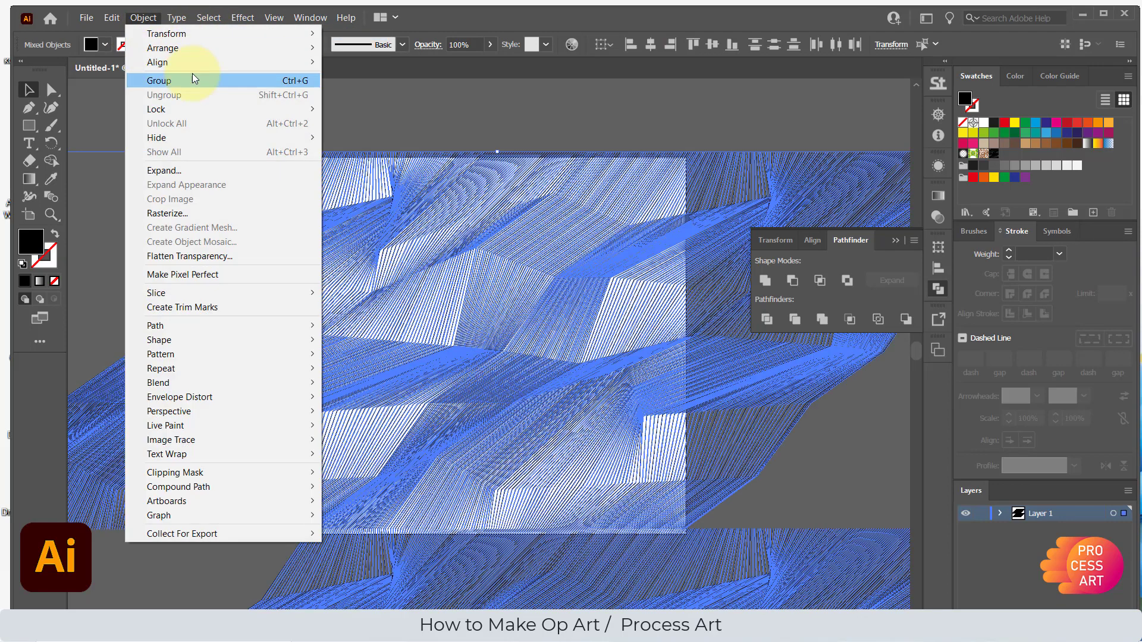
left_click(395, 121)
left_click(393, 121)
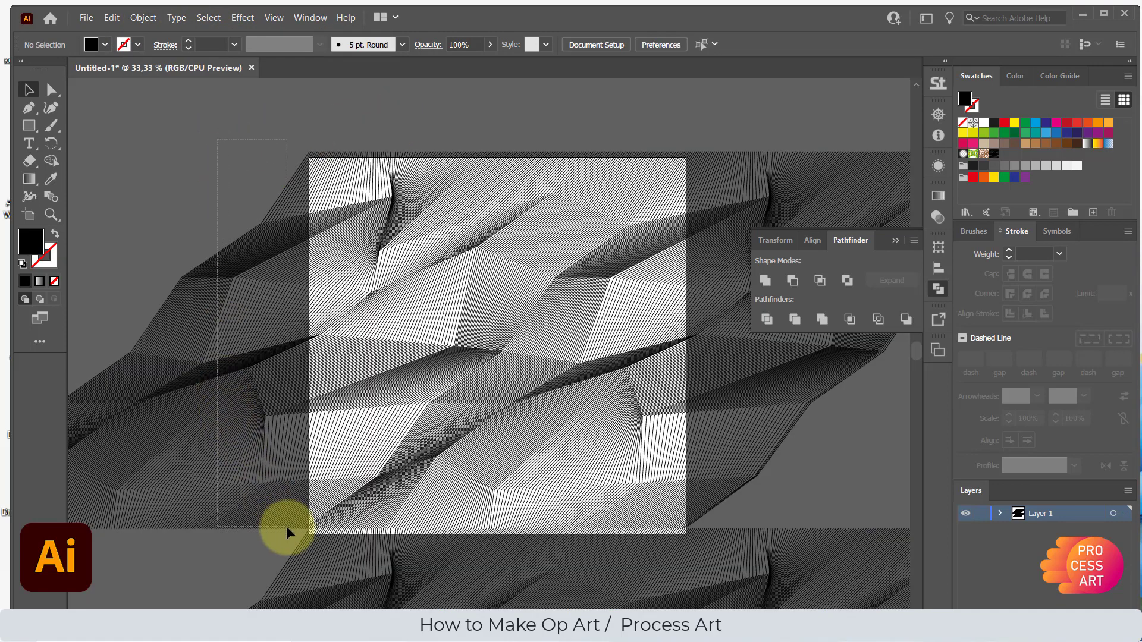
Select and delete the line pieces lying outside the artboard's left and right edges
left_click_drag(297, 541, 307, 545)
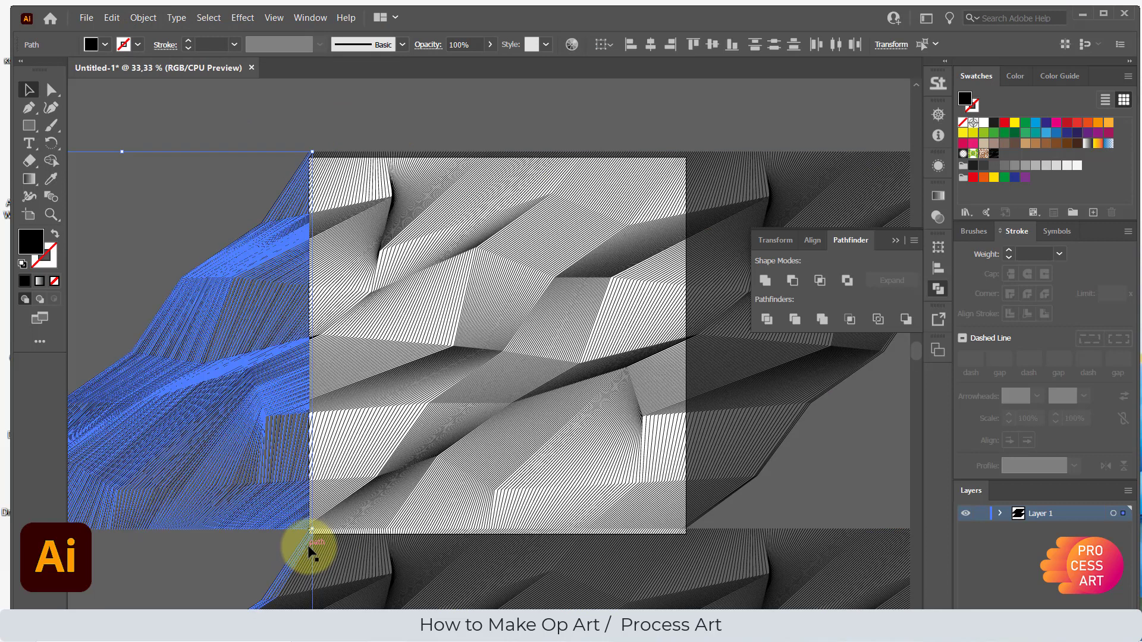
key("BackSpace")
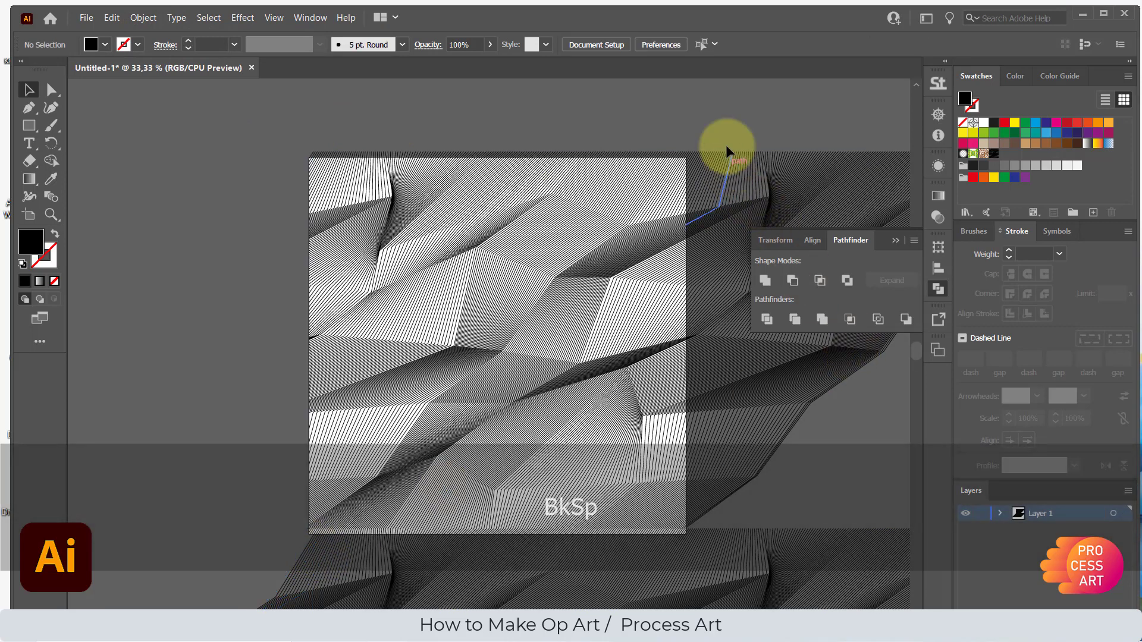
left_click(854, 583)
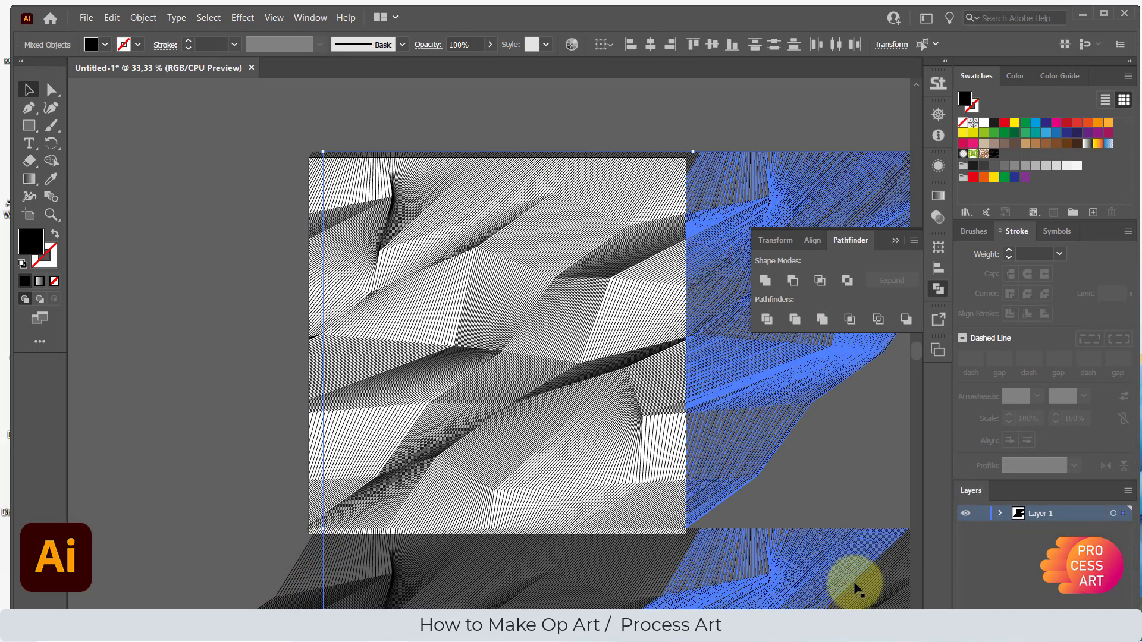
key("backslash")
key("BackSpace")
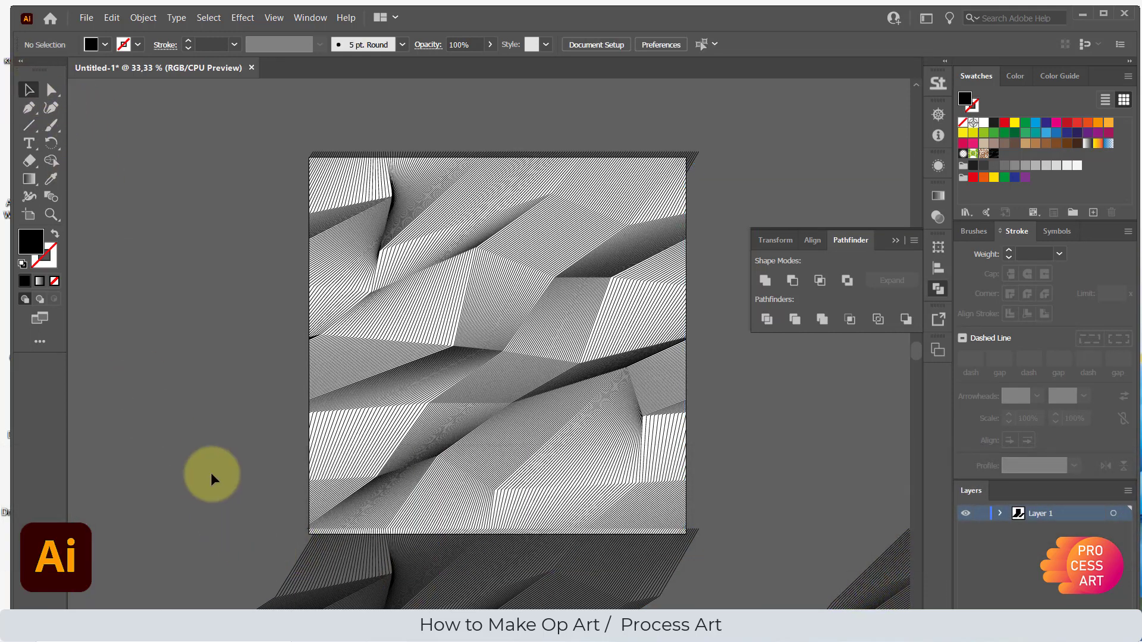
Select and delete the line pieces extending below and above the artboard
left_click_drag(294, 542, 460, 555)
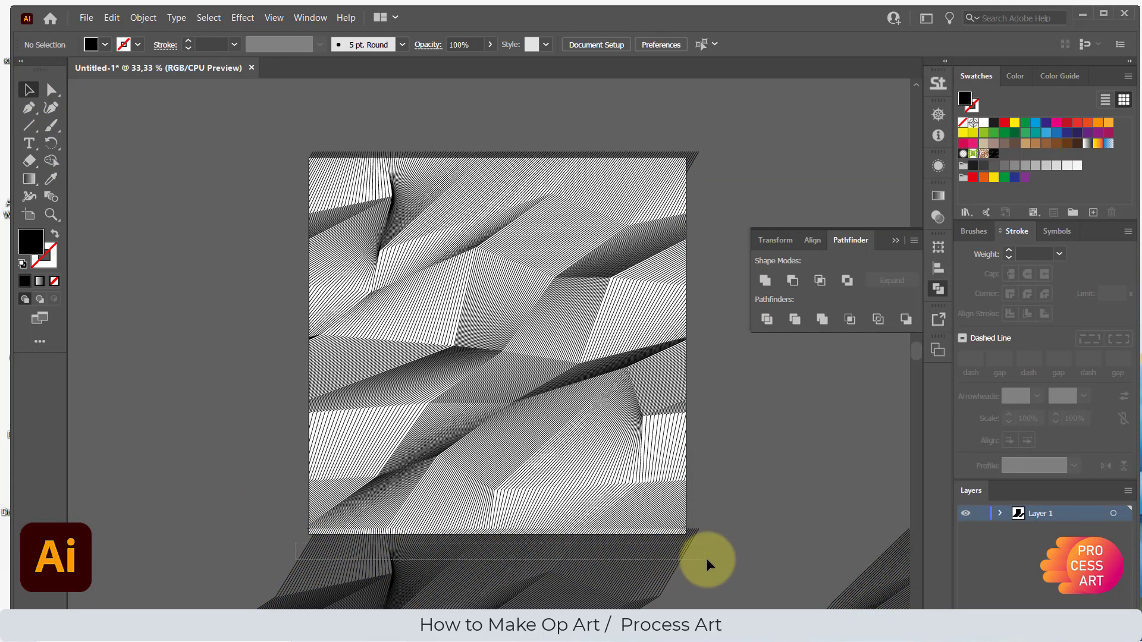
left_click_drag(707, 561, 715, 561)
key("BackSpace")
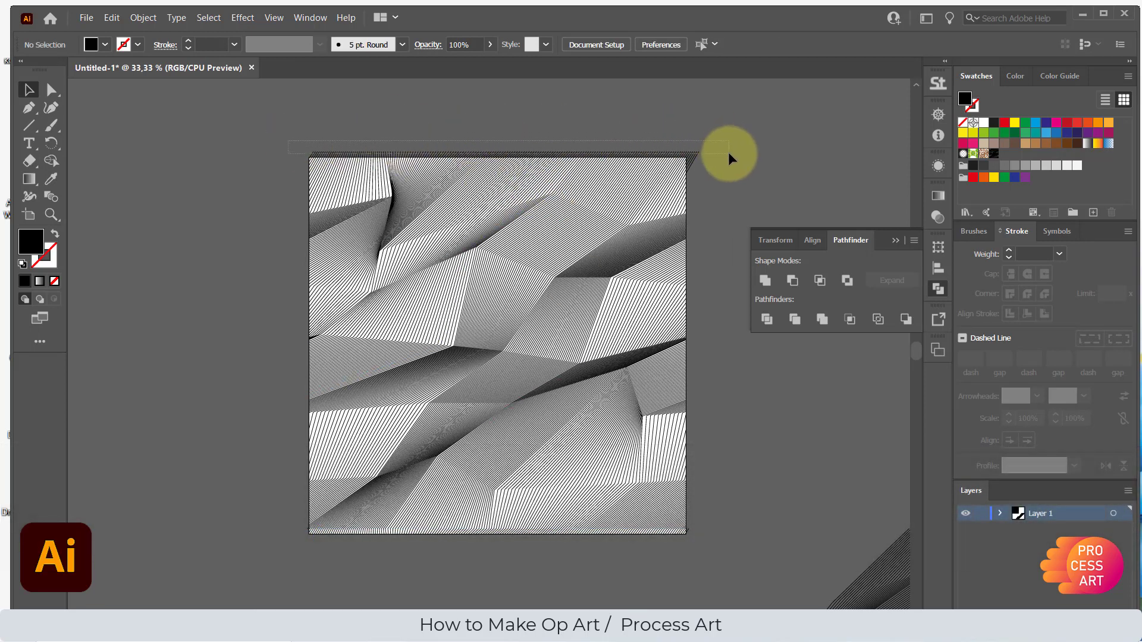
left_click_drag(729, 156, 729, 156)
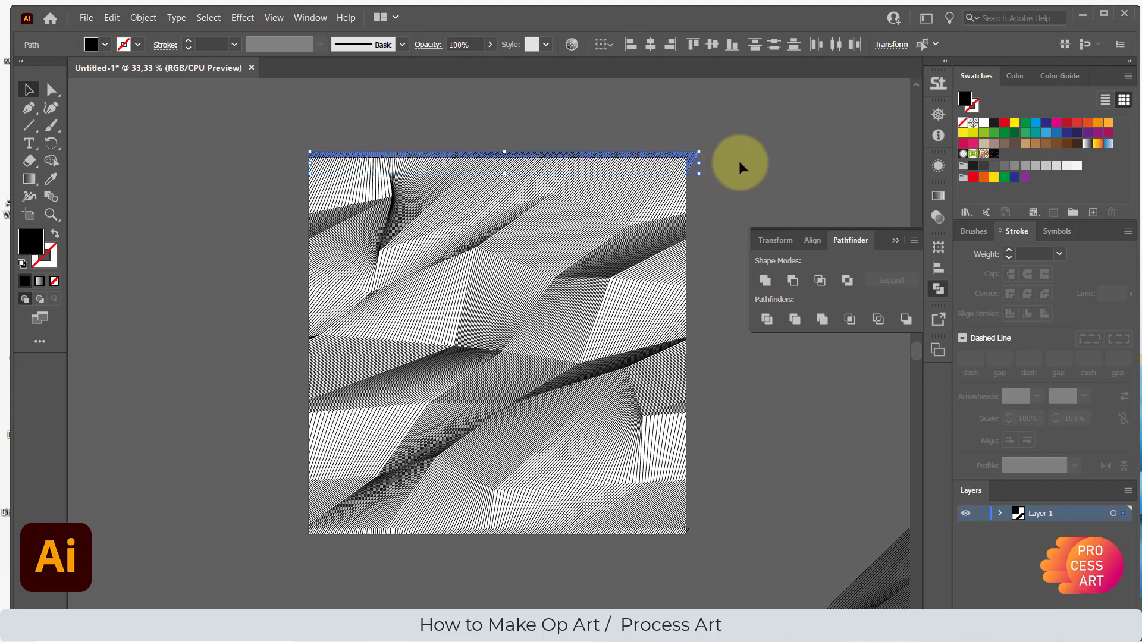
key("BackSpace")
Select and delete the remaining stray lines far below and to the right of the artboard
key("space")
left_click_drag(744, 437, 506, 32)
left_click_drag(410, 210, 745, 469)
key("BackSpace")
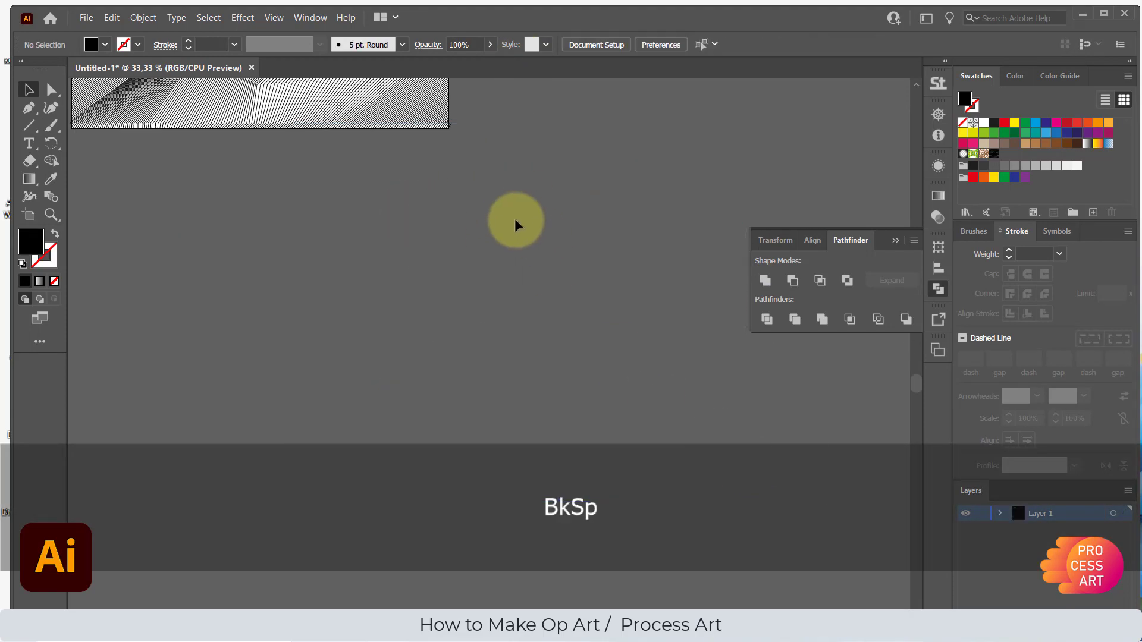
Delete the two leftover line stubs sticking out past the artboard's right edge near its lower corner
key("z")
left_click_drag(418, 97, 500, 172)
left_click_drag(362, 200, 508, 316)
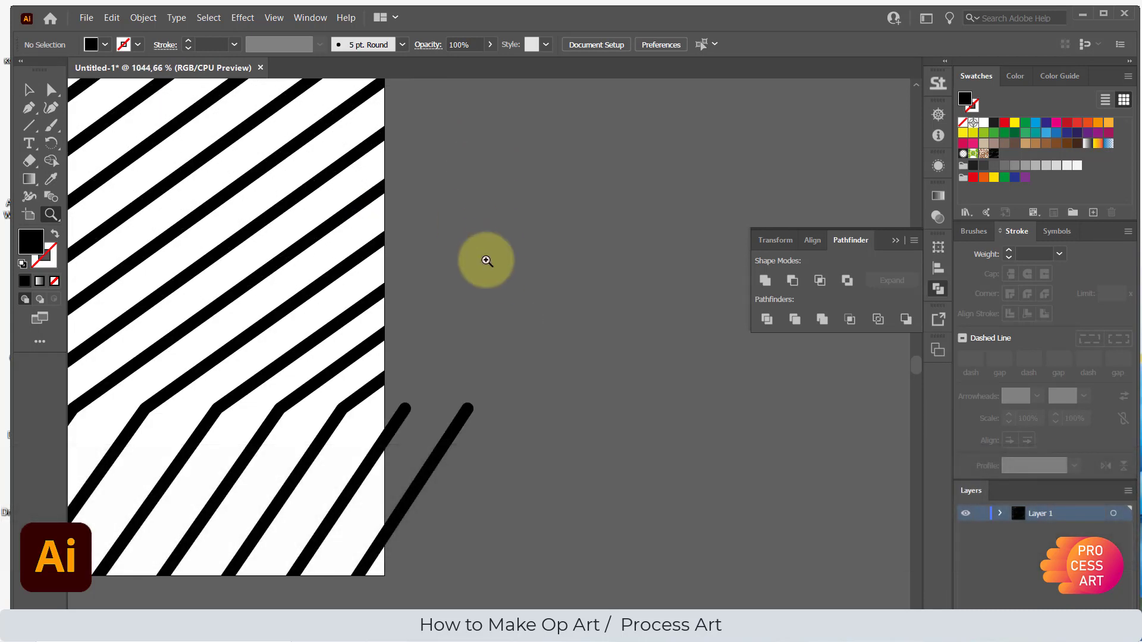
key("v")
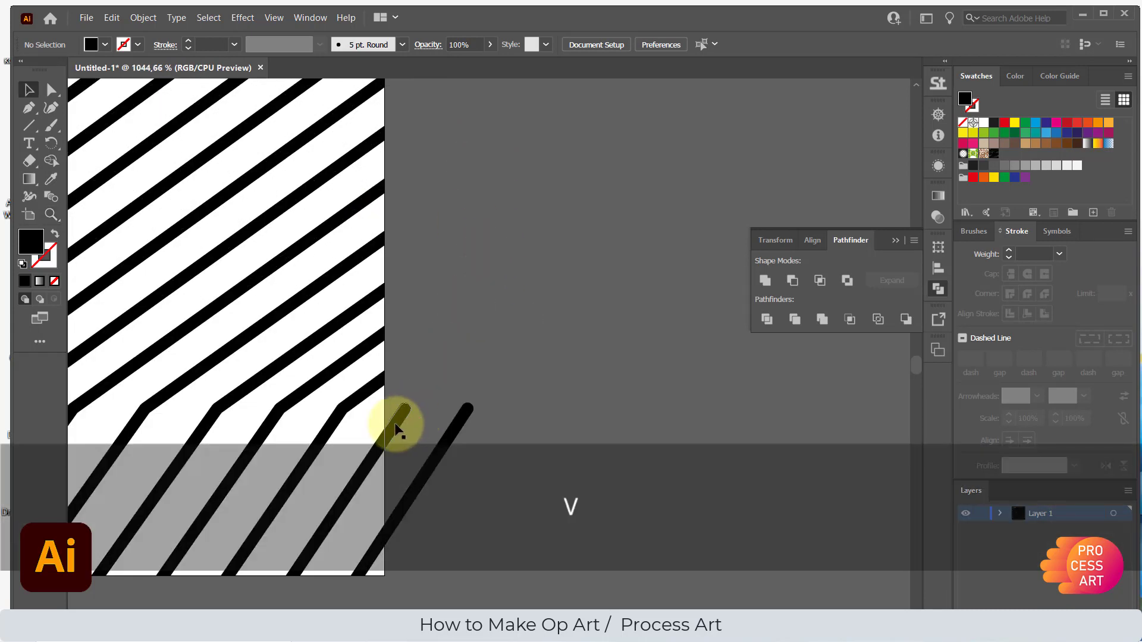
left_click_drag(439, 469, 476, 538)
key("BackSpace")
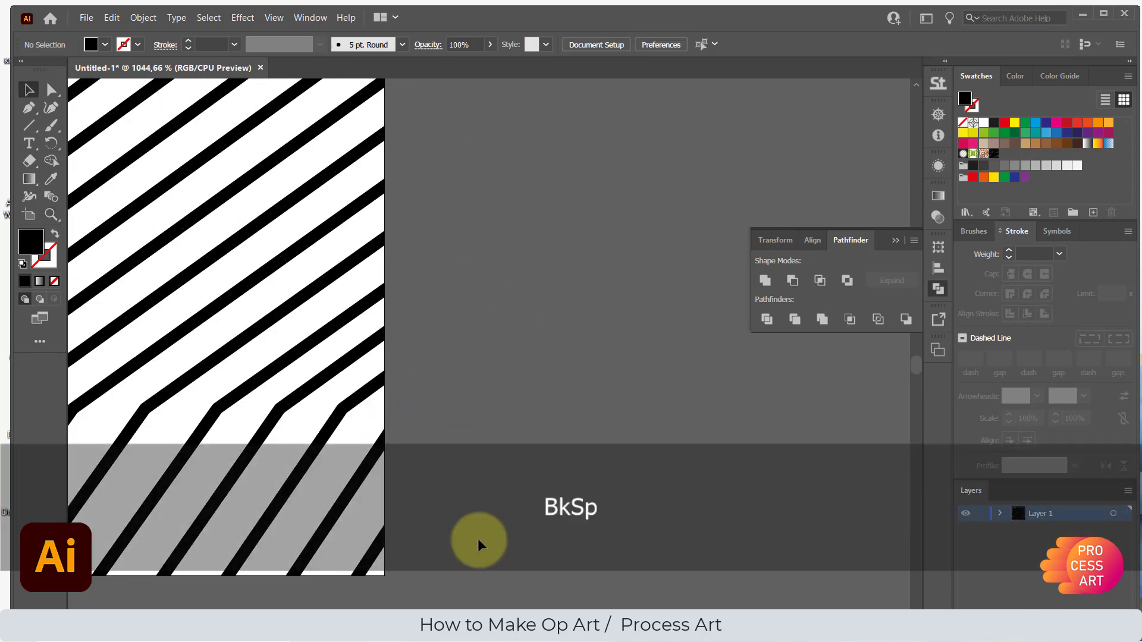
Inspect the artboard edges for leftover pieces, select all the artwork and show its transform values
key("z")
left_click(440, 303, "alt")
key("space")
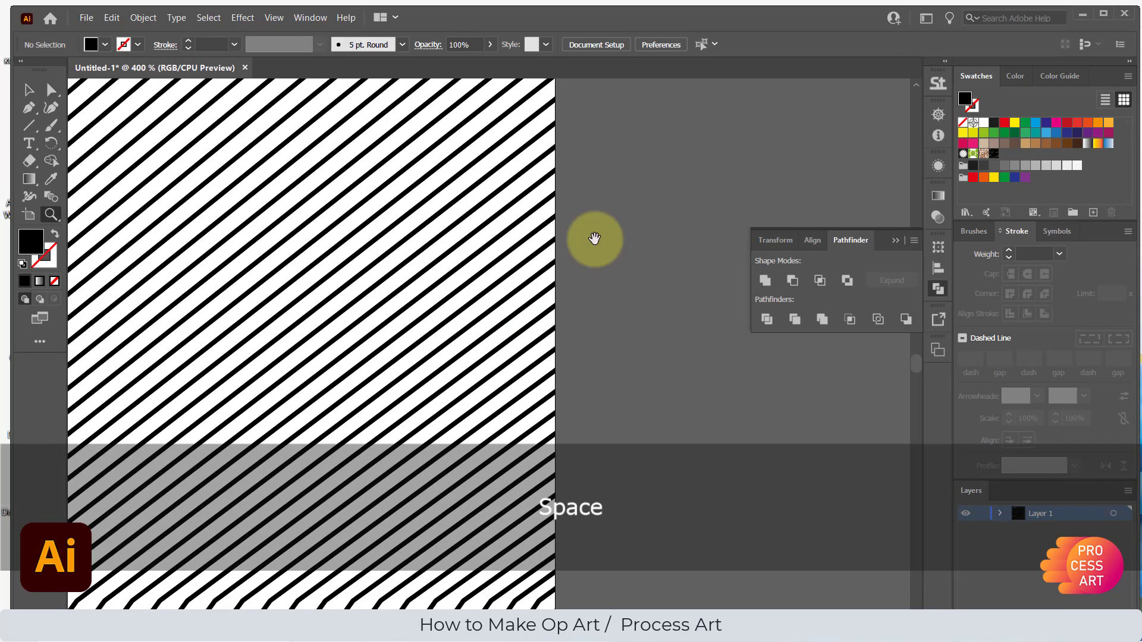
left_click_drag(594, 238, 464, 261)
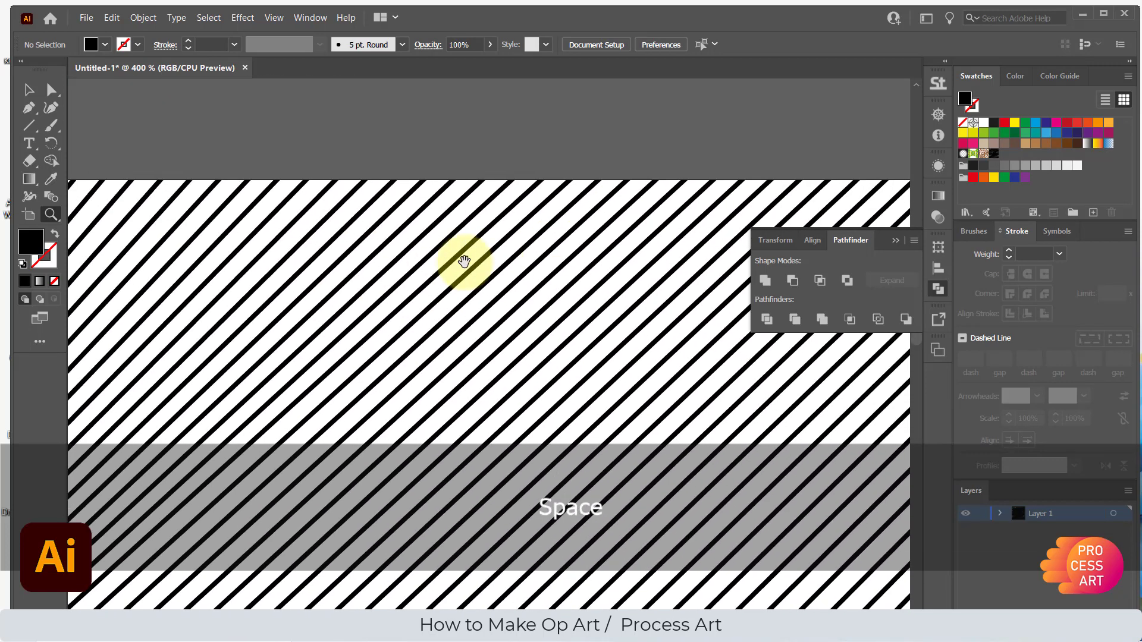
key("ctrl+a")
left_click(779, 241)
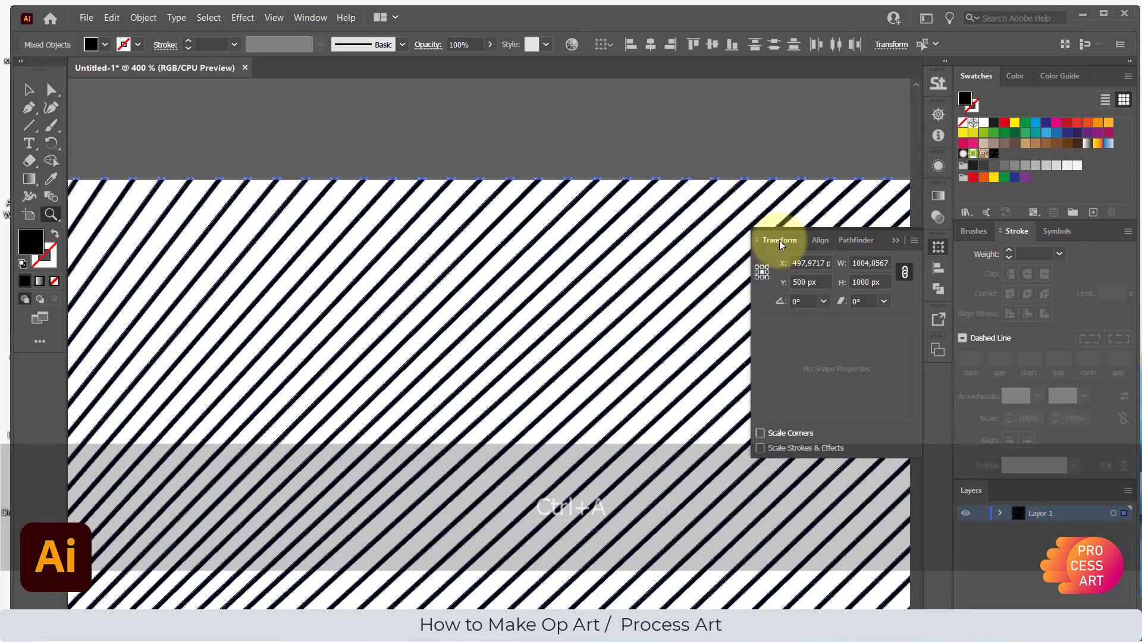
Show the artwork as outlines and inspect its edges against the artboard down to the lower right corner
key("z")
left_click(522, 293, "alt")
left_click(523, 293, "alt")
left_click(523, 293, "alt")
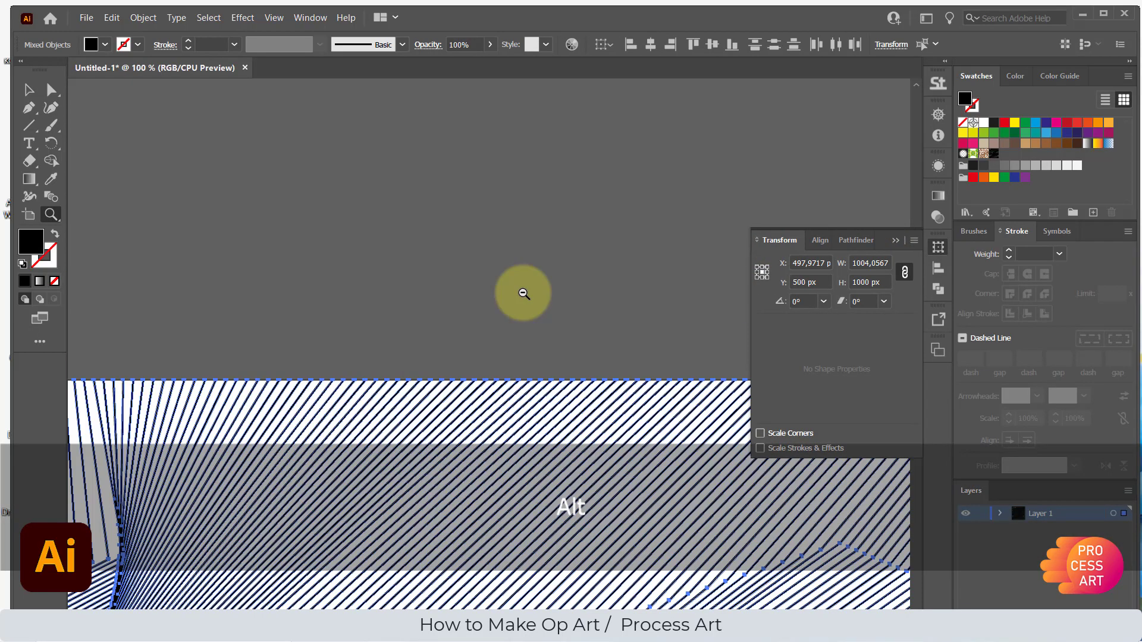
left_click_drag(367, 403, 726, 165)
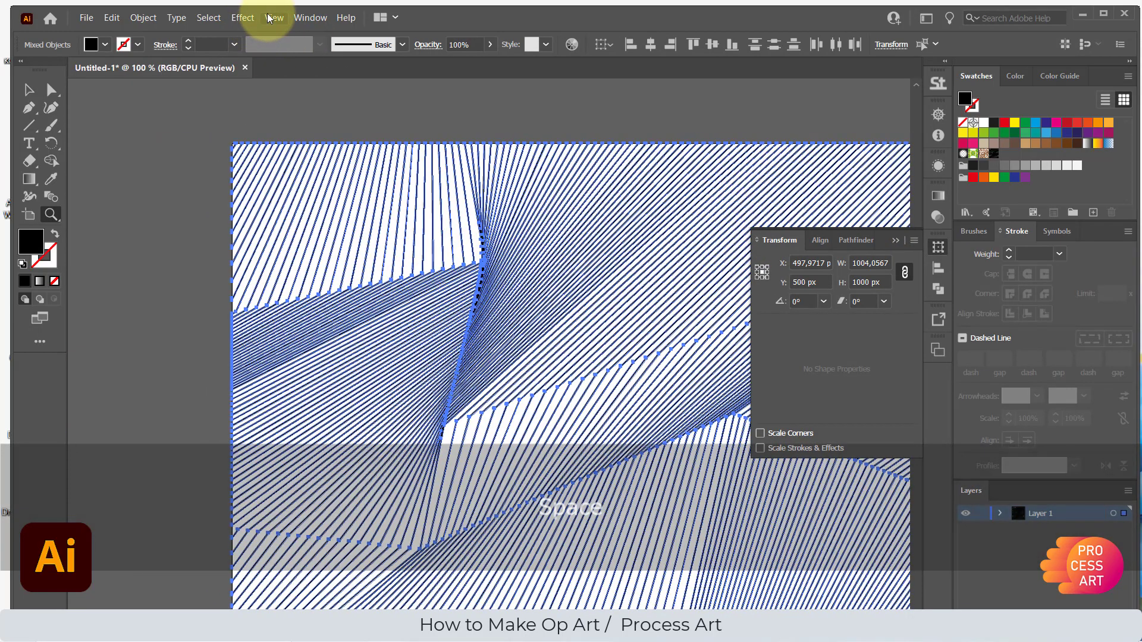
left_click(273, 17)
left_click(288, 34)
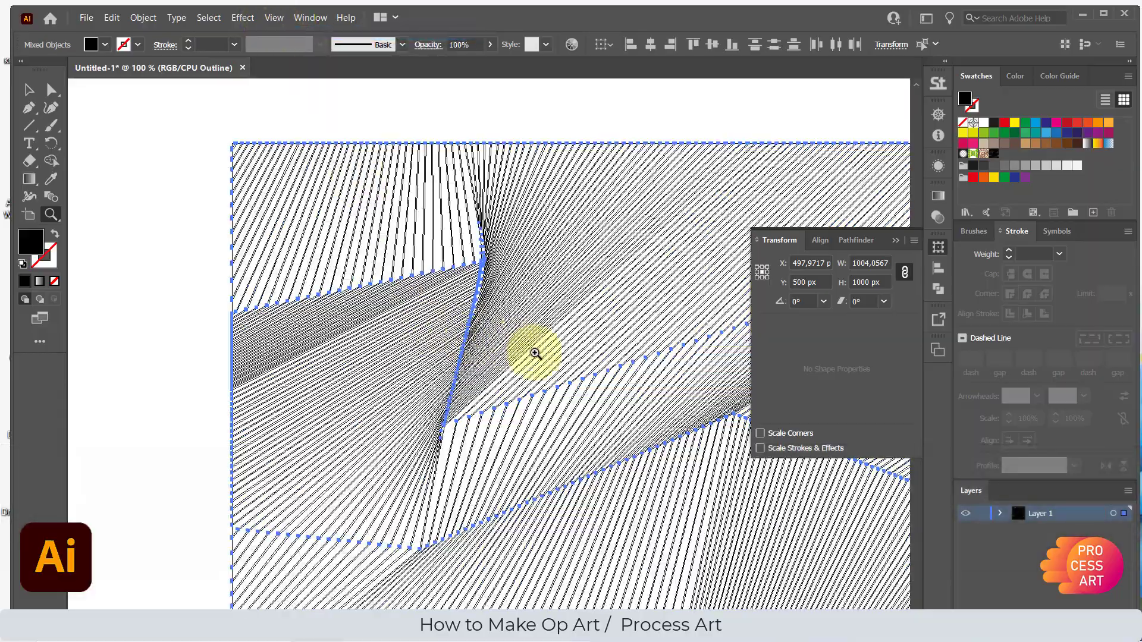
left_click_drag(563, 391, 399, 173)
left_click_drag(470, 378, 345, 128)
left_click_drag(425, 330, 134, 158)
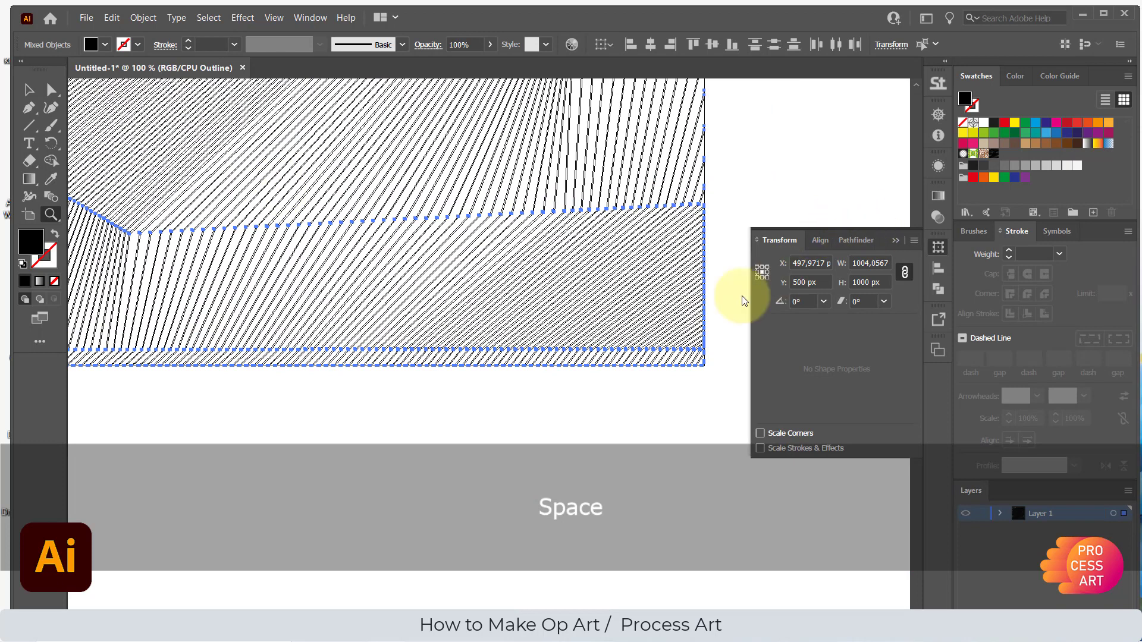
left_click_drag(650, 344, 743, 415)
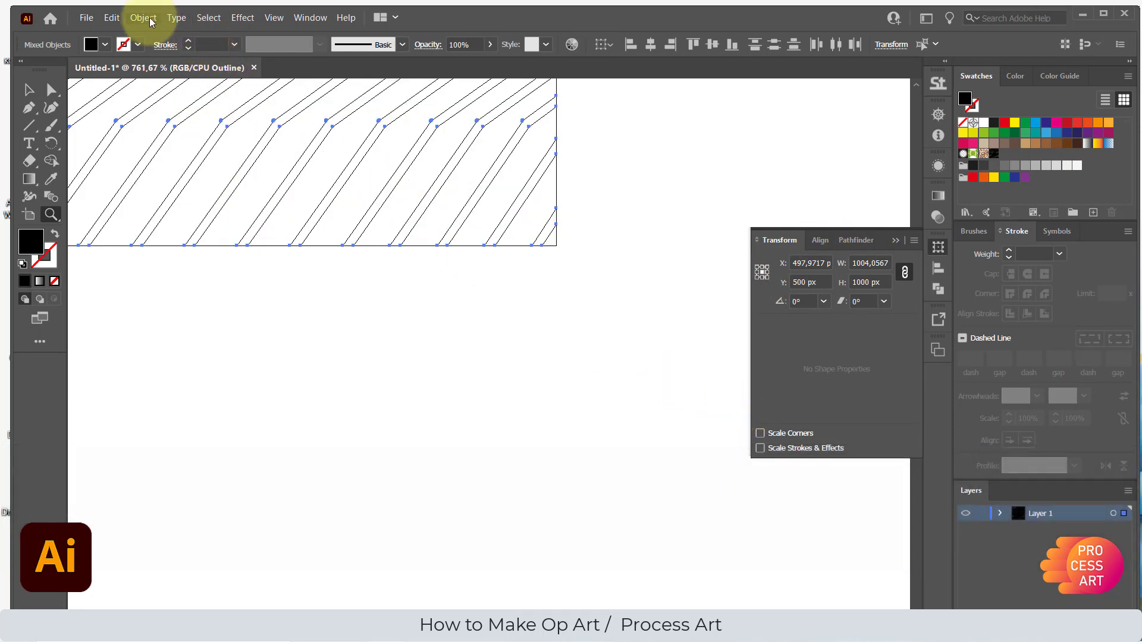
Group all the selected line artwork and turn off the constraint between its width and height
left_click(145, 17)
left_click(173, 77)
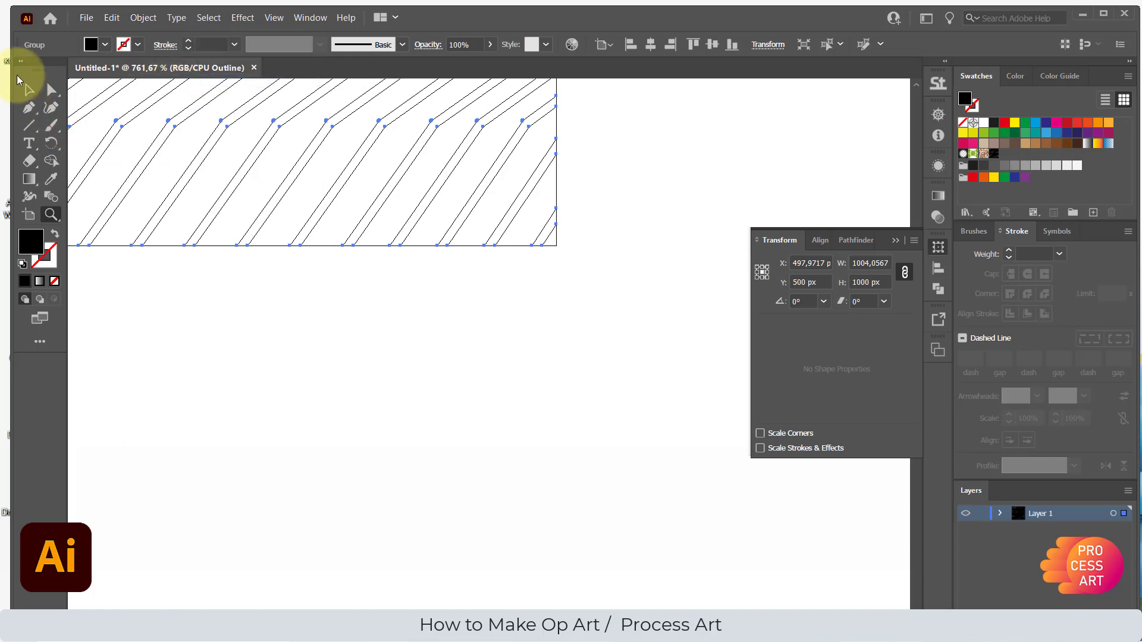
left_click(27, 89)
left_click(906, 271)
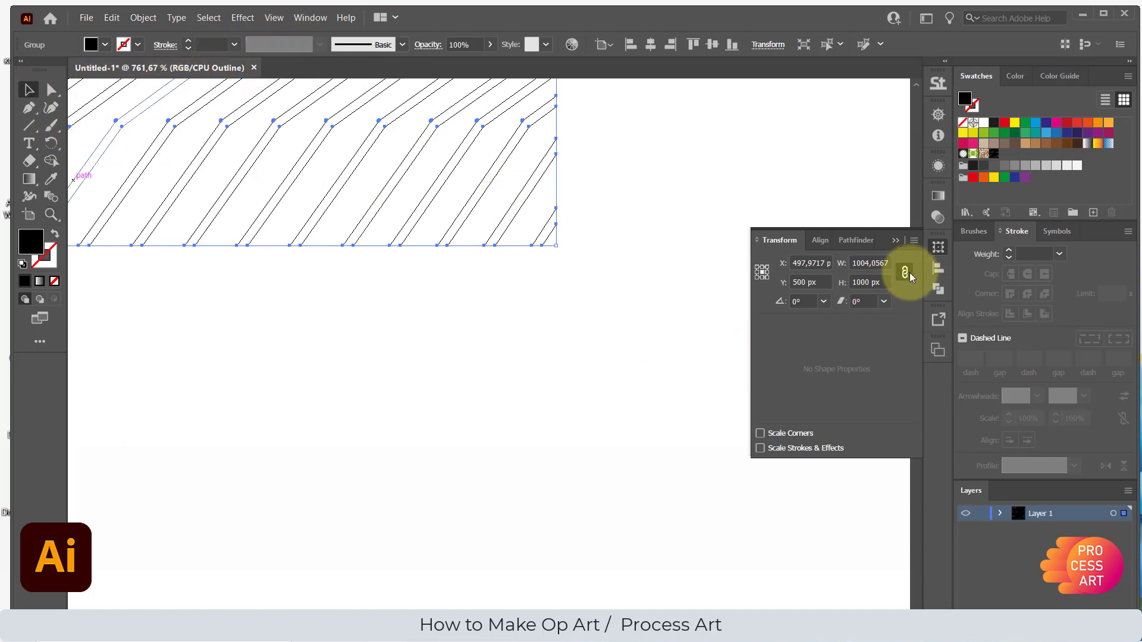
left_click(905, 271)
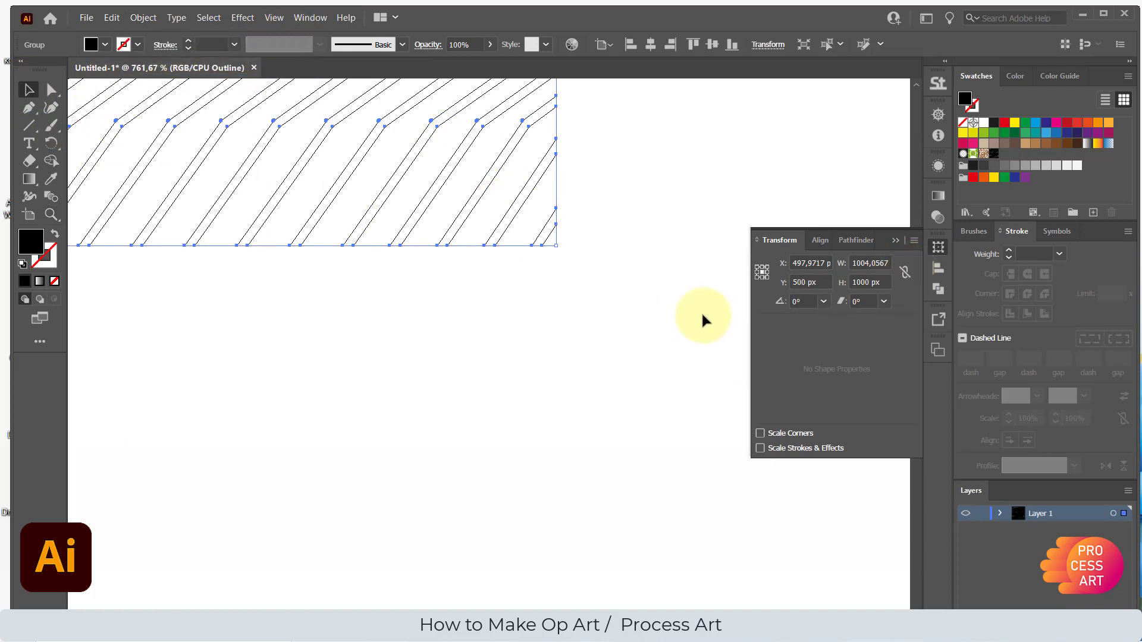
left_click(938, 249)
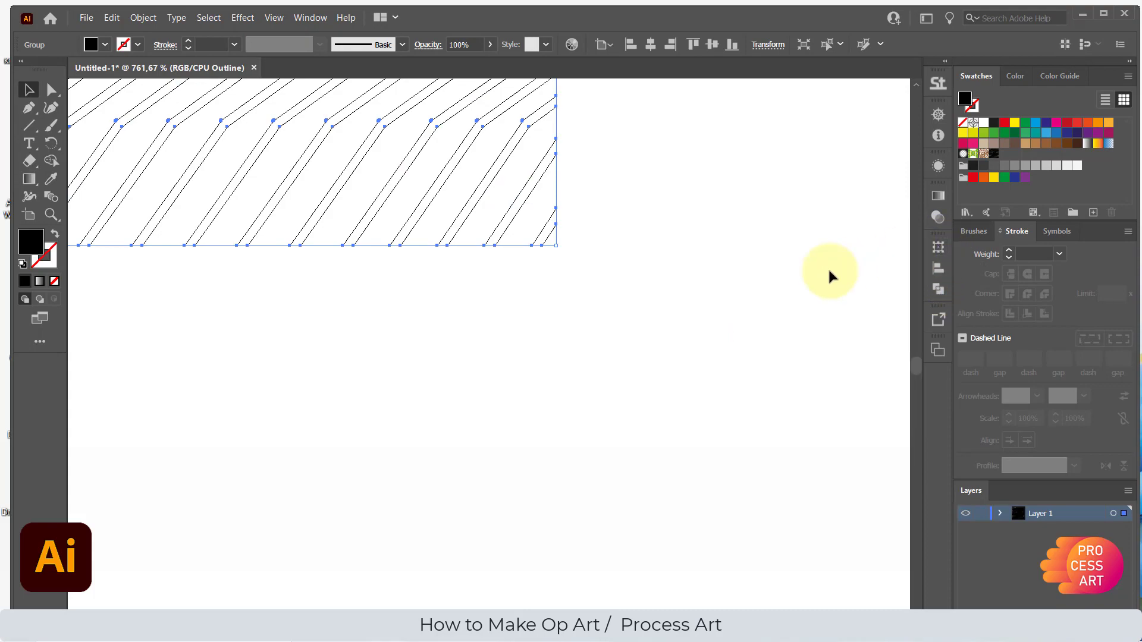
Return the whole artwork to normal preview display and deselect it
left_click(104, 613)
left_click(153, 599)
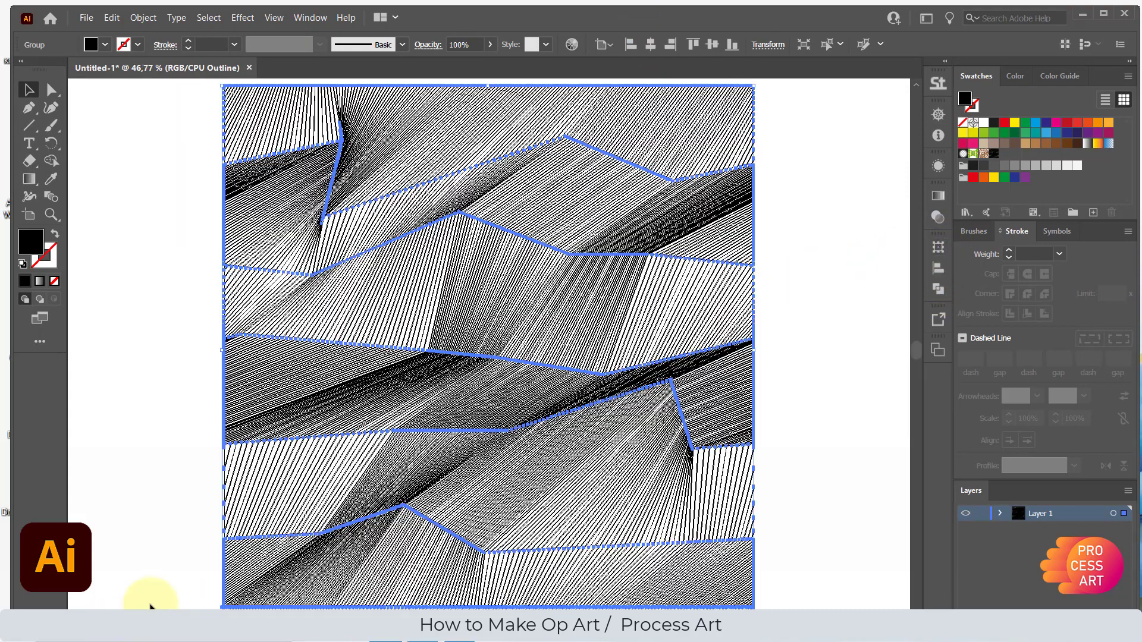
left_click(274, 18)
left_click(289, 34)
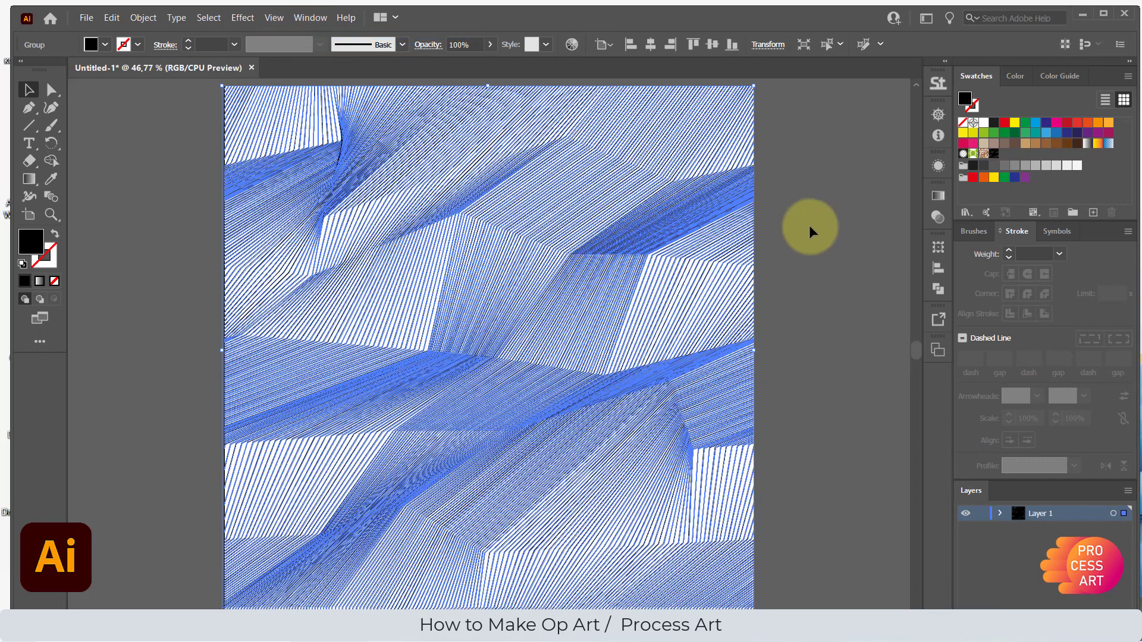
left_click(809, 224)
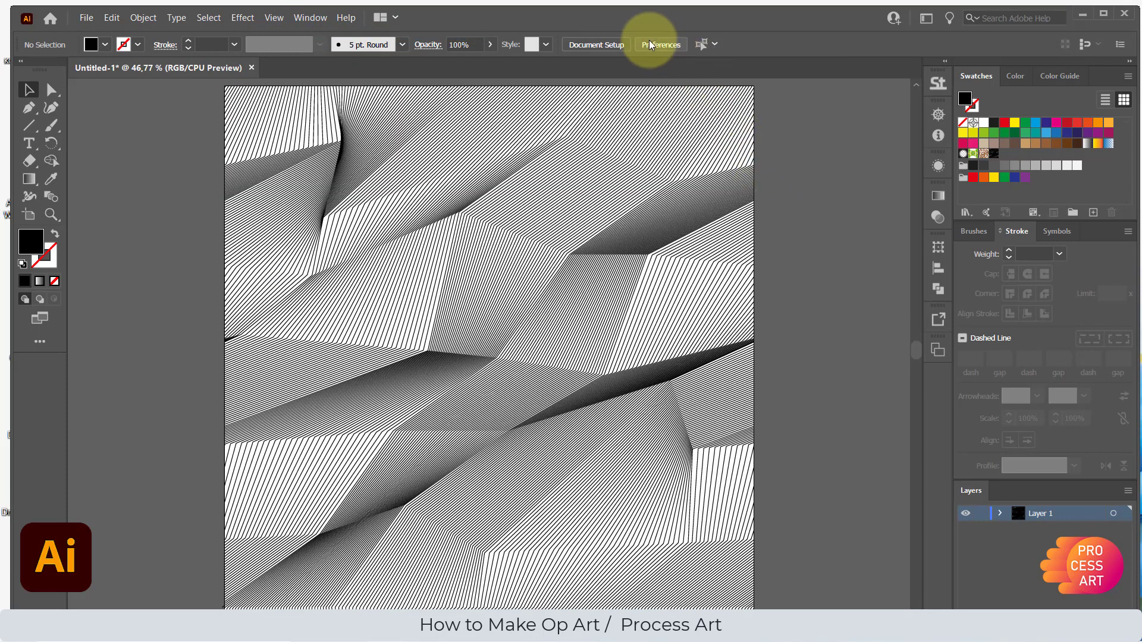
Draw a square about 572 px wide over the middle of the artwork and fill it with white
key("m")
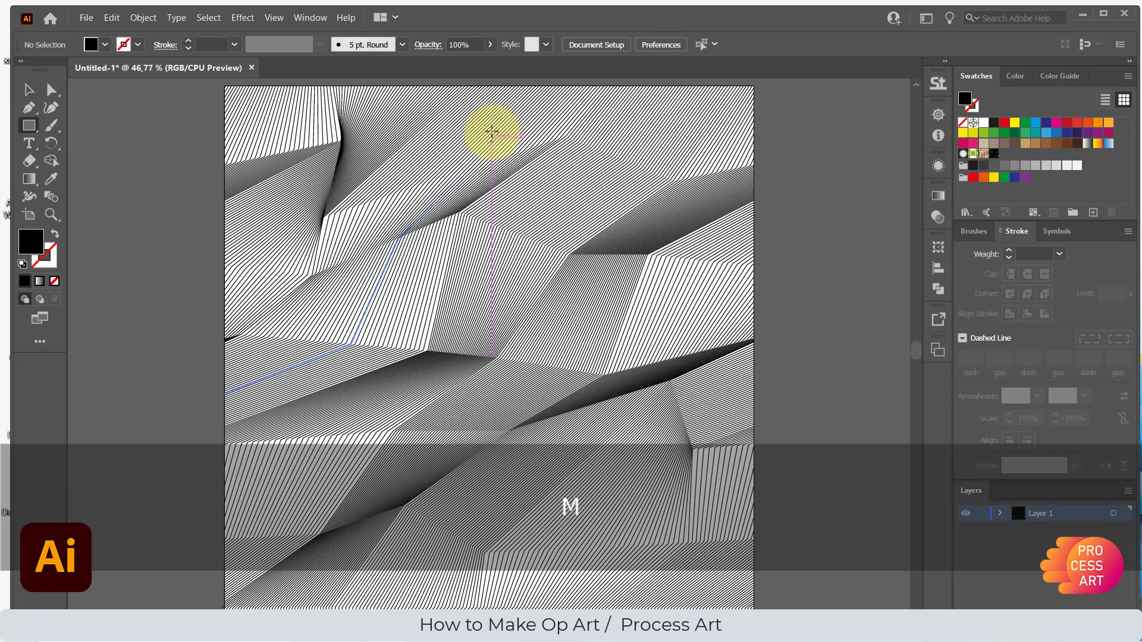
left_click_drag(332, 173, 631, 475)
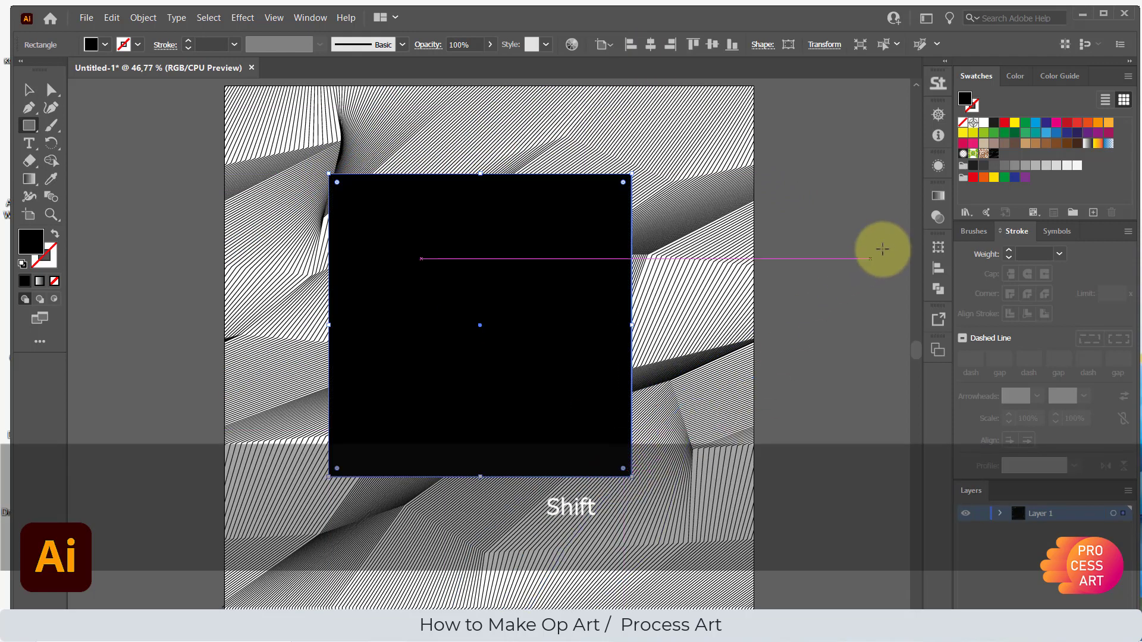
left_click(982, 123)
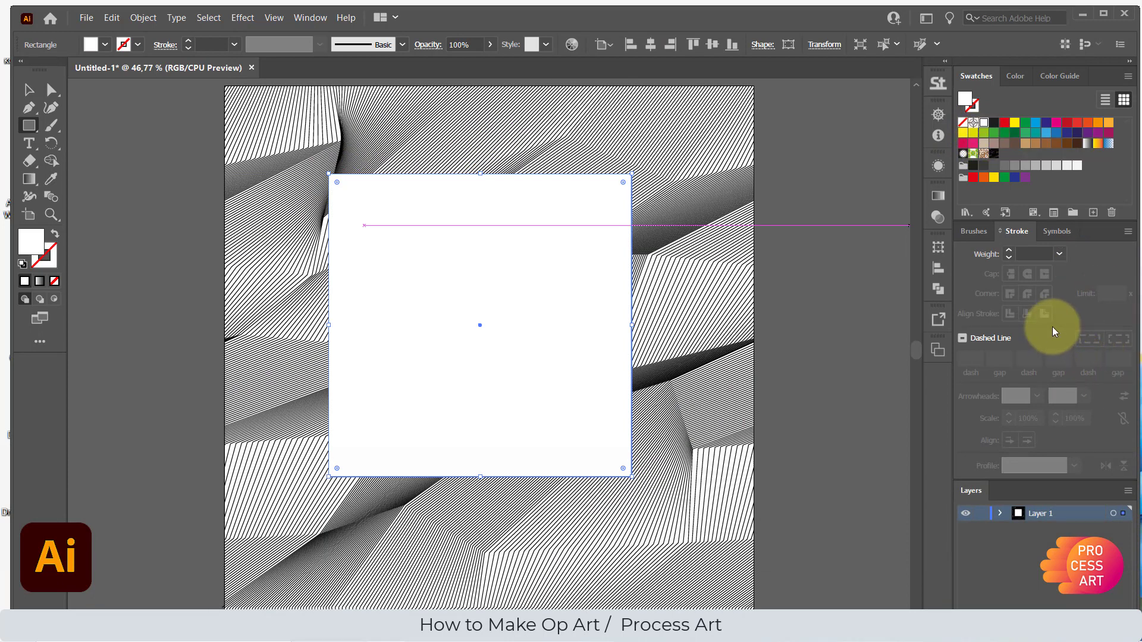
Set the white square's size to 1000 × 1000 px and centre it horizontally and vertically on the artboard
left_click(937, 247)
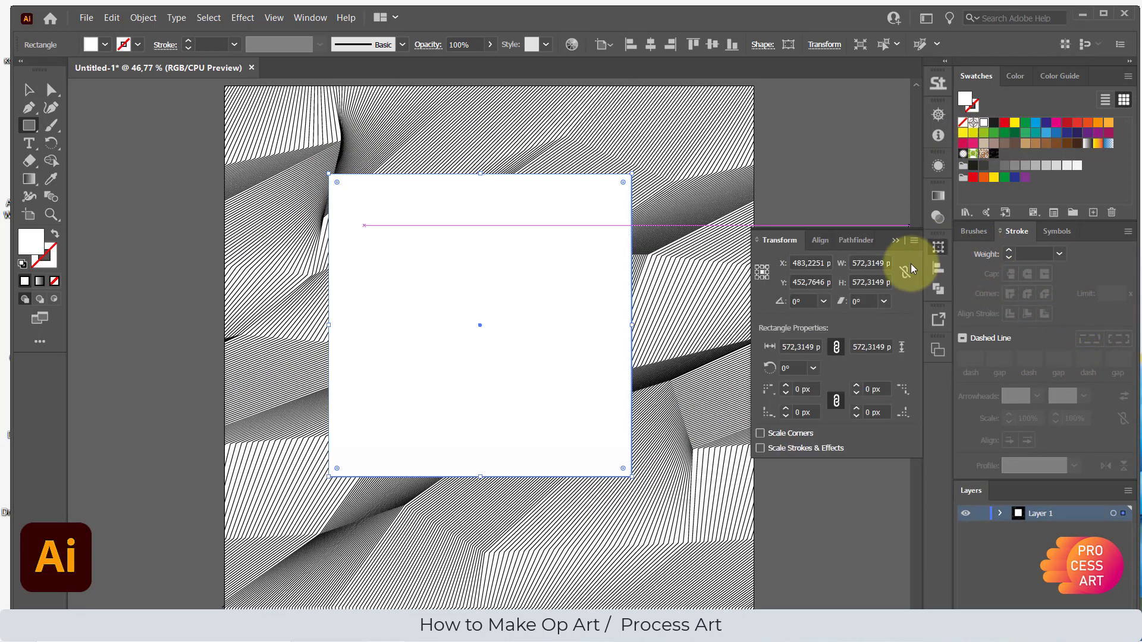
left_click(855, 262)
type("1000")
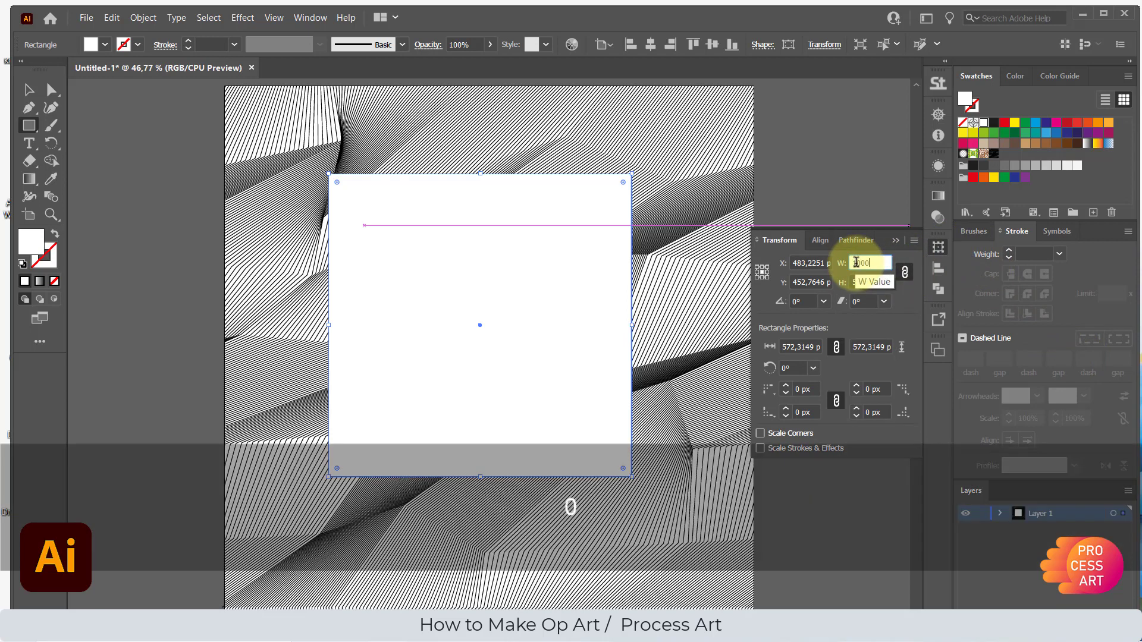
key("Return")
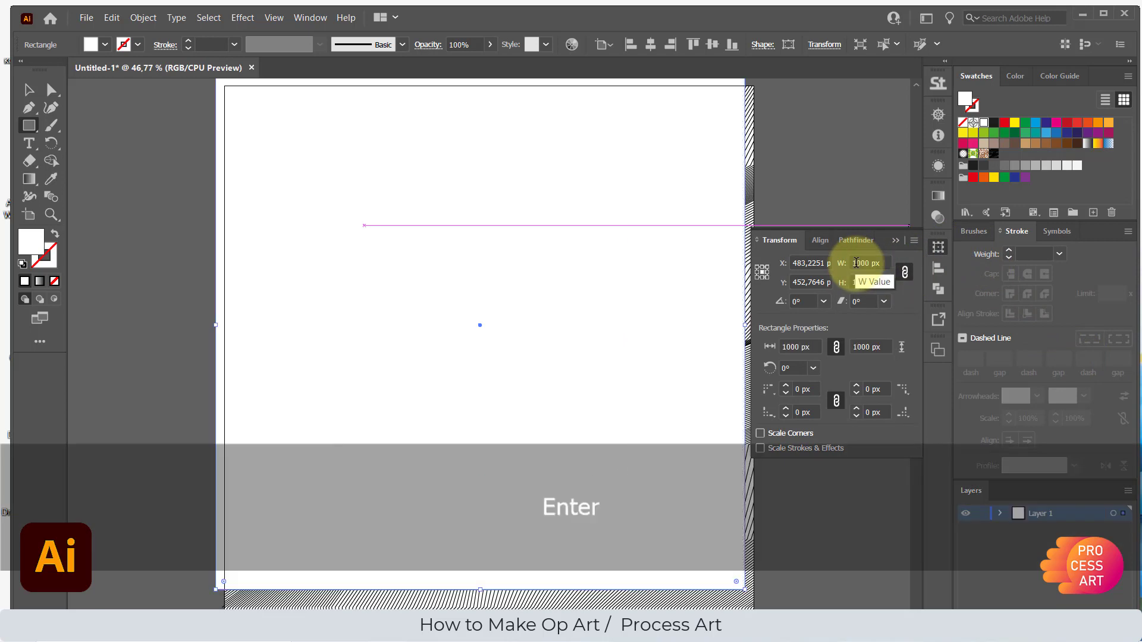
left_click(821, 241)
left_click(790, 281)
left_click(882, 280)
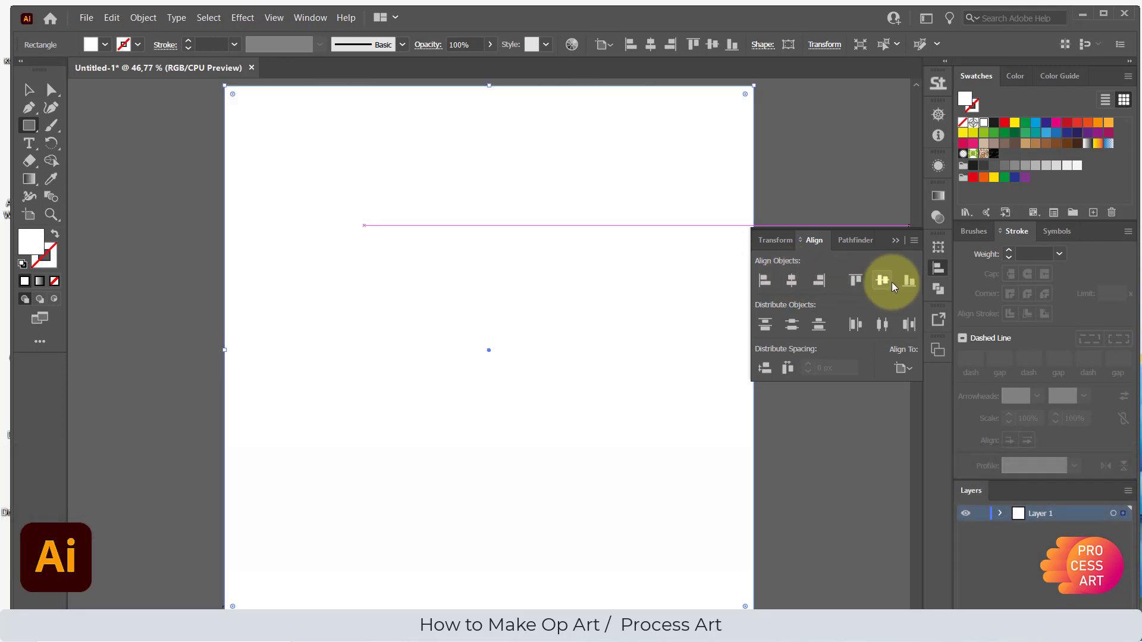
Send the white square to the back, behind the line artwork
left_click(28, 89)
right_click(330, 163)
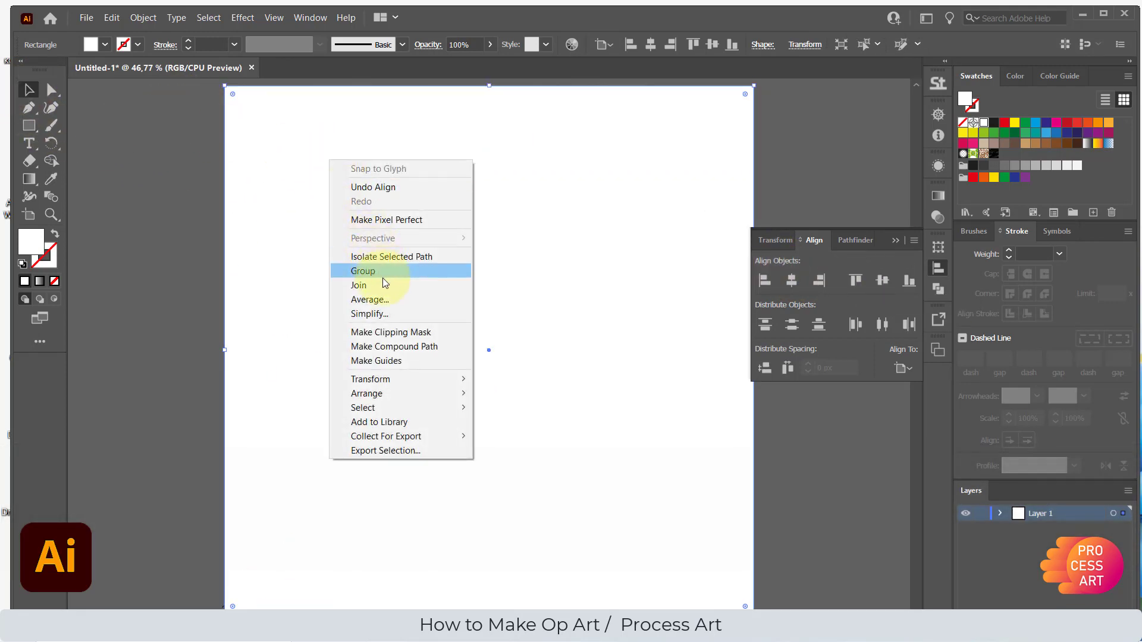
mouse_move(384, 395)
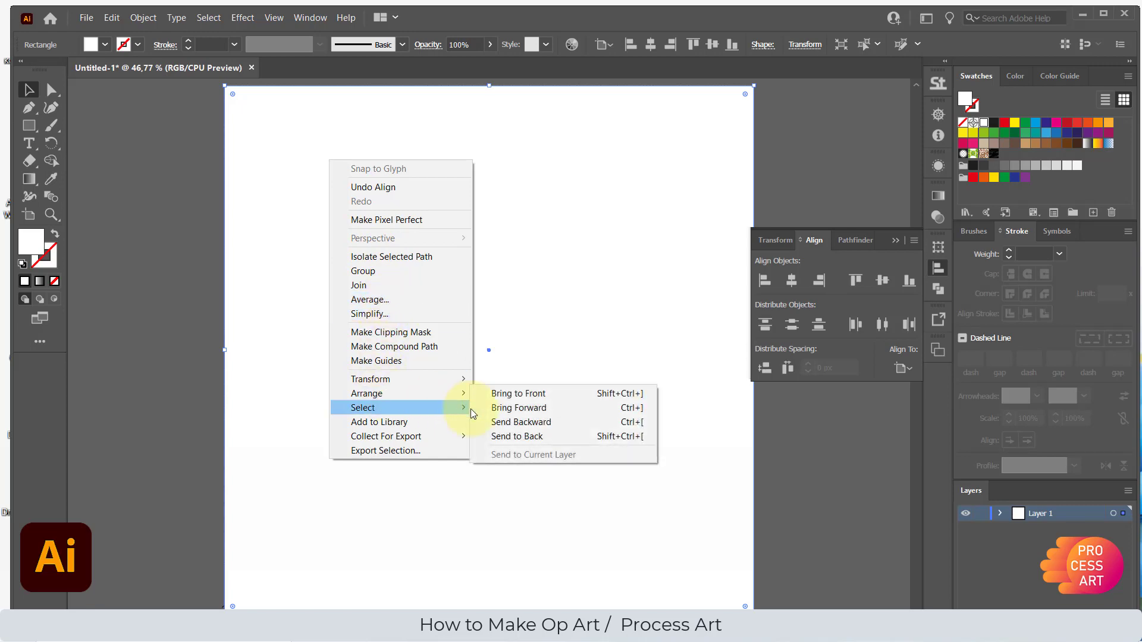
left_click(522, 437)
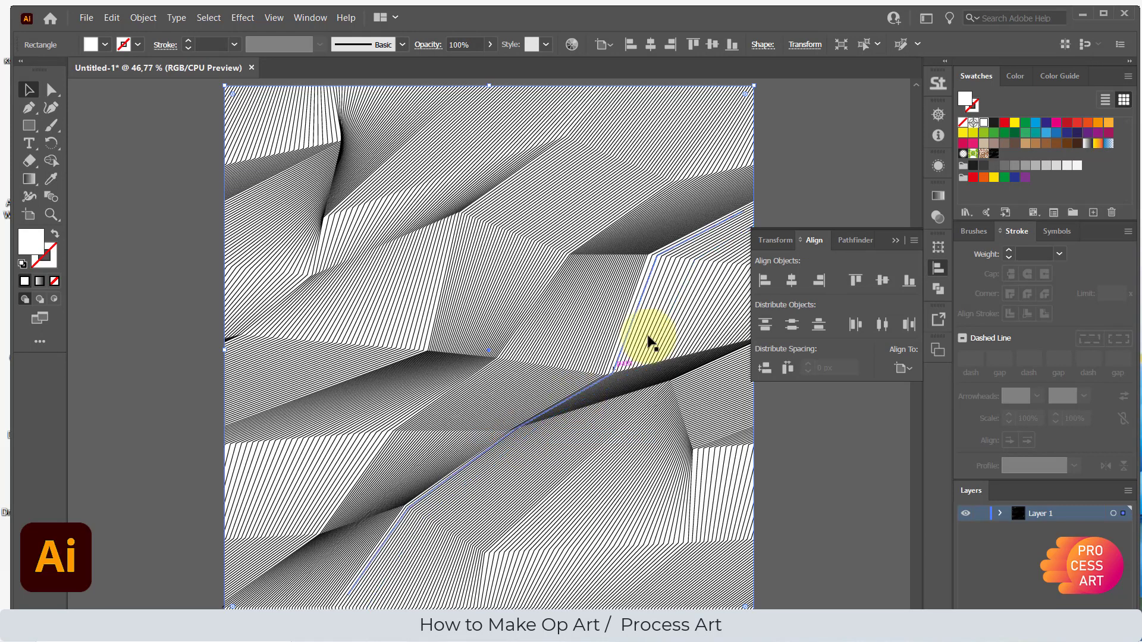
Copy the white background square and lock the original
left_click(145, 18)
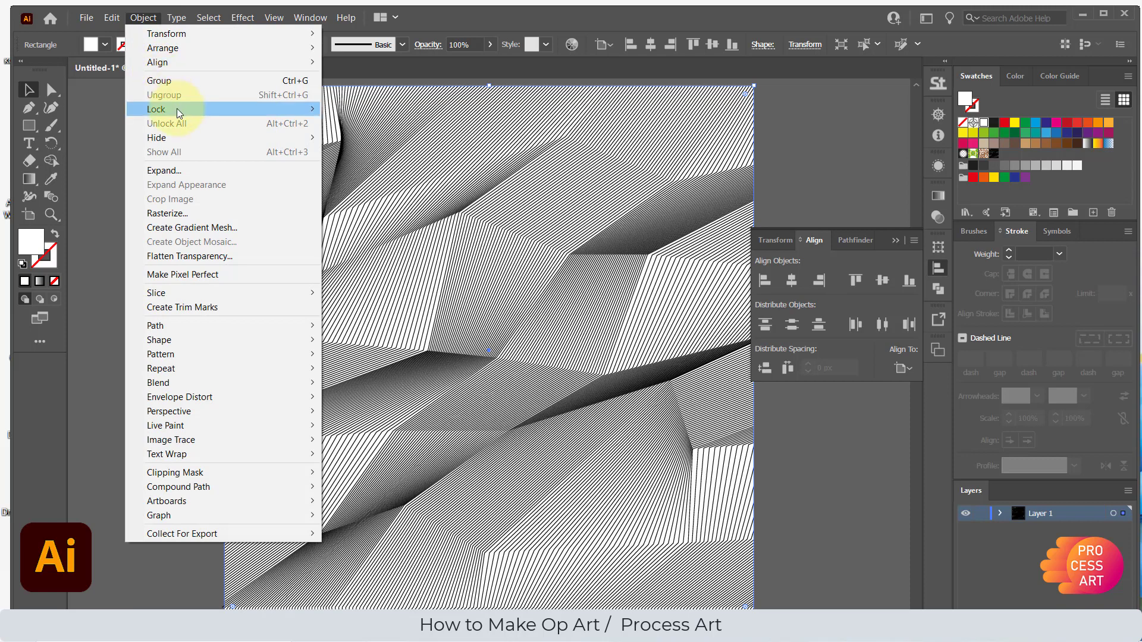
mouse_move(176, 108)
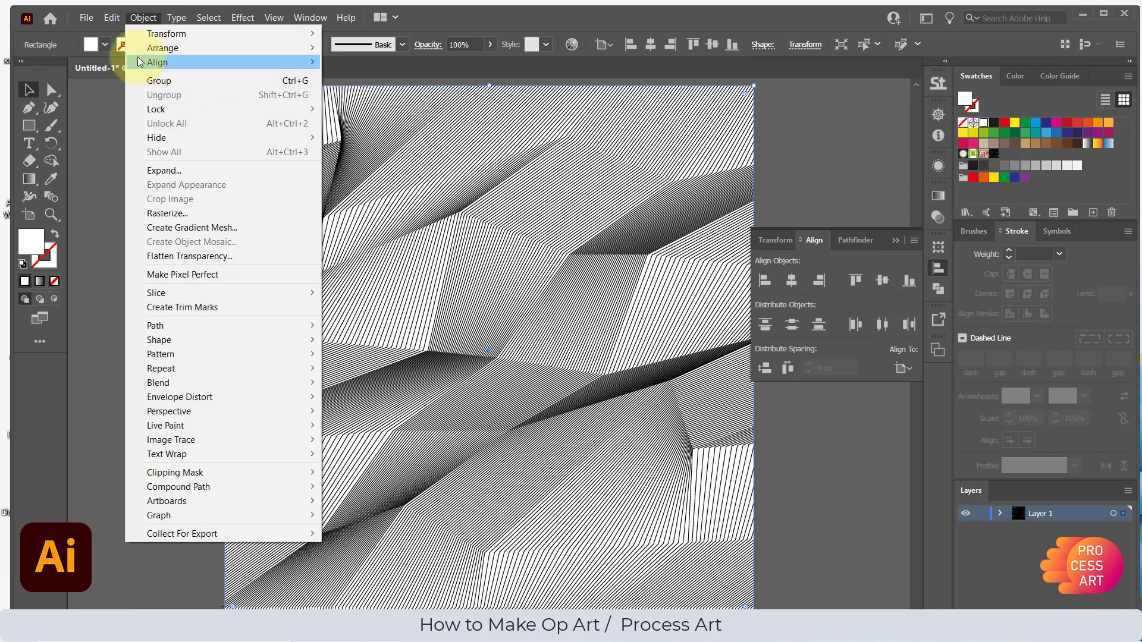
mouse_move(115, 20)
left_click(116, 80)
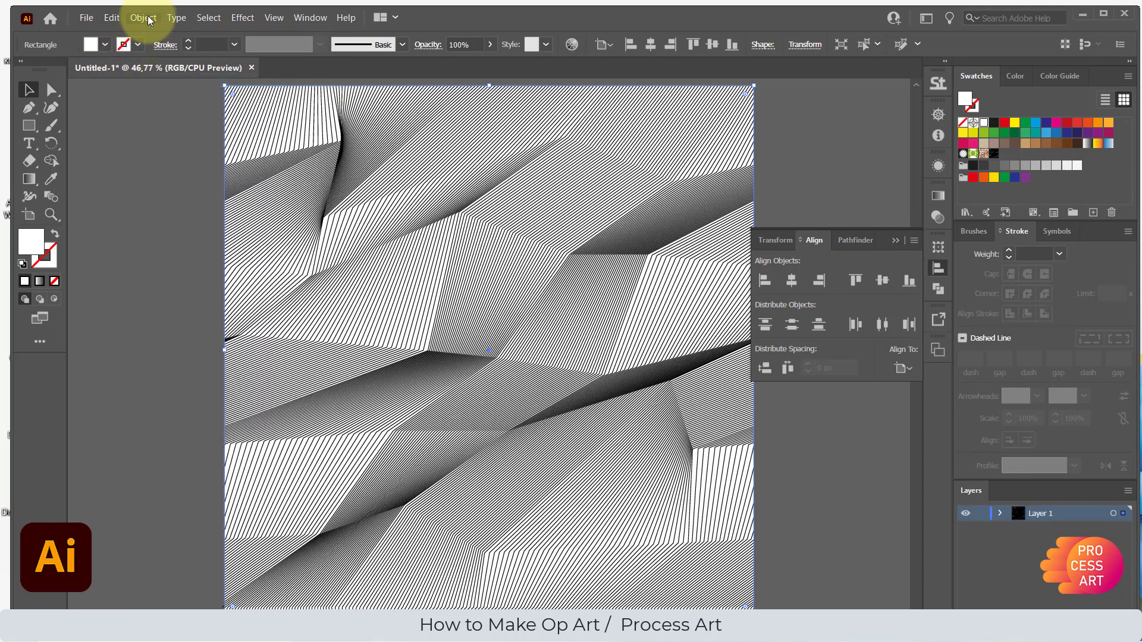
left_click(142, 17)
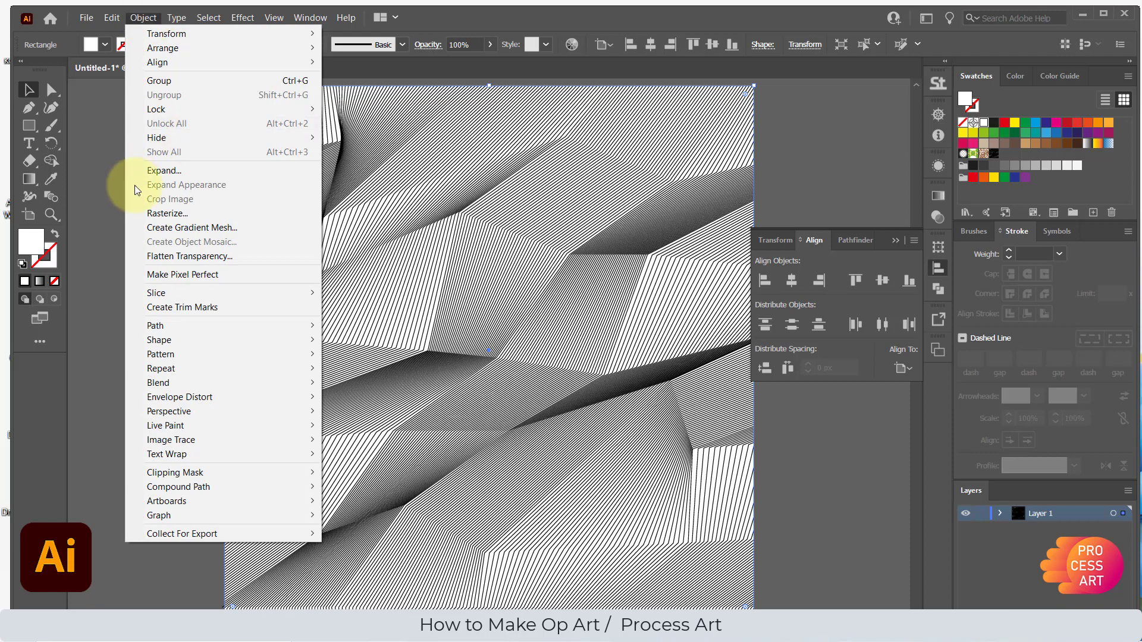
mouse_move(173, 108)
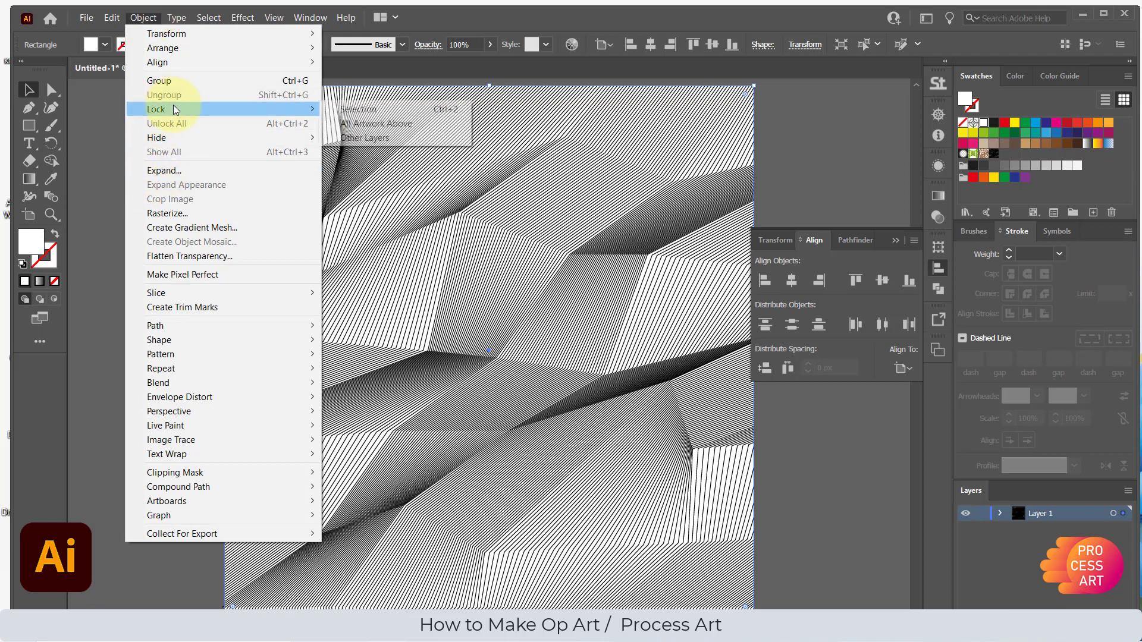
left_click(361, 108)
Paste the copied square in front of the artwork, select everything and make a clipping mask
left_click(118, 20)
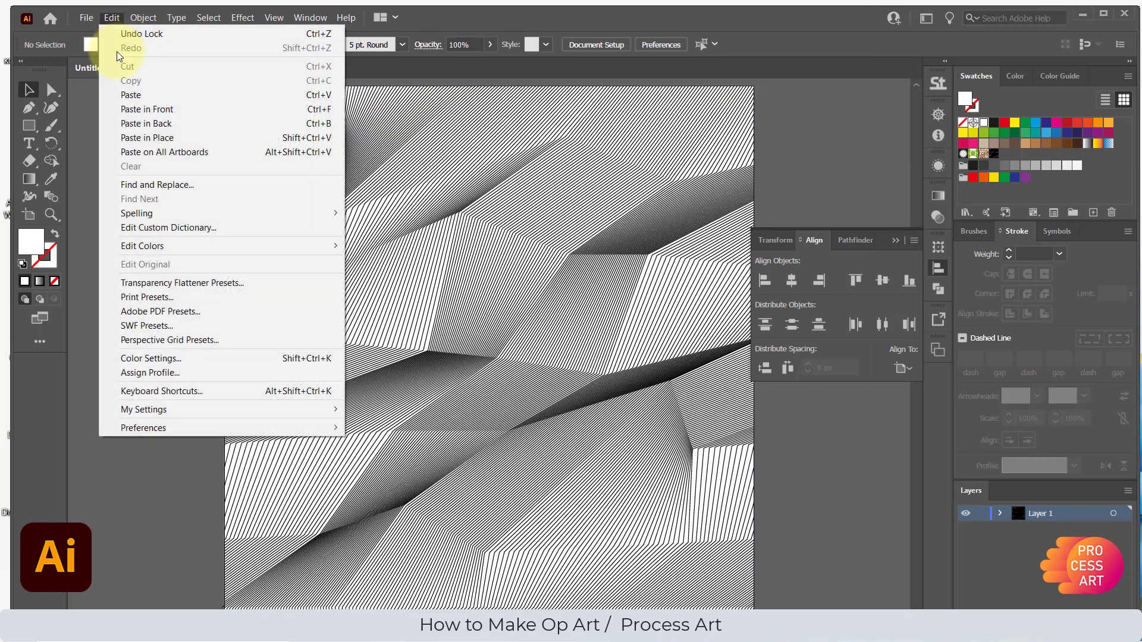
left_click(176, 110)
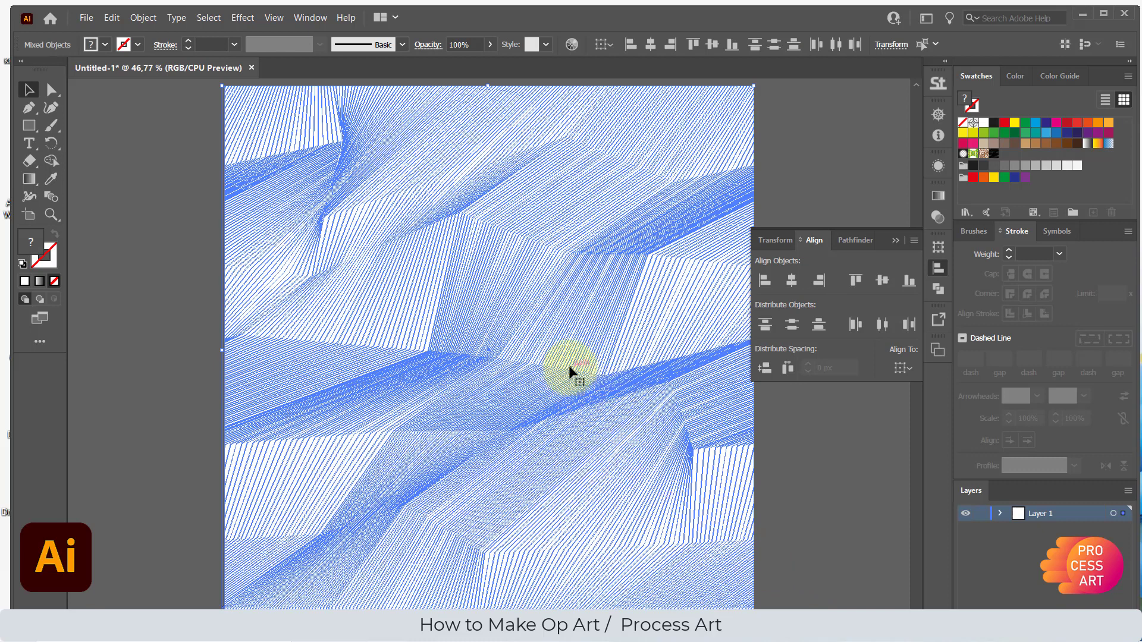
right_click(572, 370)
left_click(643, 498)
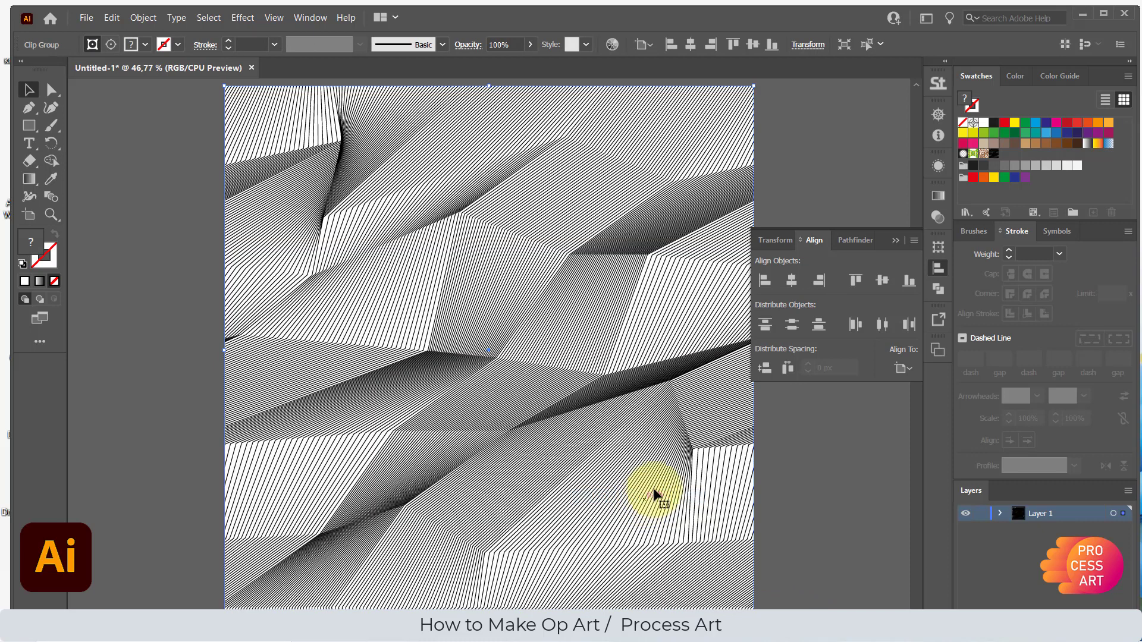
Check the clipped group's size and position values and look over the whole piece with the Selection tool active
left_click(777, 241)
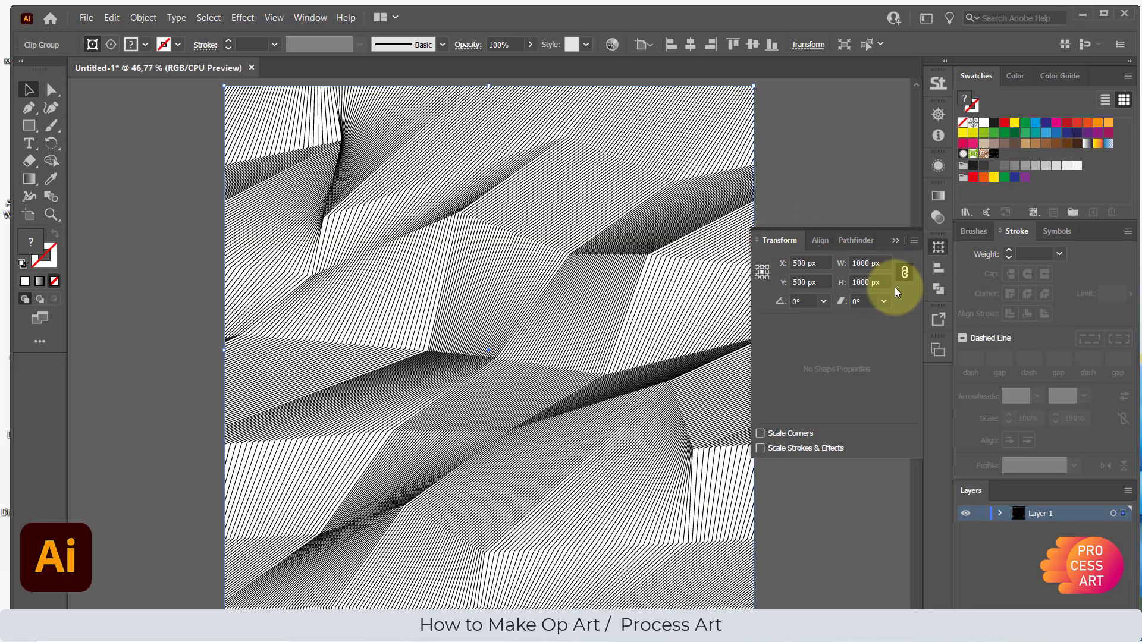
left_click(813, 240)
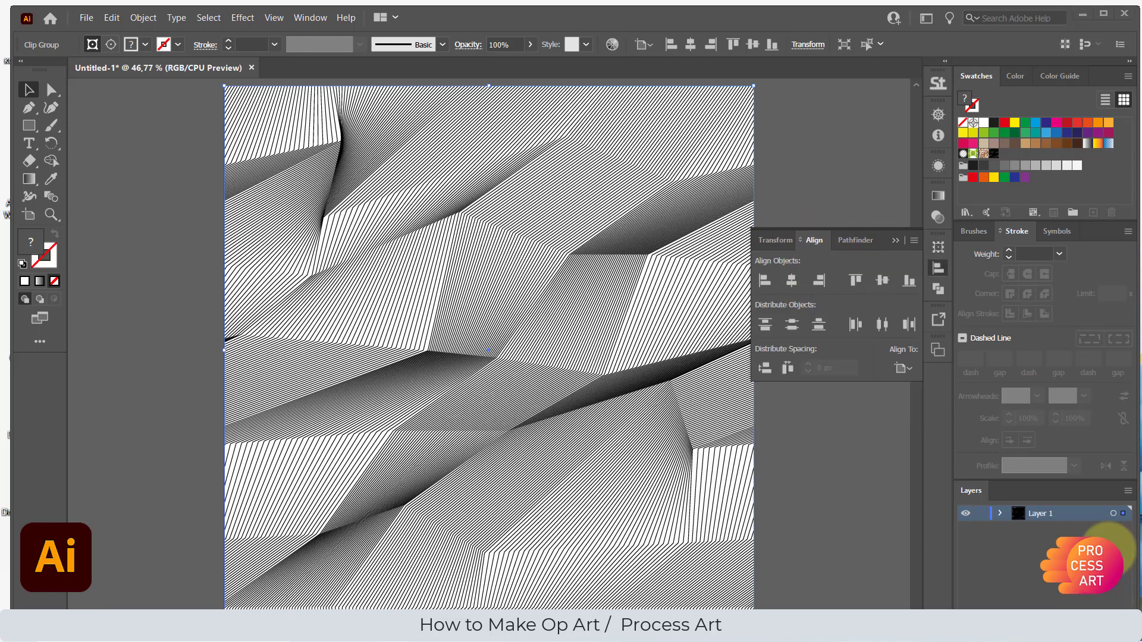
left_click(936, 266)
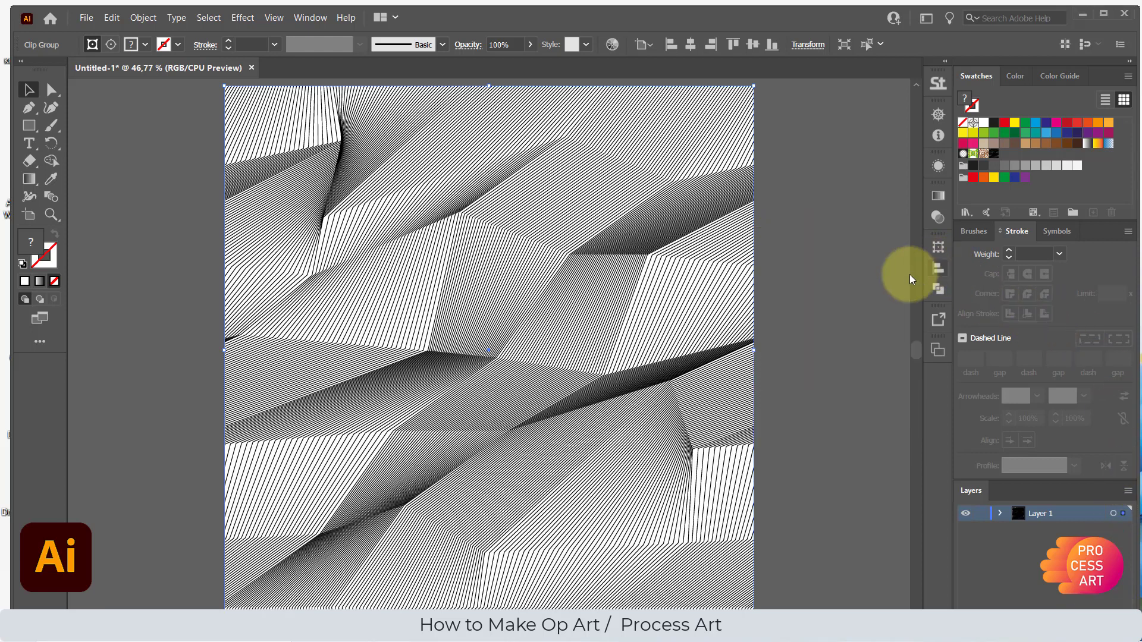
key("z")
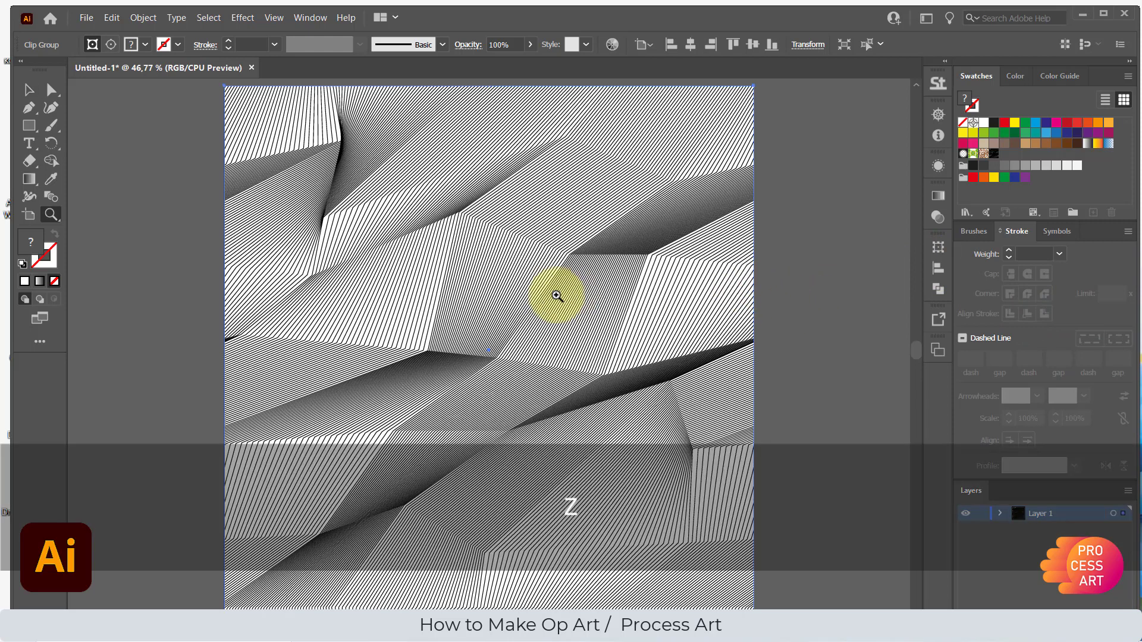
left_click(557, 296, "alt")
left_click_drag(553, 313, 469, 166)
left_click(27, 90)
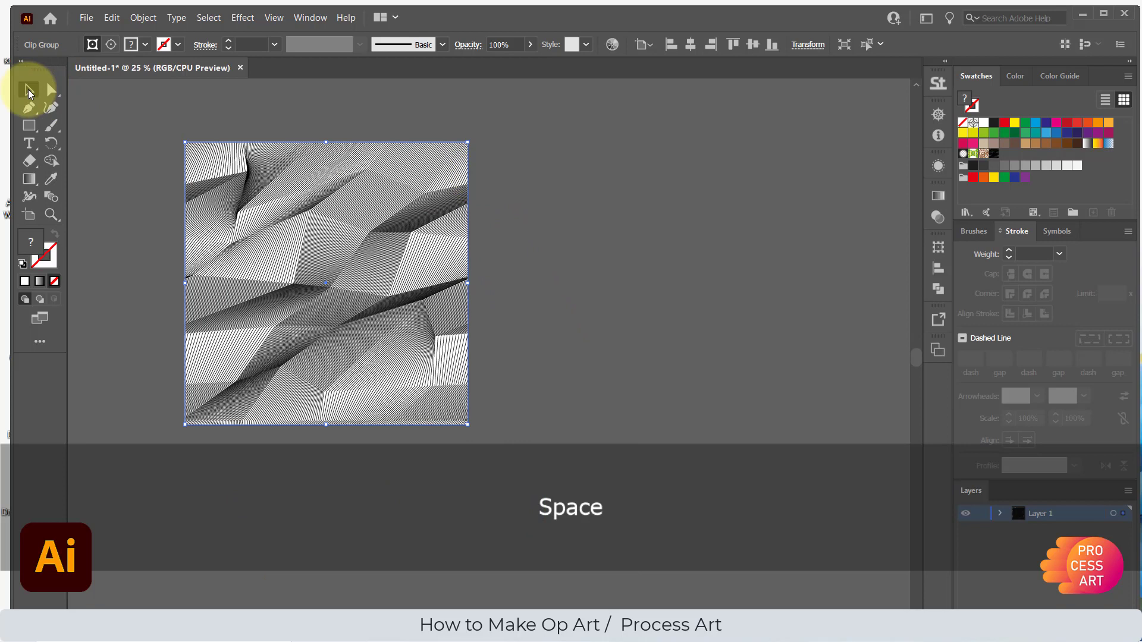
Unlock the white background square, select it together with the clipped artwork and group them
left_click(143, 17)
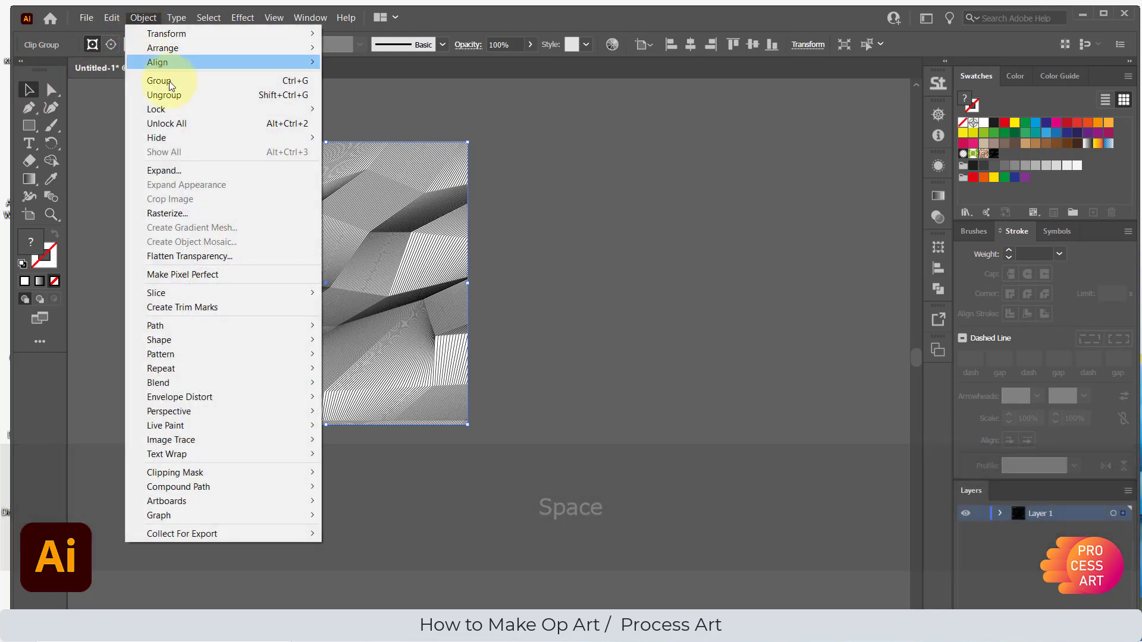
left_click(186, 123)
left_click(469, 169)
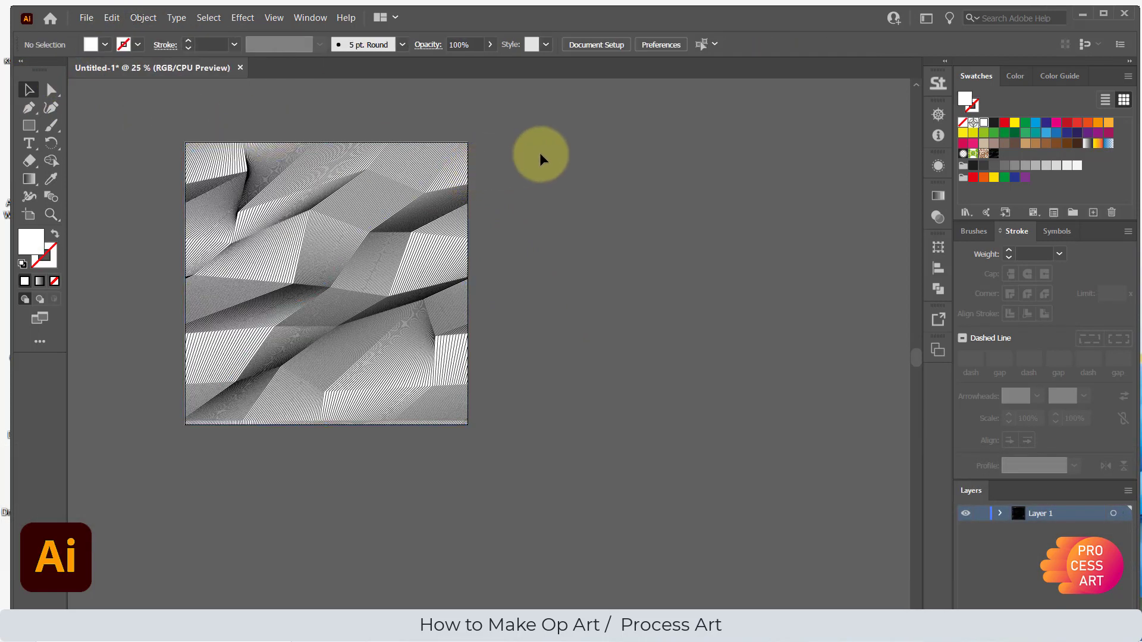
left_click(423, 216)
left_click(156, 17)
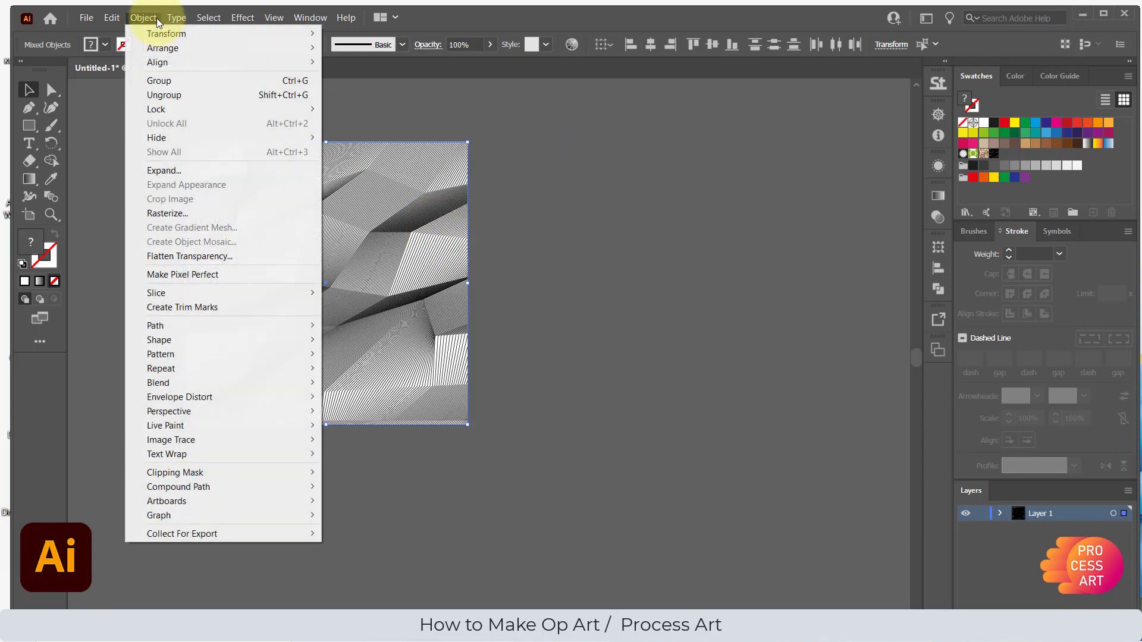
left_click(180, 85)
left_click(520, 186)
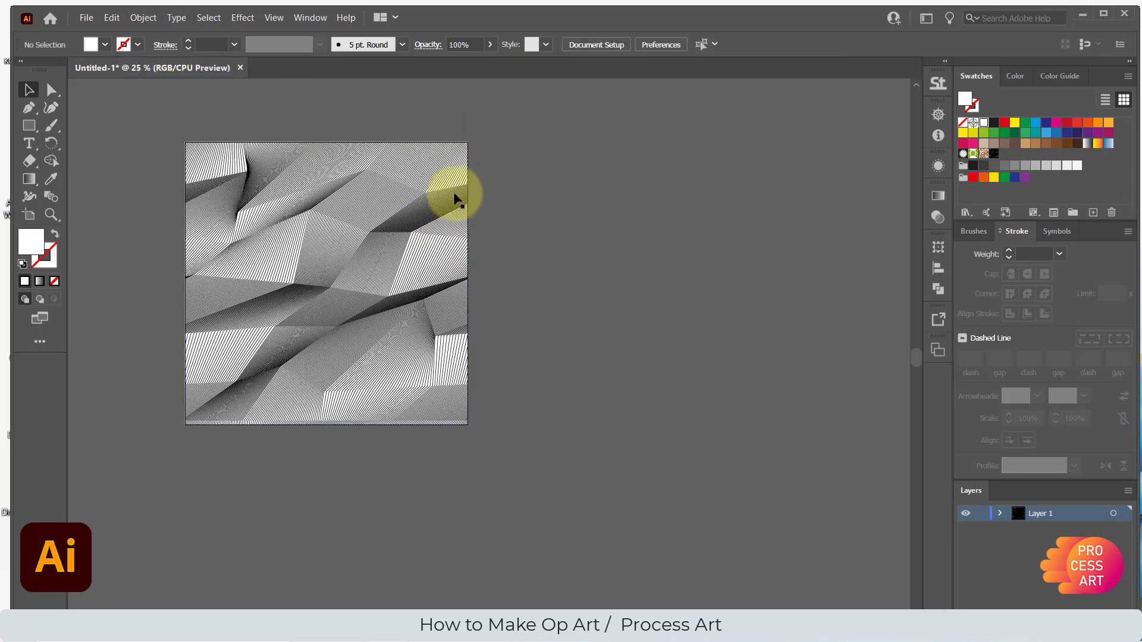
Scale the grouped tile proportionally to half its size by dividing its 1000 px width by 2
left_click(454, 197)
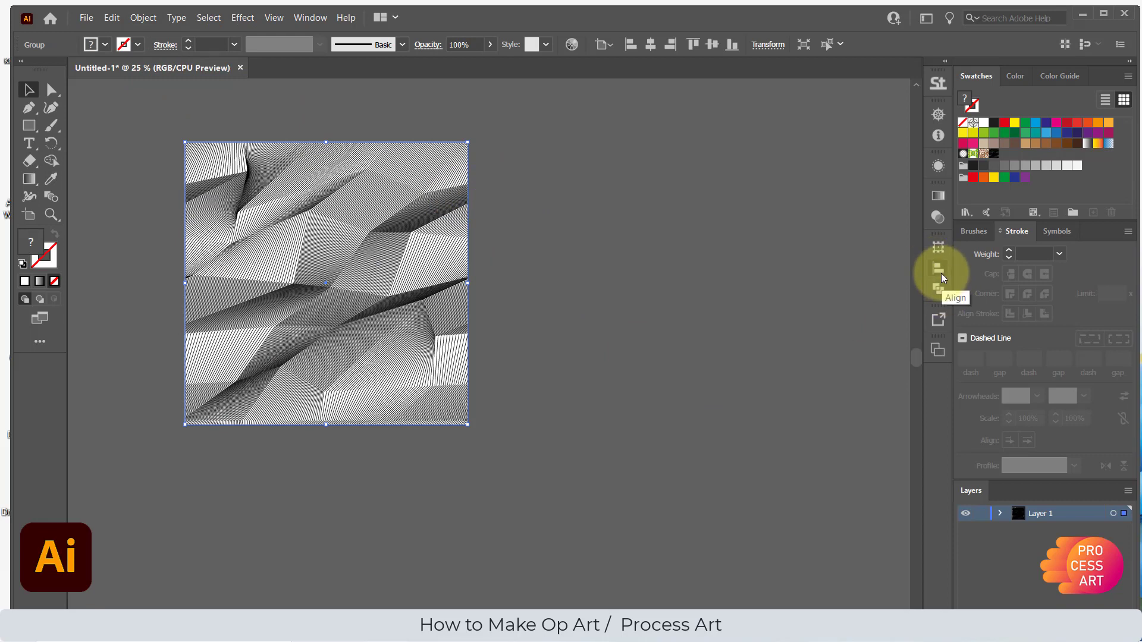
left_click(938, 247)
left_click(889, 262)
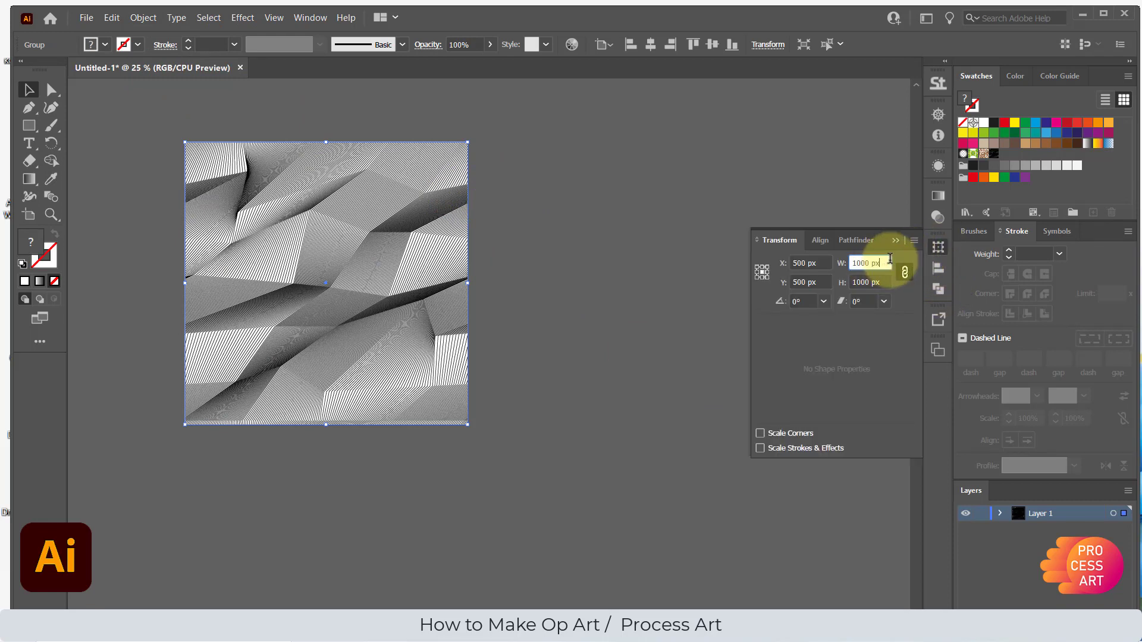
type("/")
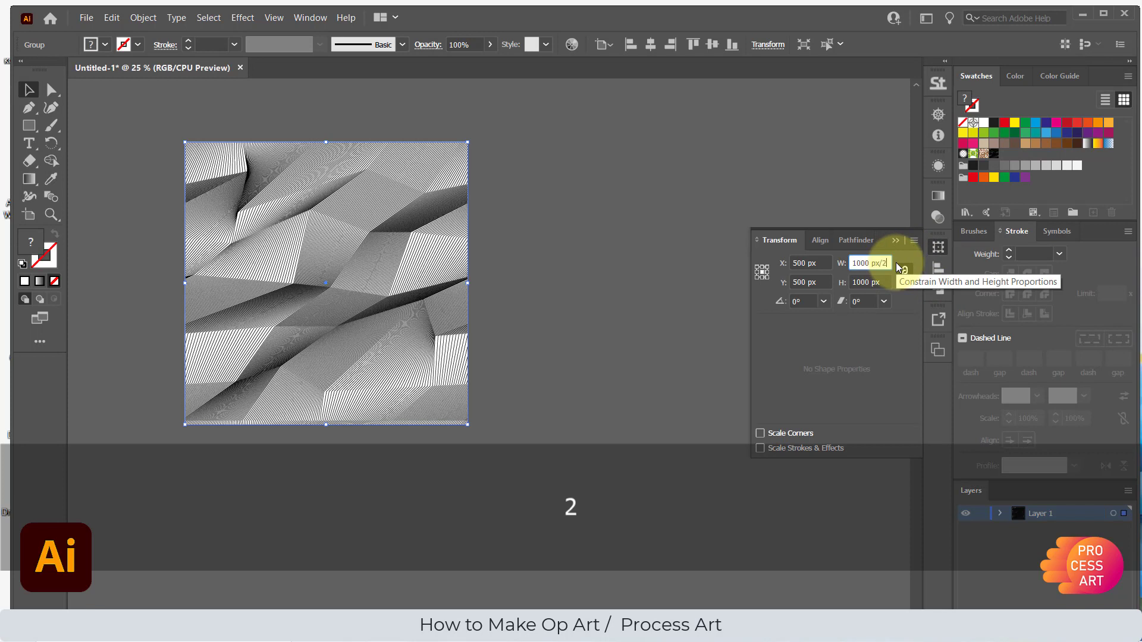
type("2")
key("Return")
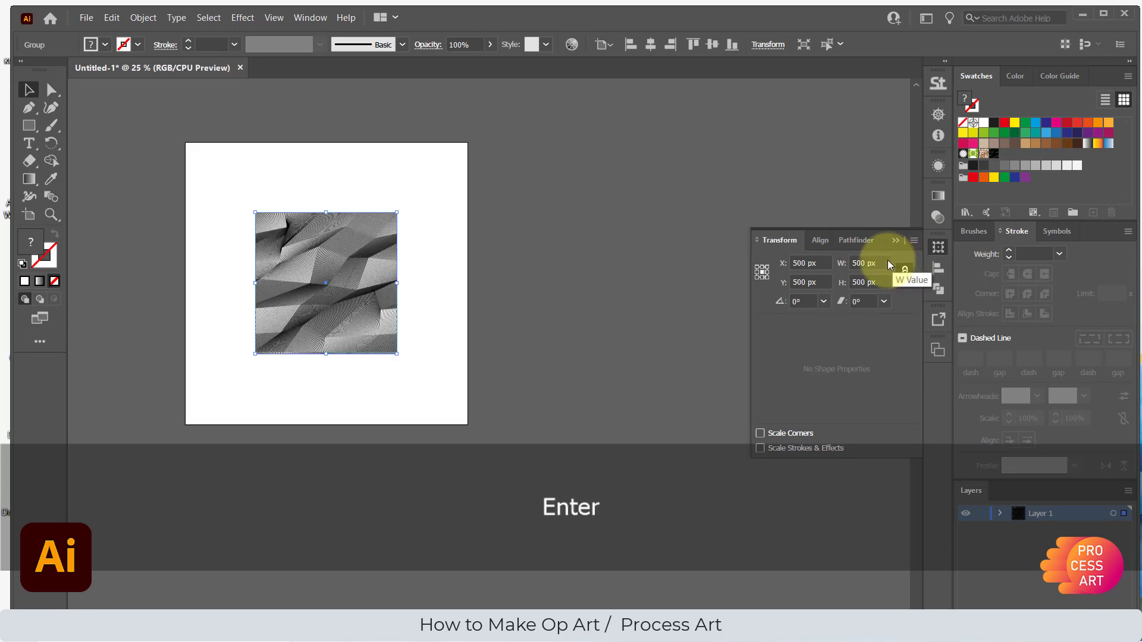
Align the scaled tile to the artboard's left and top edges
left_click(819, 242)
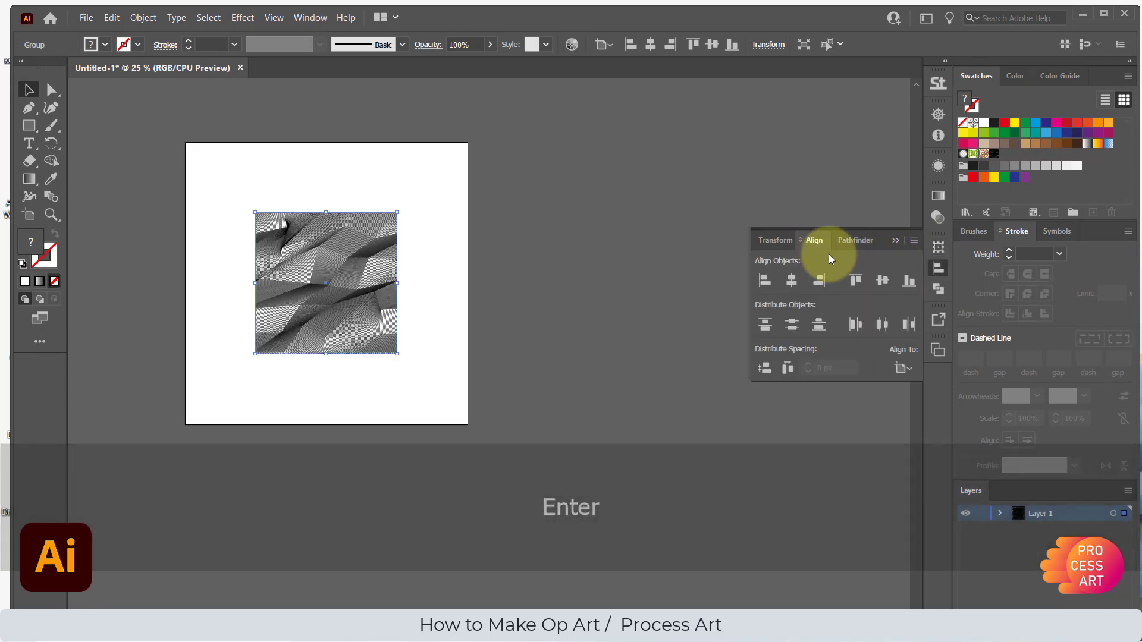
left_click(904, 370)
left_click(761, 284)
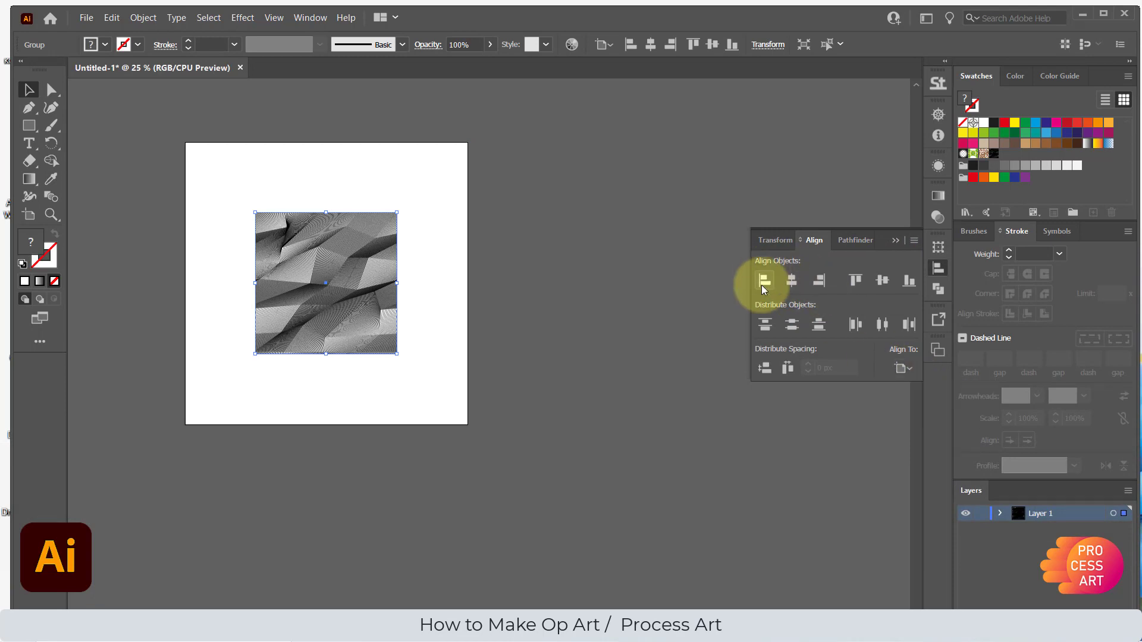
left_click(761, 284)
left_click(855, 281)
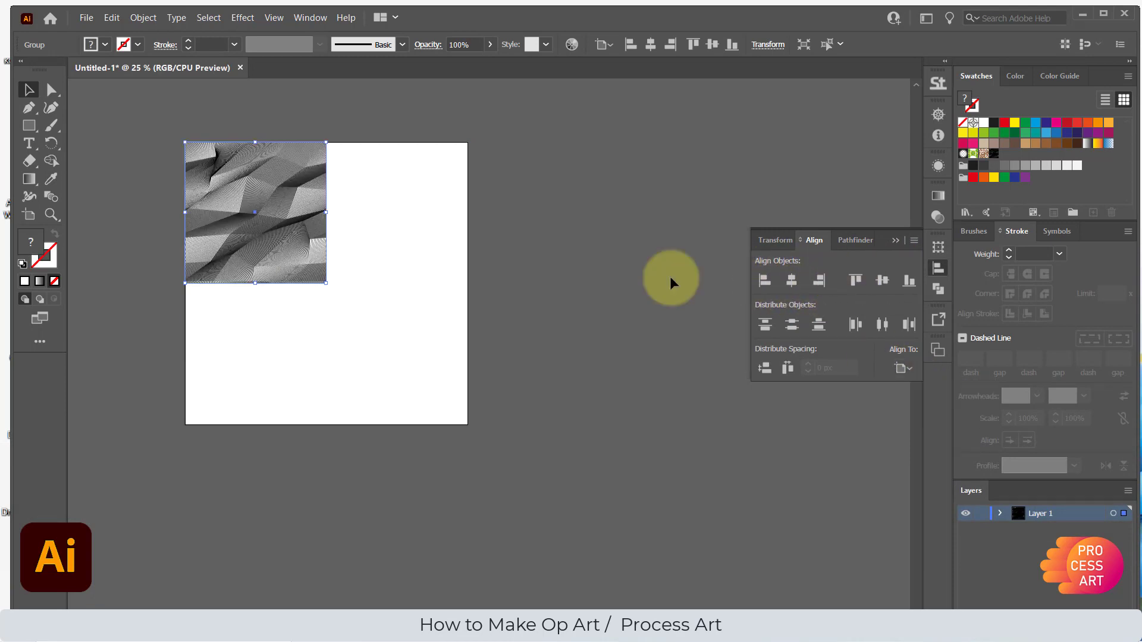
Duplicate the tile into the right half of the artboard and align the copy to the artboard's top edge
key("alt")
left_click_drag(293, 228, 438, 243)
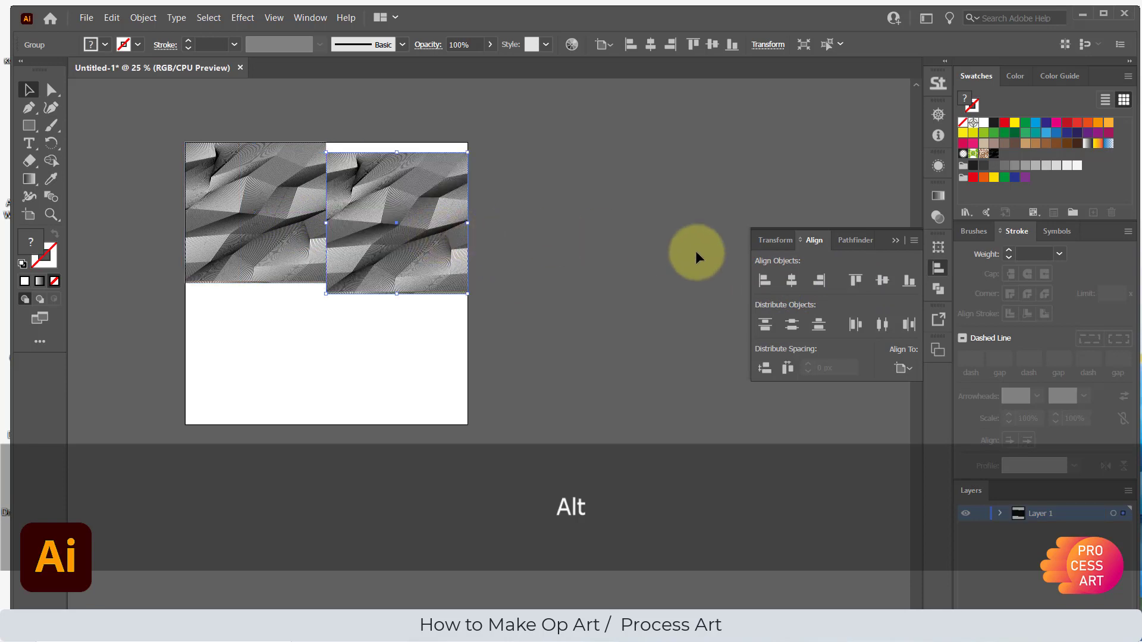
left_click(855, 281)
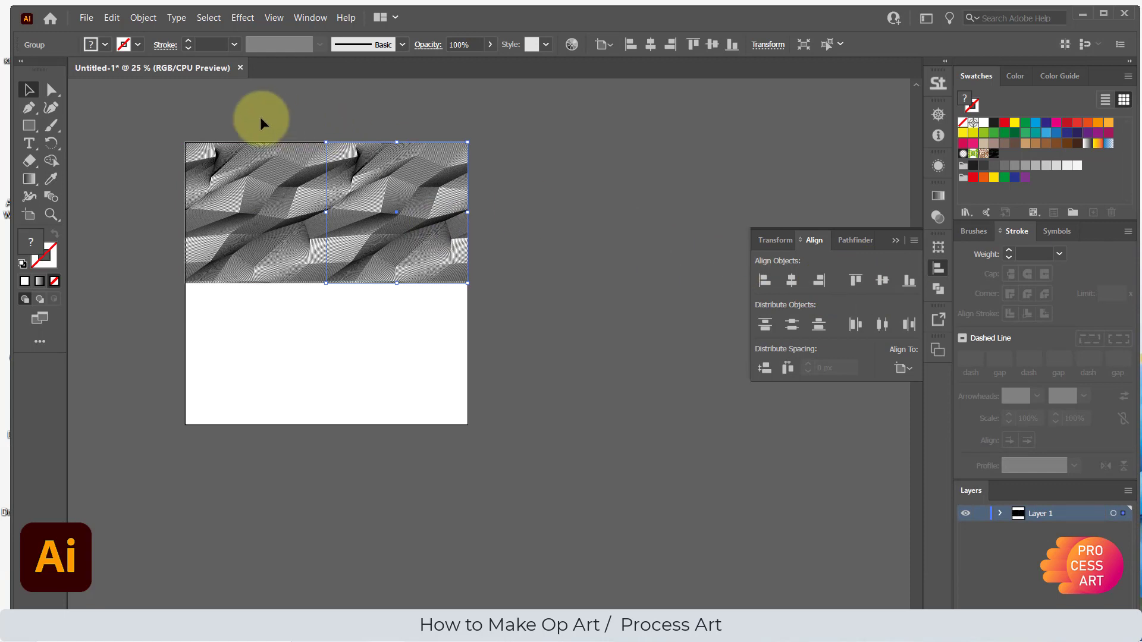
Duplicate both top tiles downward and align each copy to the artboard's bottom edge, completing a two-by-two grid
key("ctrl+a")
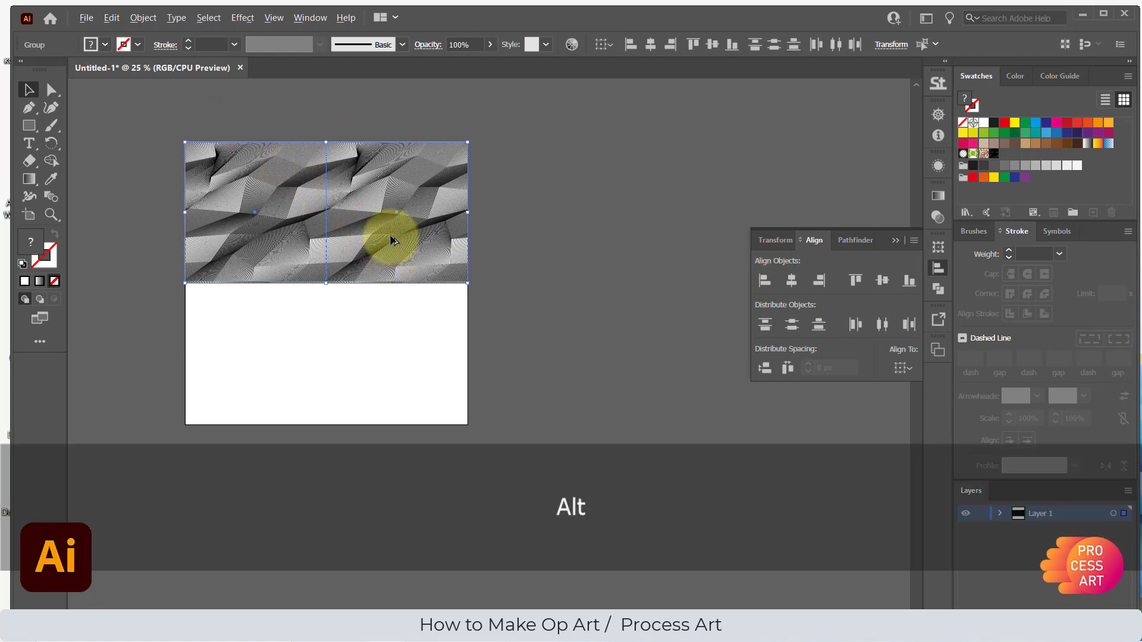
left_click_drag(388, 244, 397, 309)
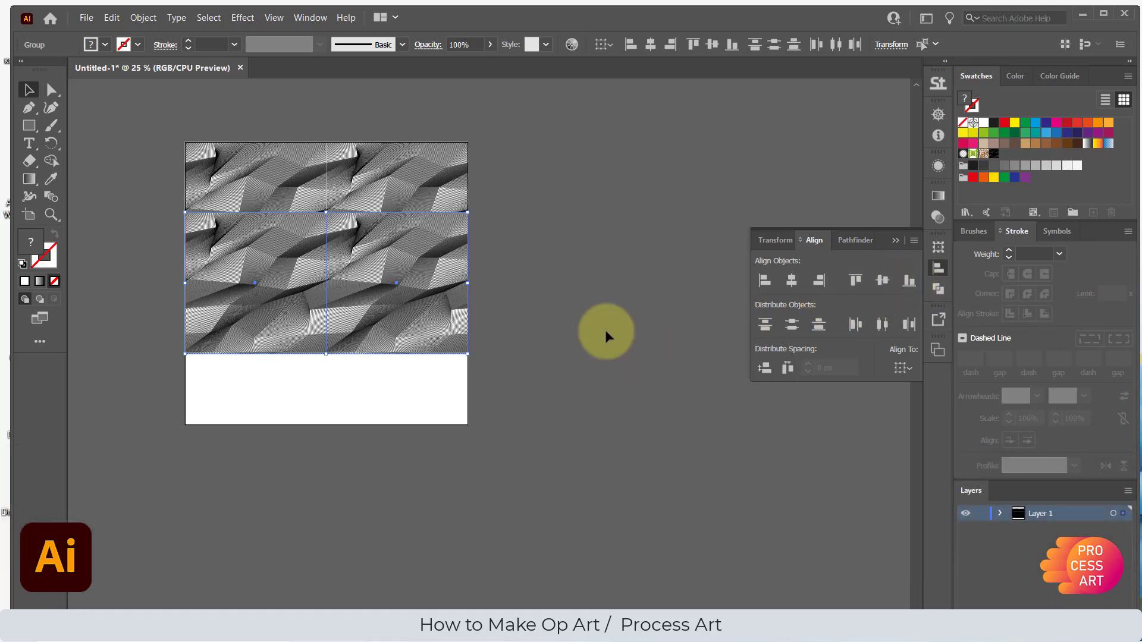
left_click(454, 322)
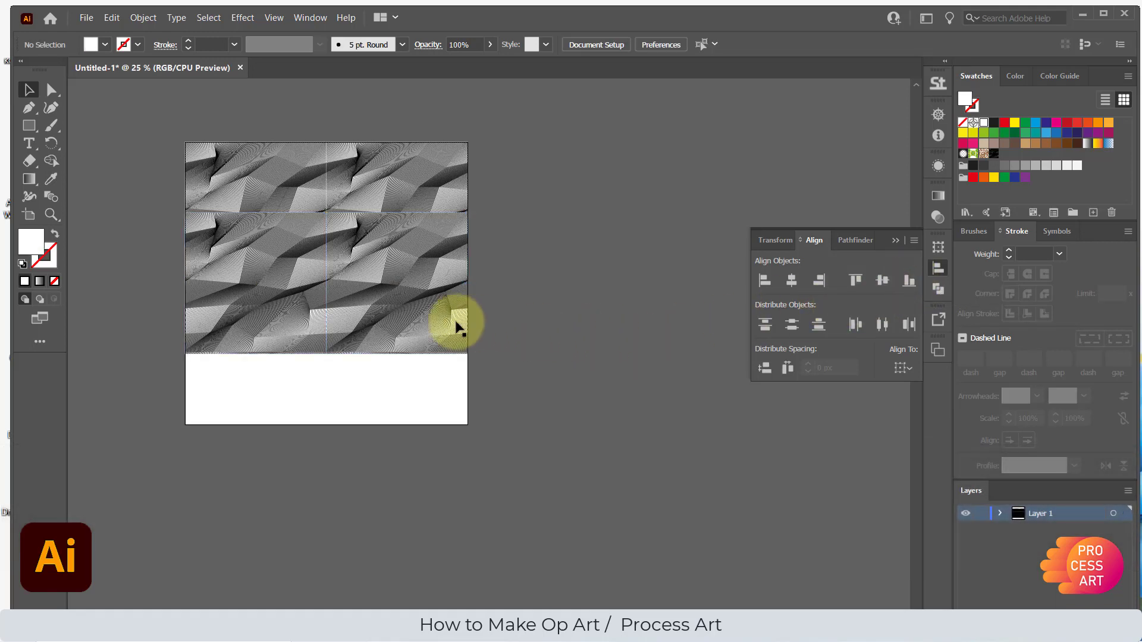
left_click(909, 284)
left_click(284, 341)
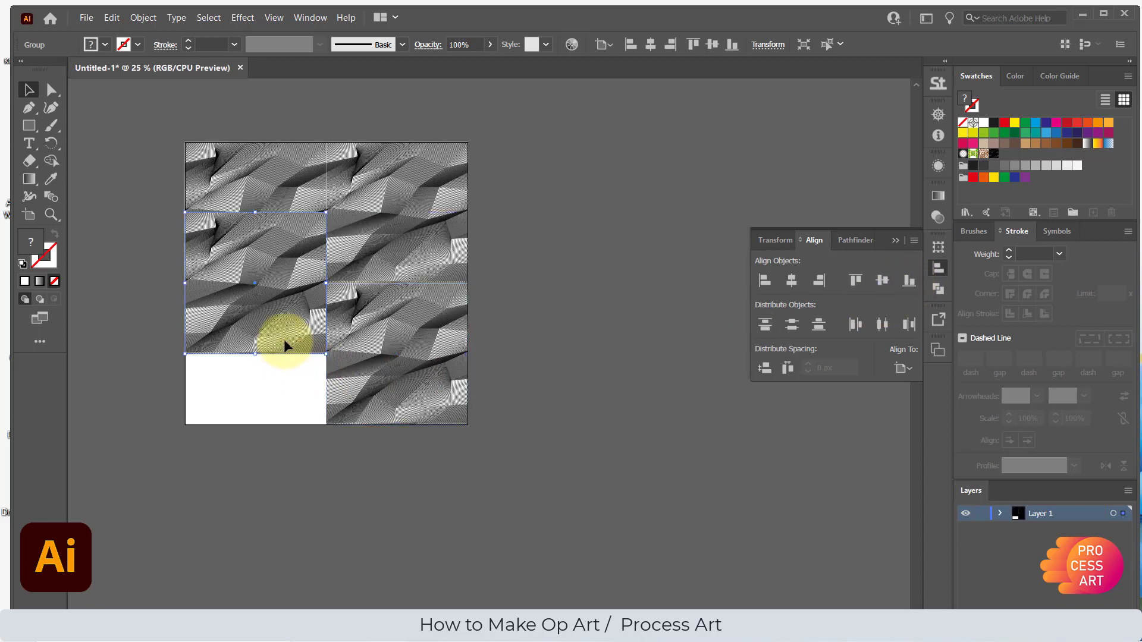
left_click(909, 285)
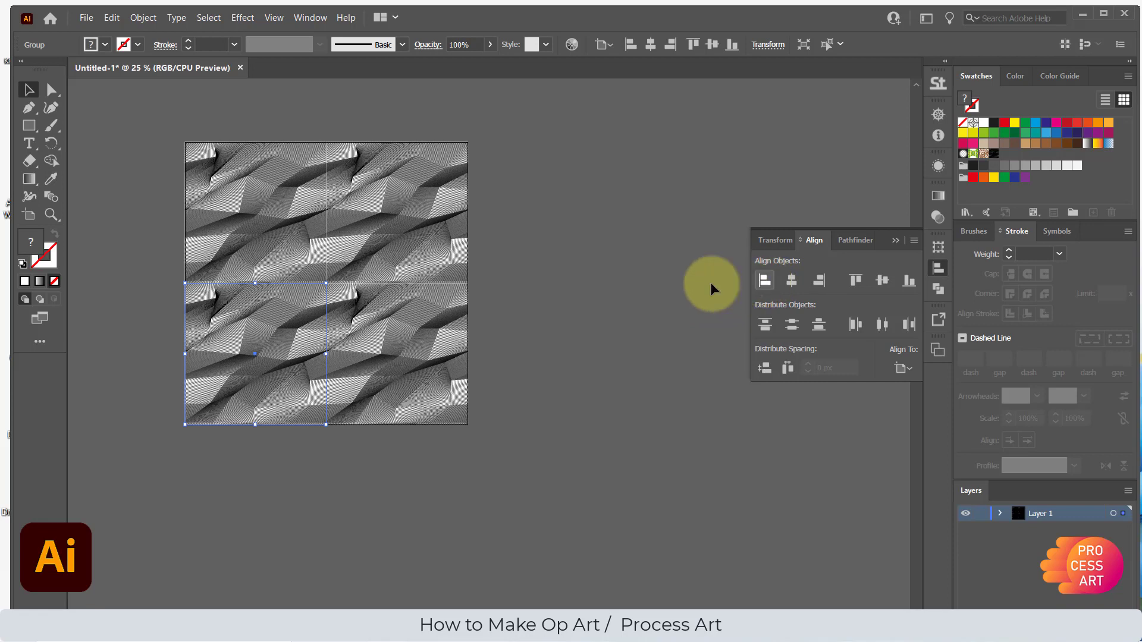
left_click(427, 340)
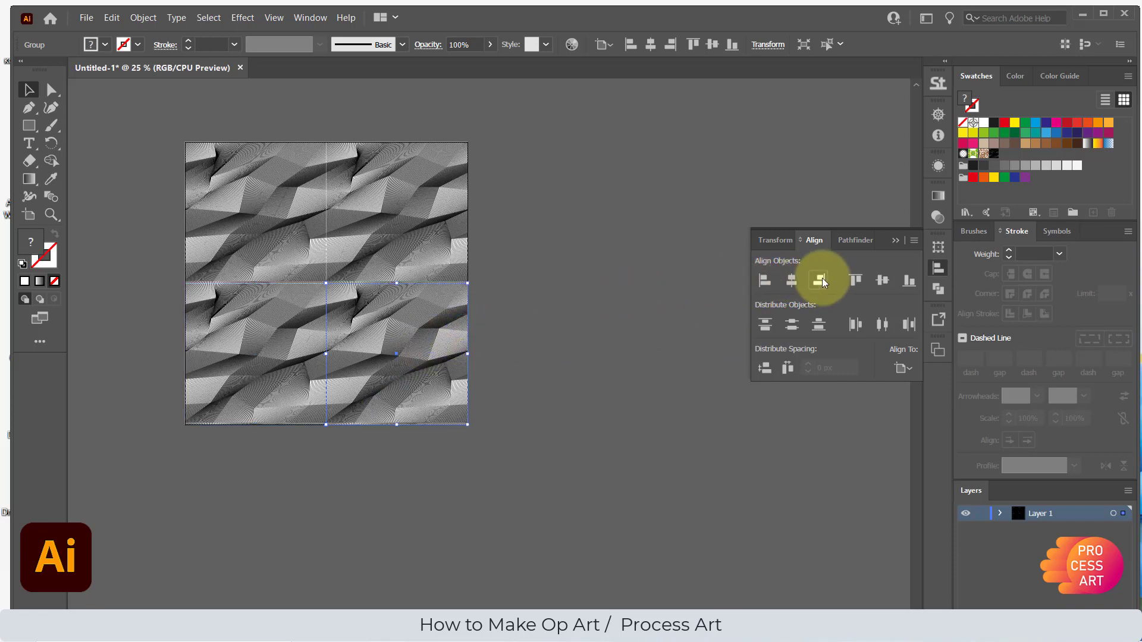
Examine up close how the lines connect around the seam where the upper and lower tiles meet
left_click(52, 215)
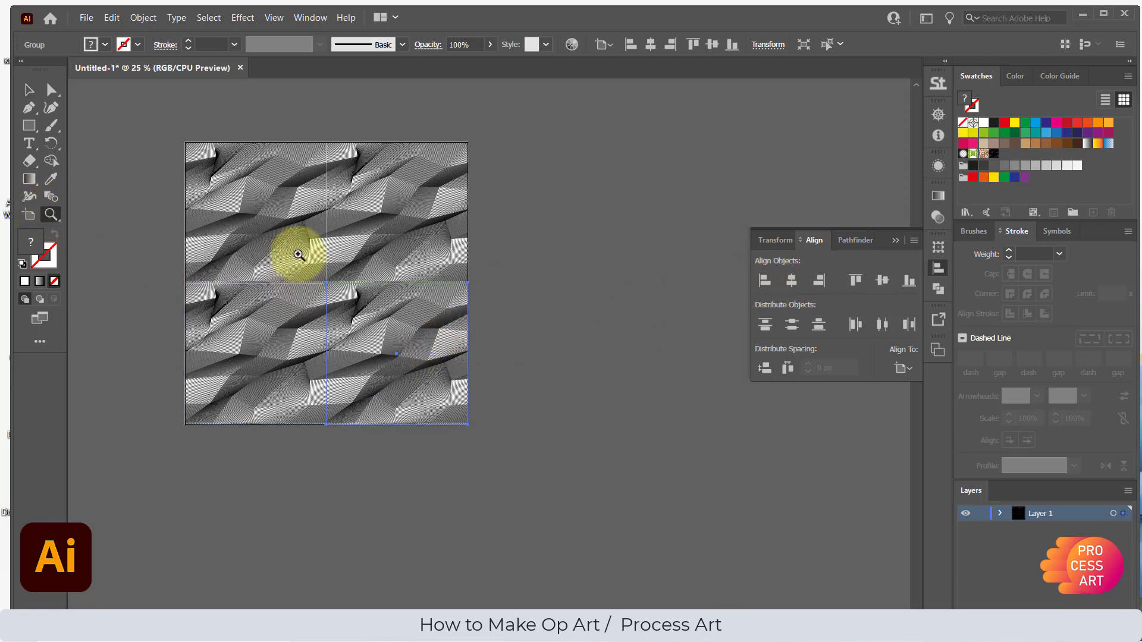
left_click(407, 366)
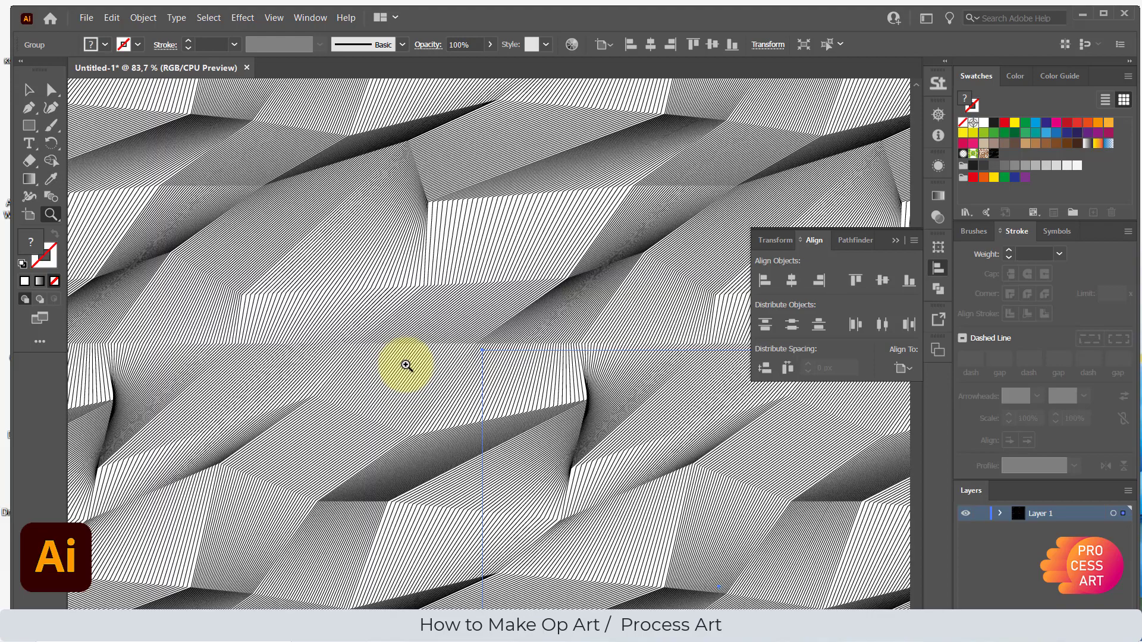
left_click(500, 419)
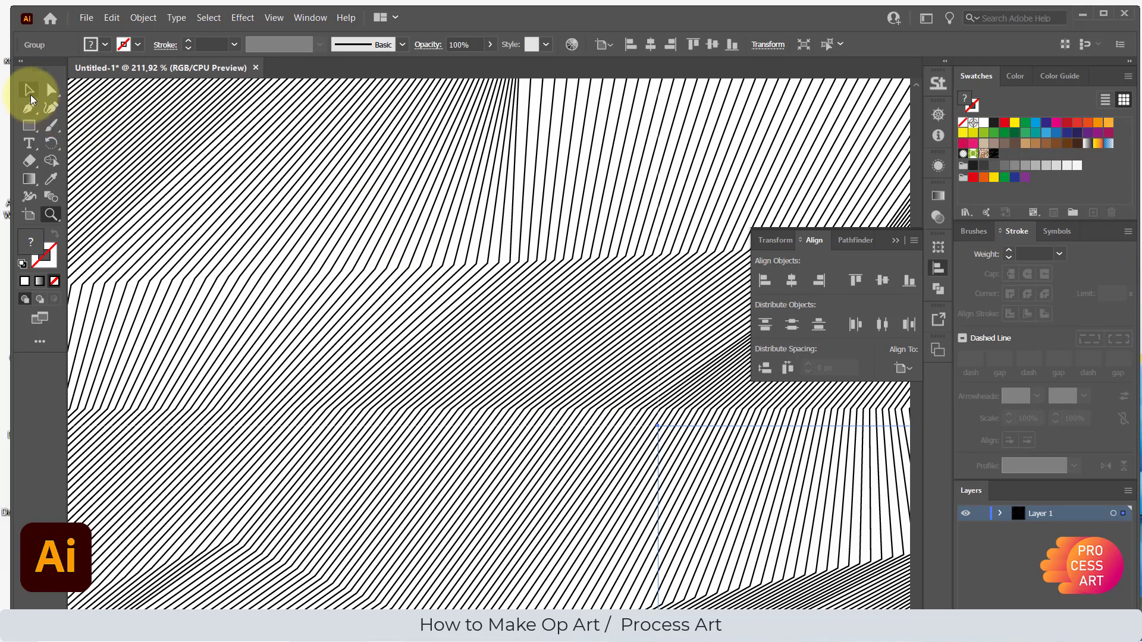
key("z")
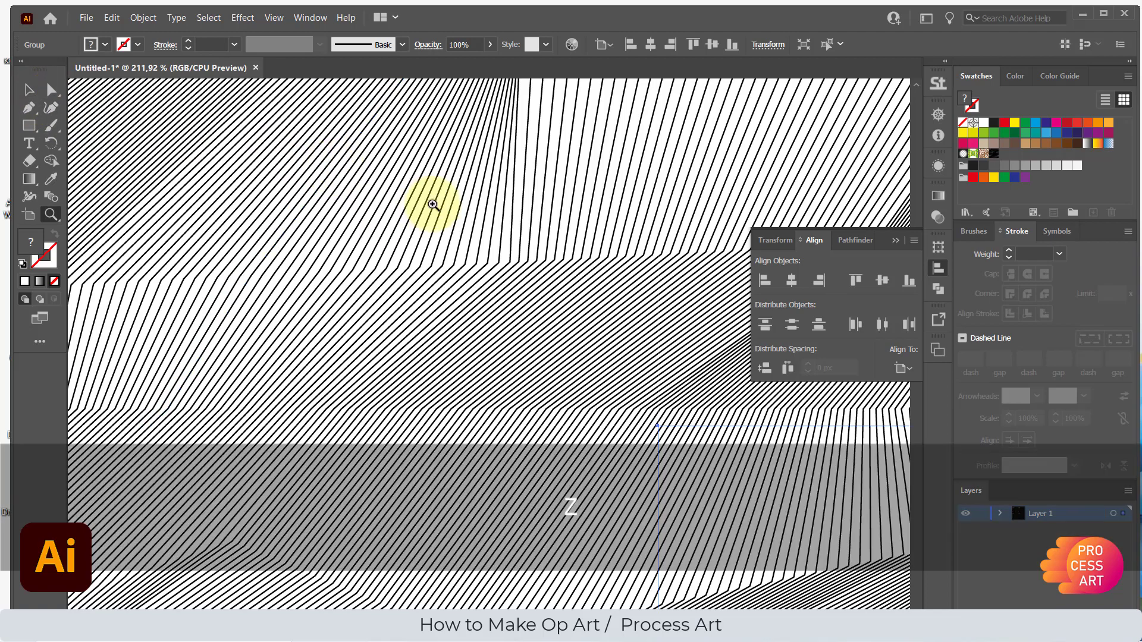
key("alt")
left_click(455, 215, "alt")
left_click(455, 216, "alt")
left_click(455, 215, "alt")
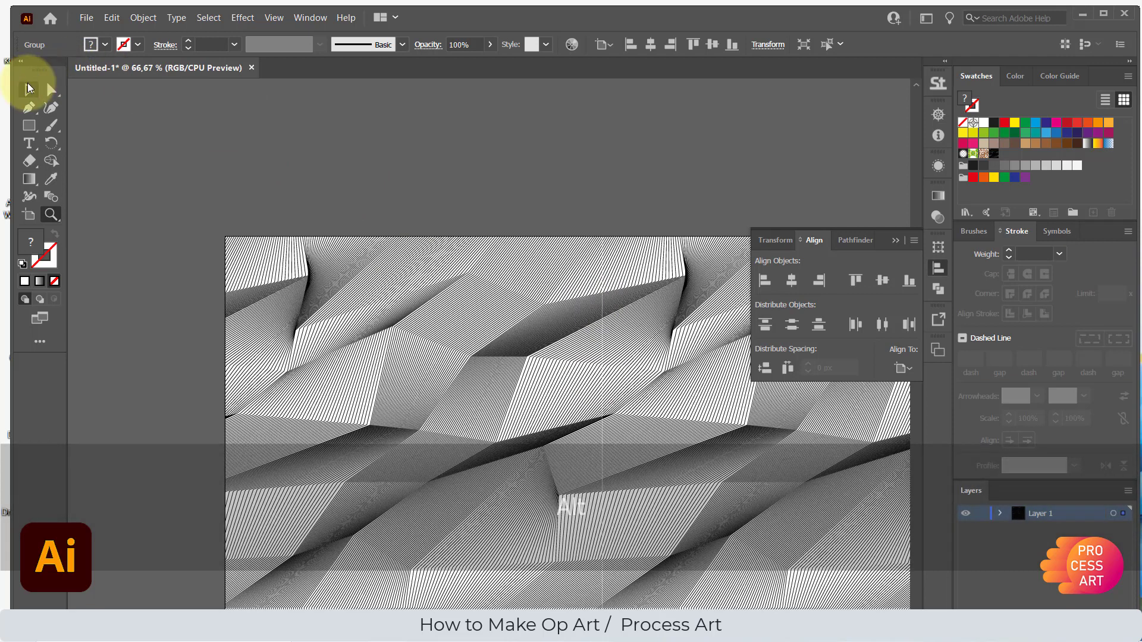
Deselect the tiles and examine line continuity across the vertical seam and nearby areas of the pattern
left_click(28, 89)
left_click(420, 176)
key("z")
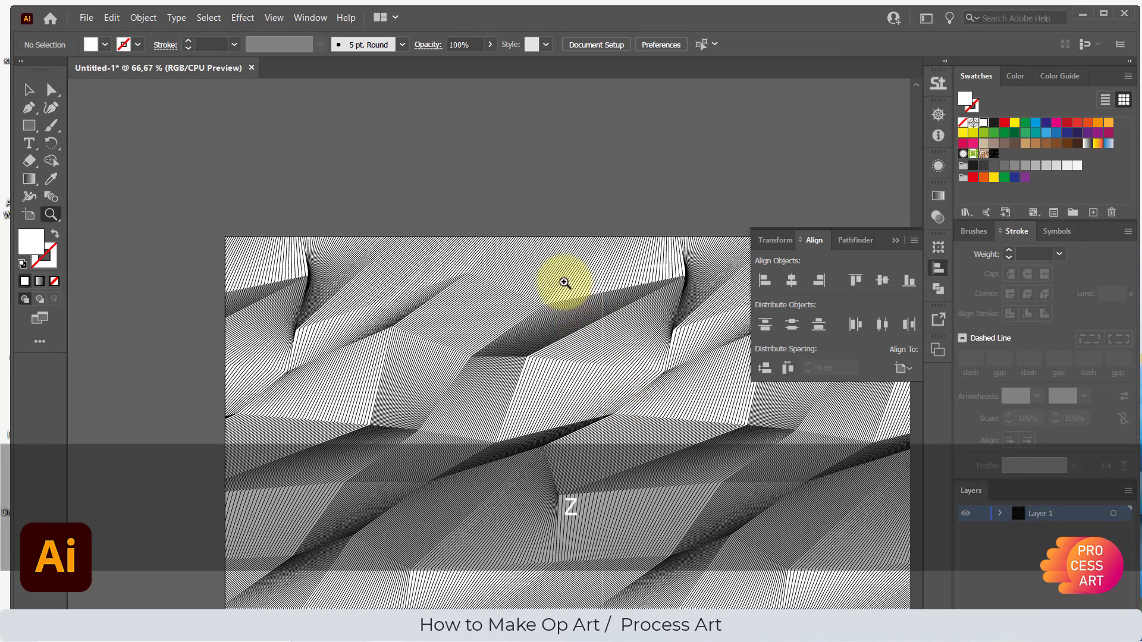
left_click_drag(566, 275, 635, 364)
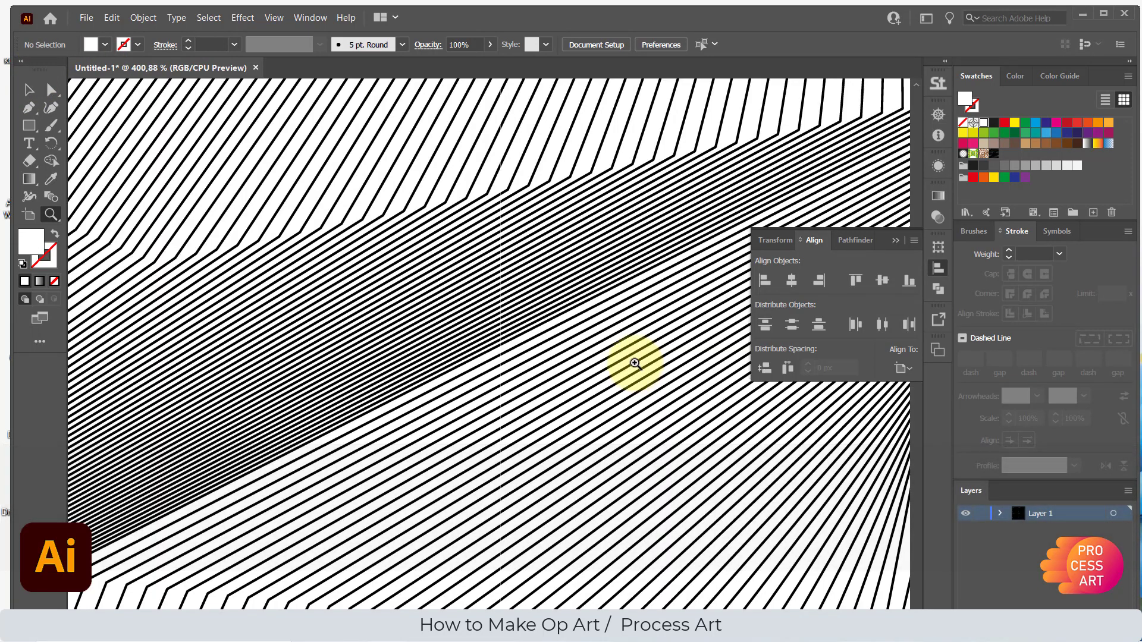
left_click(589, 362, "alt")
left_click(590, 362, "alt")
left_click(590, 362, "alt")
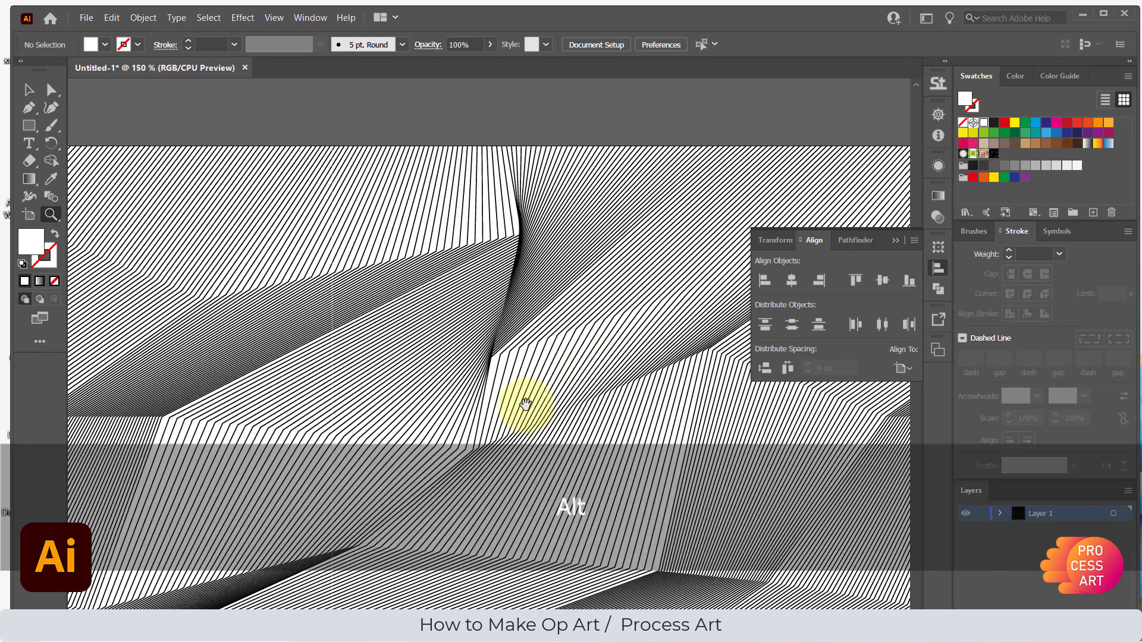
left_click_drag(526, 404, 583, 245)
left_click_drag(469, 280, 543, 408)
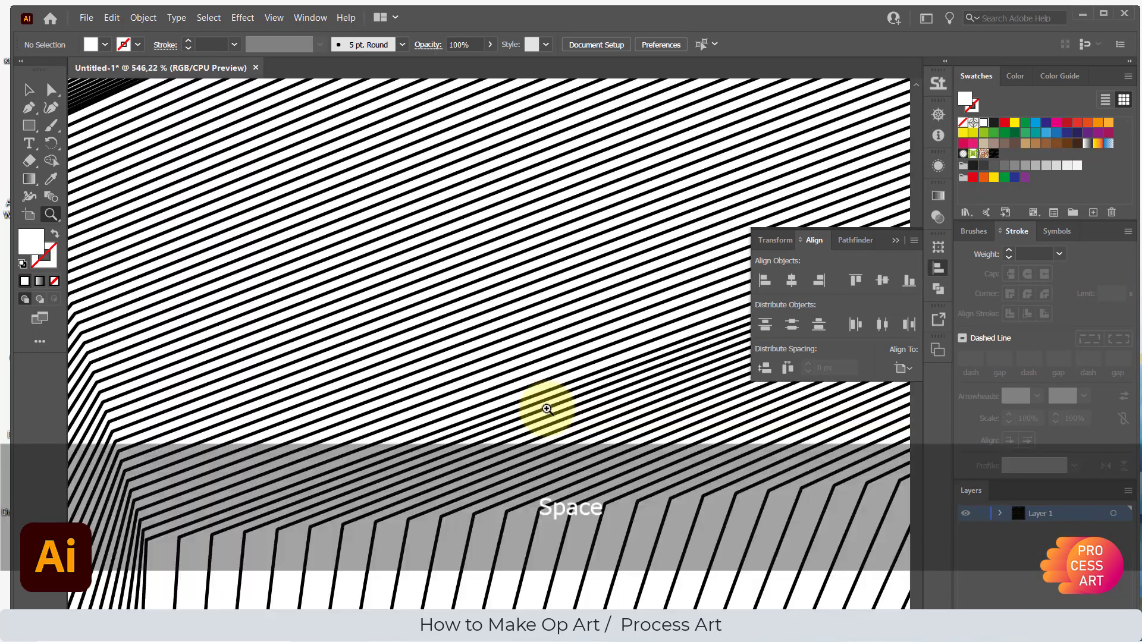
left_click(578, 346, "alt")
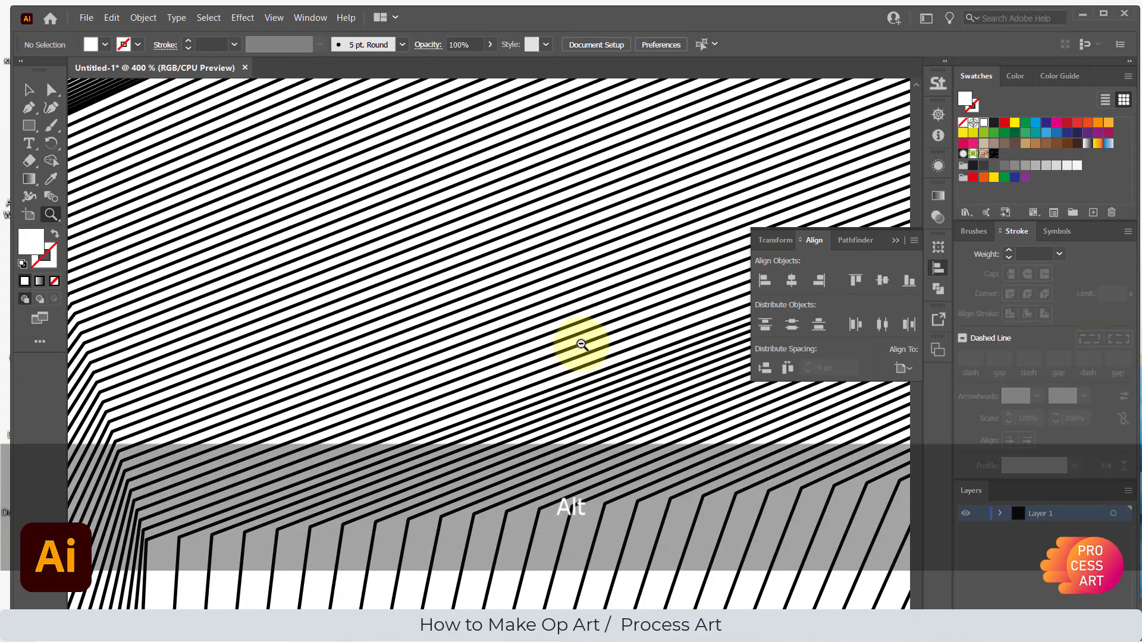
left_click(580, 345, "alt")
left_click(581, 345, "alt")
left_click(581, 345, "alt")
left_click(570, 351, "alt")
left_click(535, 364, "alt")
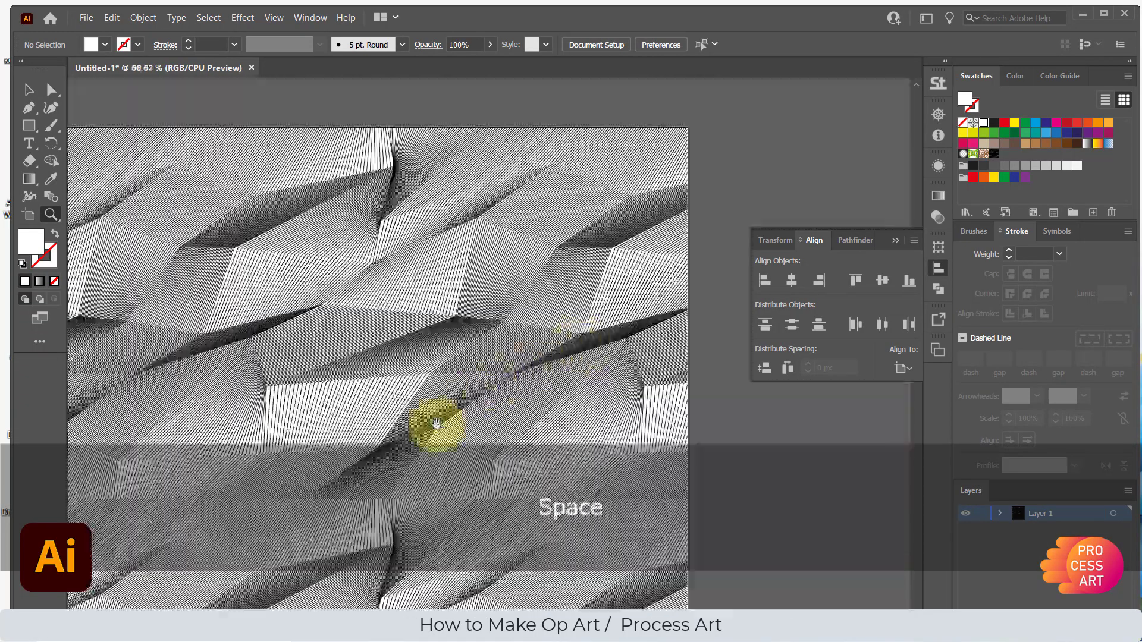
Check the seams at the centre of the artboard up close and look over the whole tiled pattern
left_click_drag(438, 420, 448, 237)
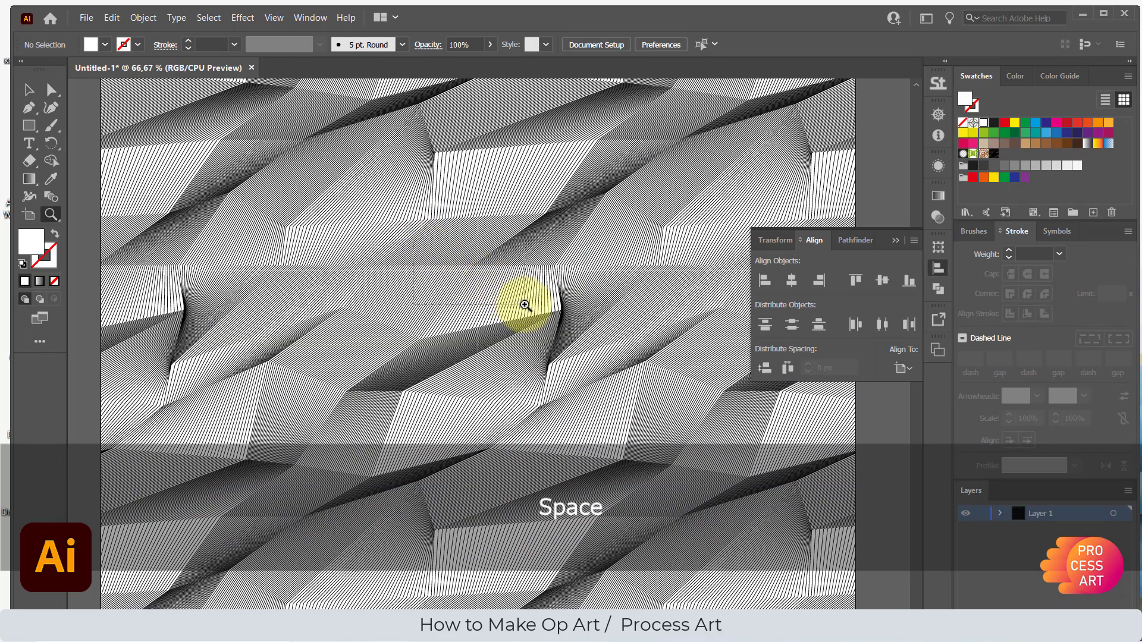
left_click_drag(522, 303, 525, 306)
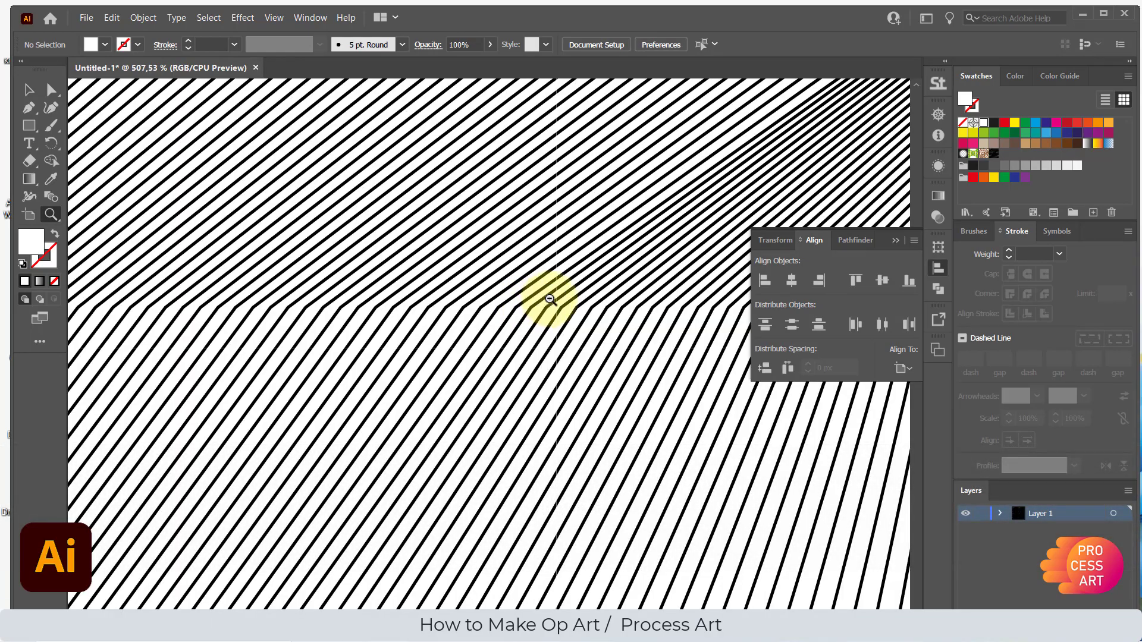
left_click(549, 299, "alt")
left_click(550, 297, "alt")
left_click(550, 298, "alt")
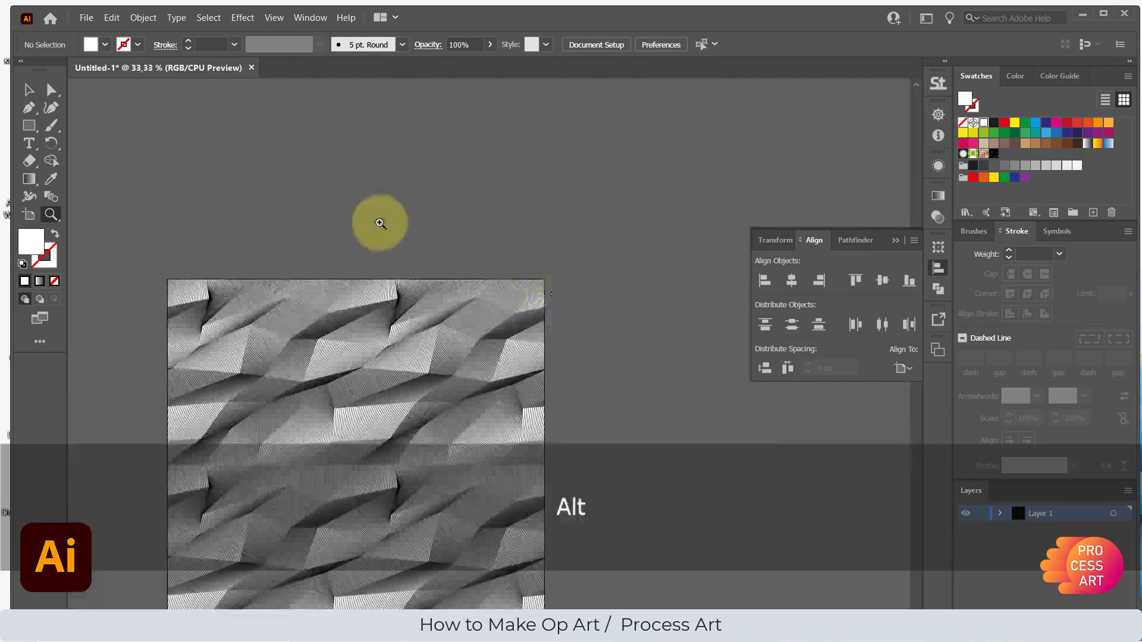
left_click(29, 89)
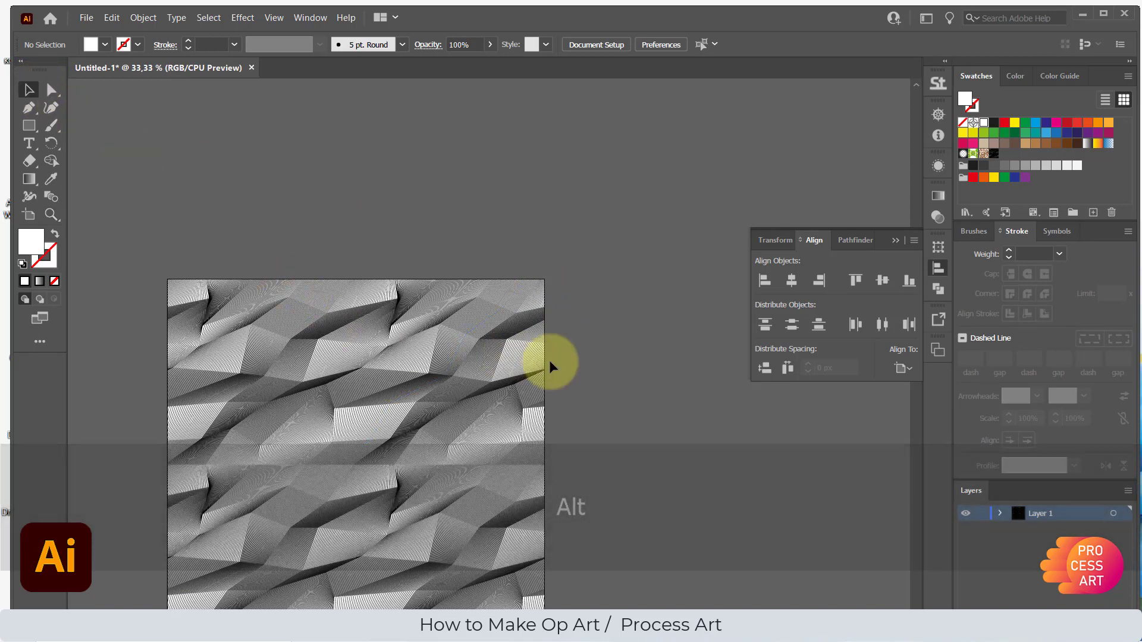
left_click_drag(642, 398, 686, 272)
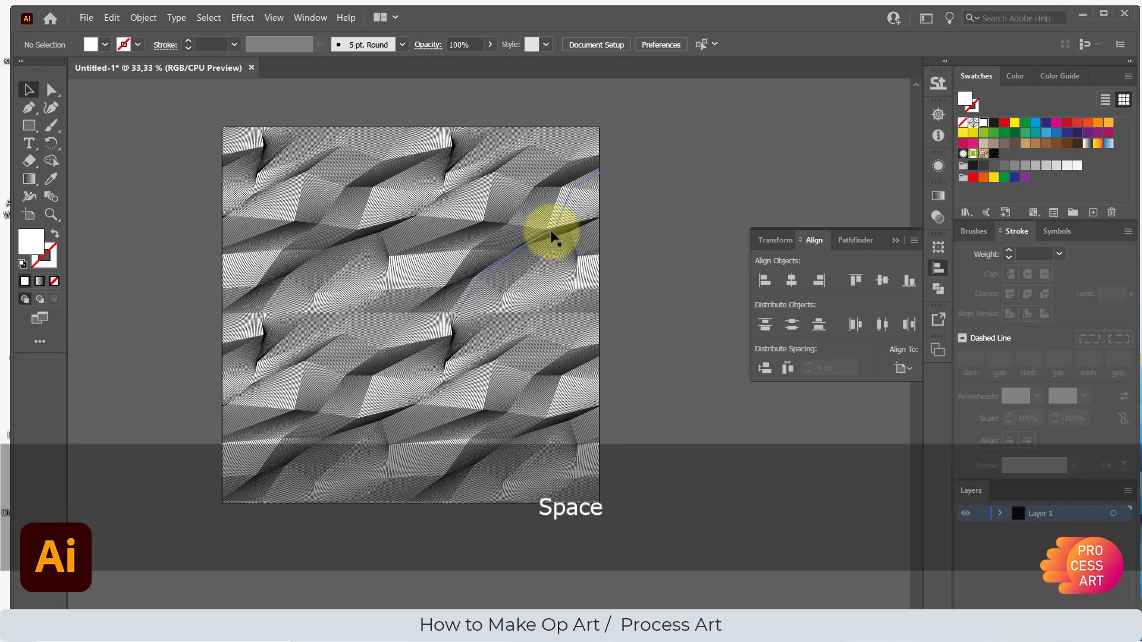
Delete both right-hand tiles and the lower-left tile, keeping only the upper-left pattern tile
left_click(551, 234)
key("BackSpace")
left_click(524, 364)
key("BackSpace")
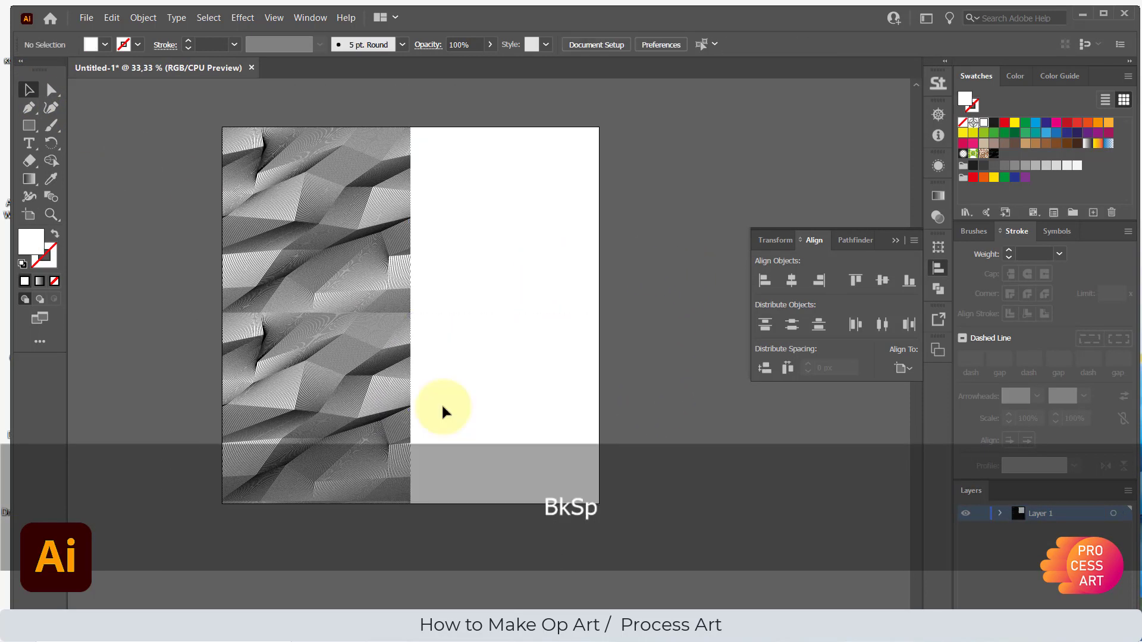
left_click(378, 414)
key("BackSpace")
Scale the remaining tile proportionally to double its size, 1000 px wide and 1000 px high
left_click(356, 246)
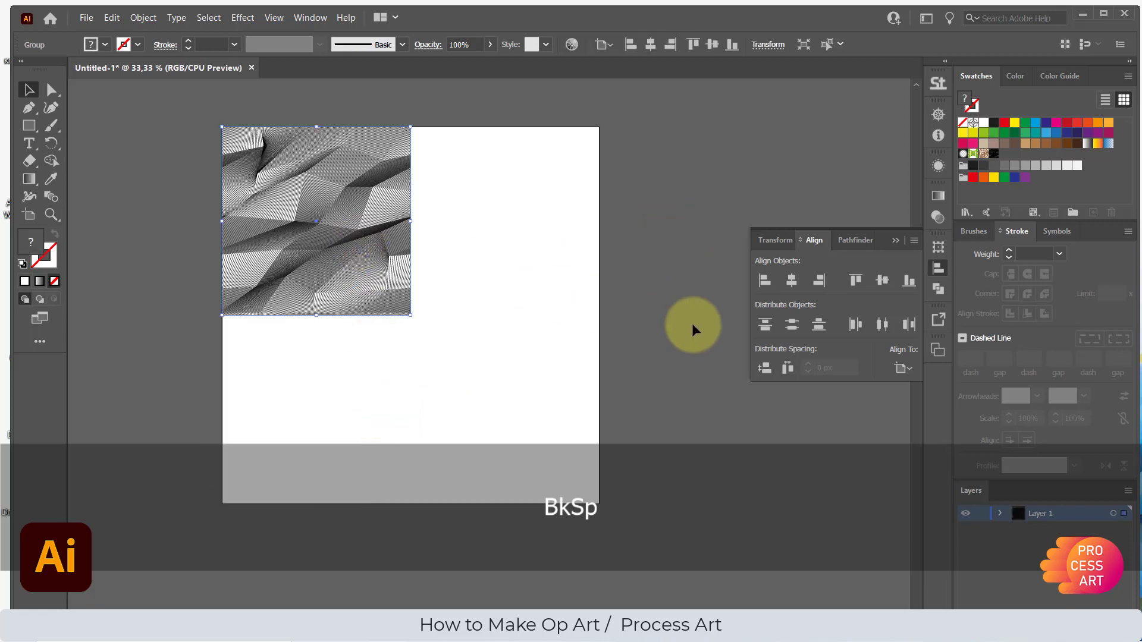
left_click(775, 240)
left_click(865, 263)
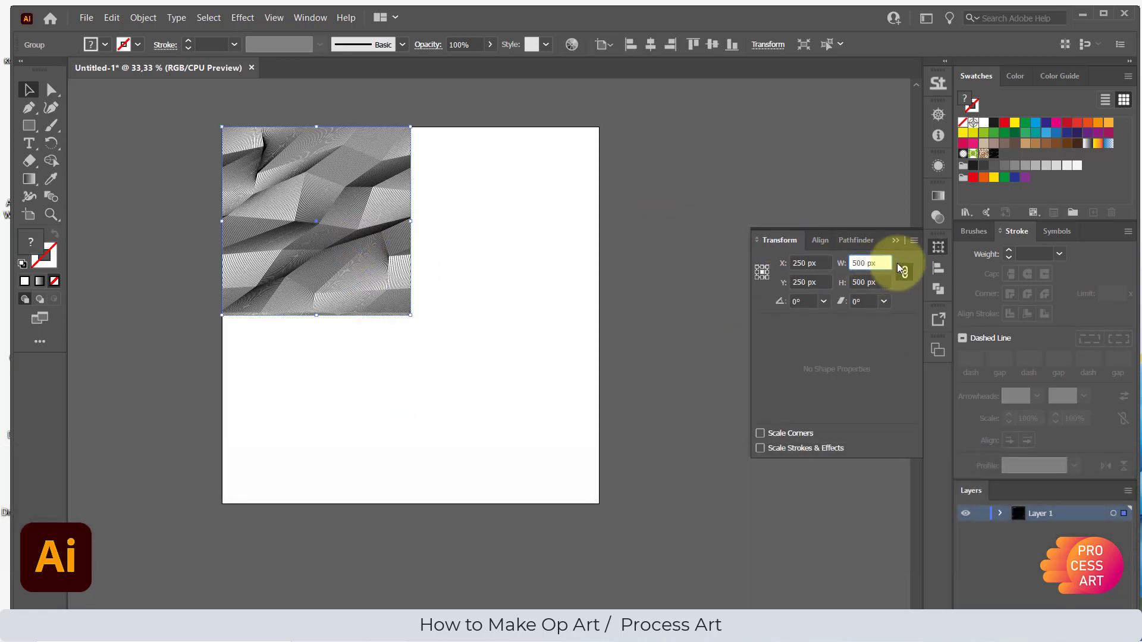
key("shift")
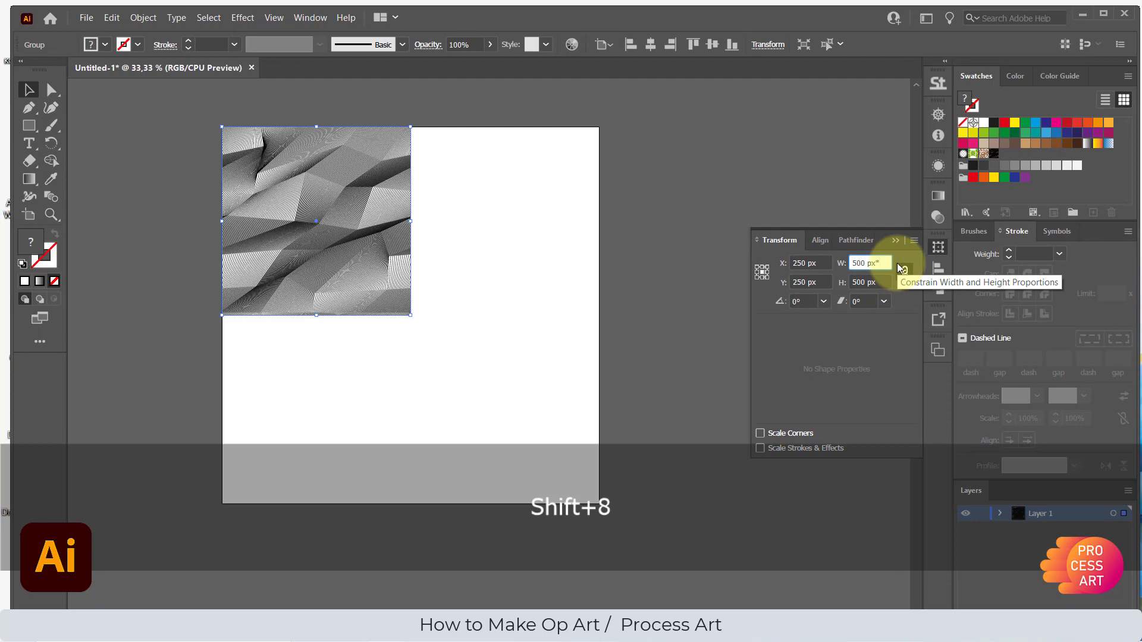
type("*2")
key("Return")
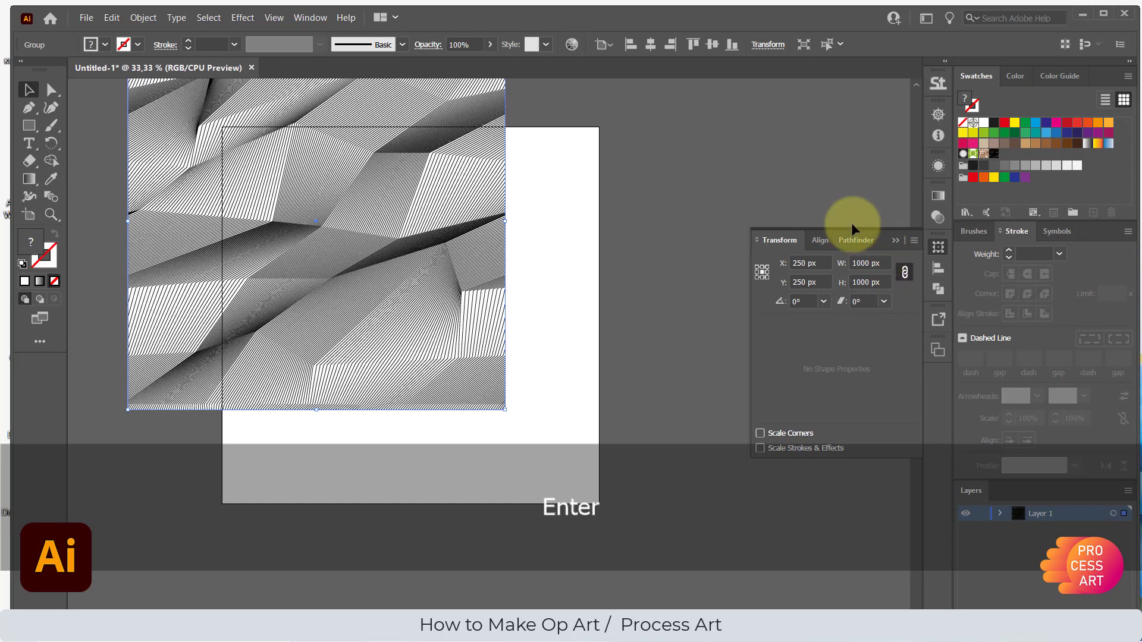
Centre the enlarged tile horizontally and vertically on the artboard and deselect it
left_click(817, 240)
left_click(796, 283)
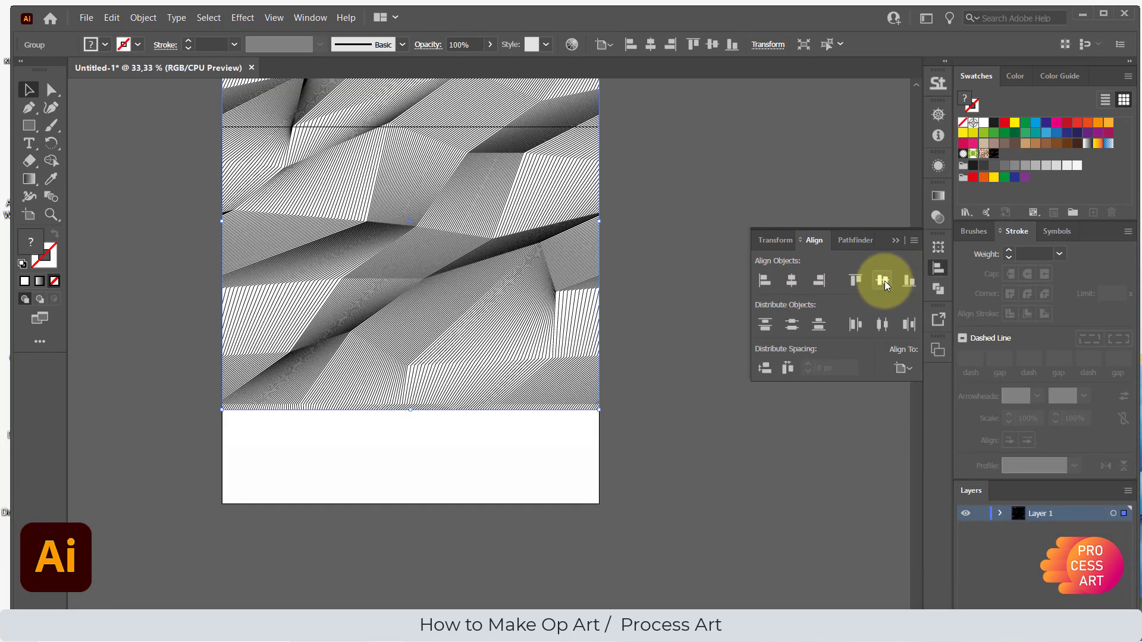
left_click(879, 278)
left_click(693, 282)
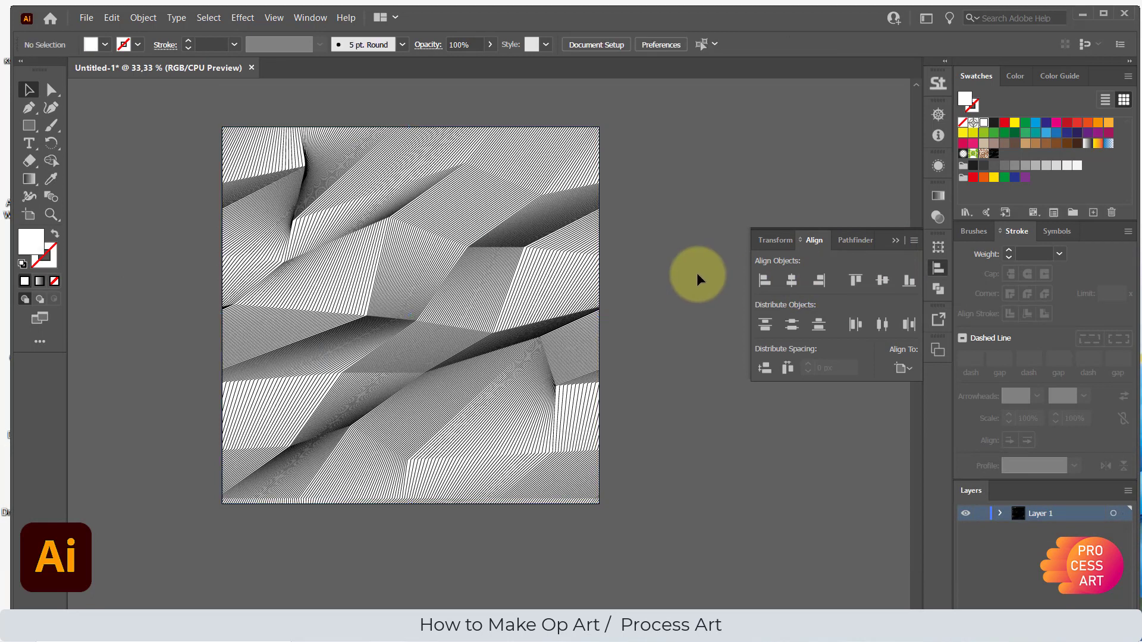
Hide the alignment options and fit the artboard to the window to view the finished pattern
left_click(939, 273)
left_click(113, 618)
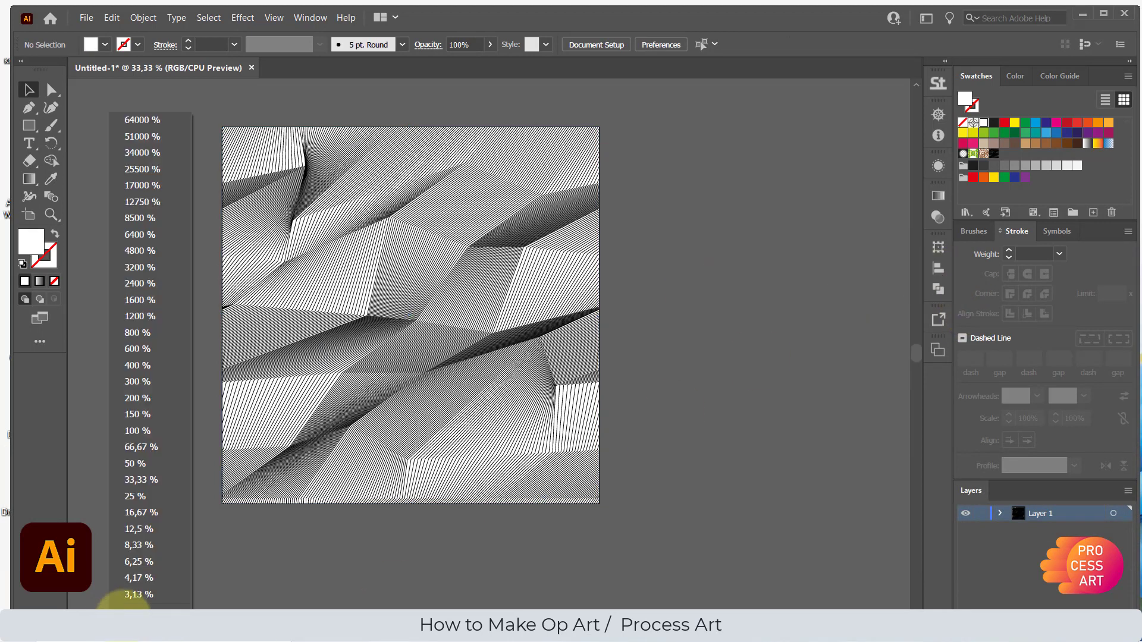
left_click(137, 612)
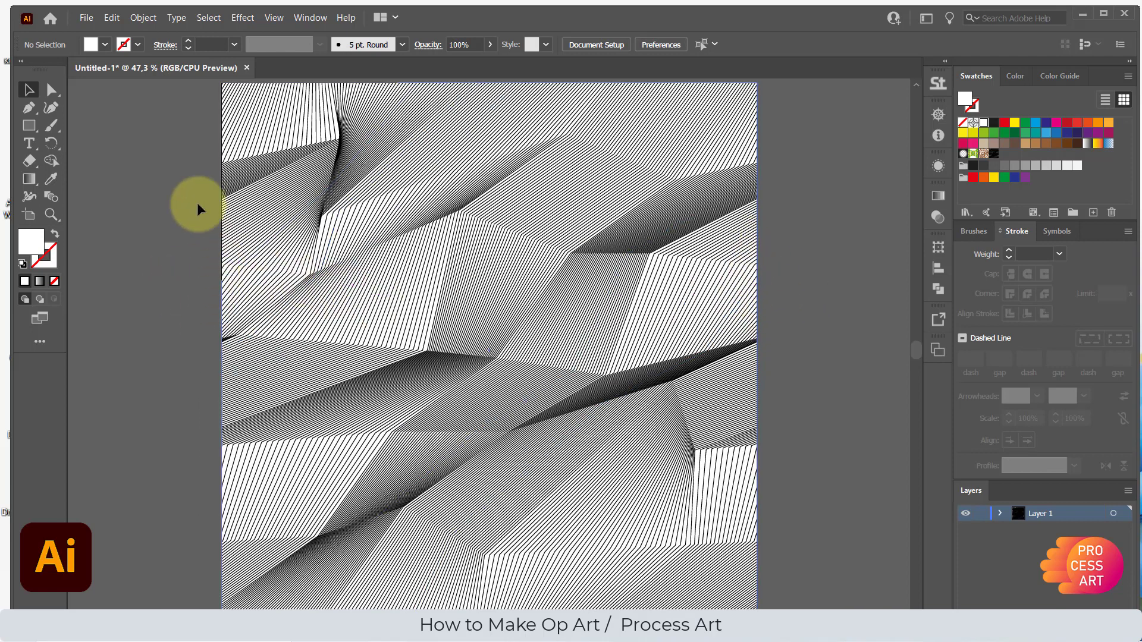
left_click(86, 18)
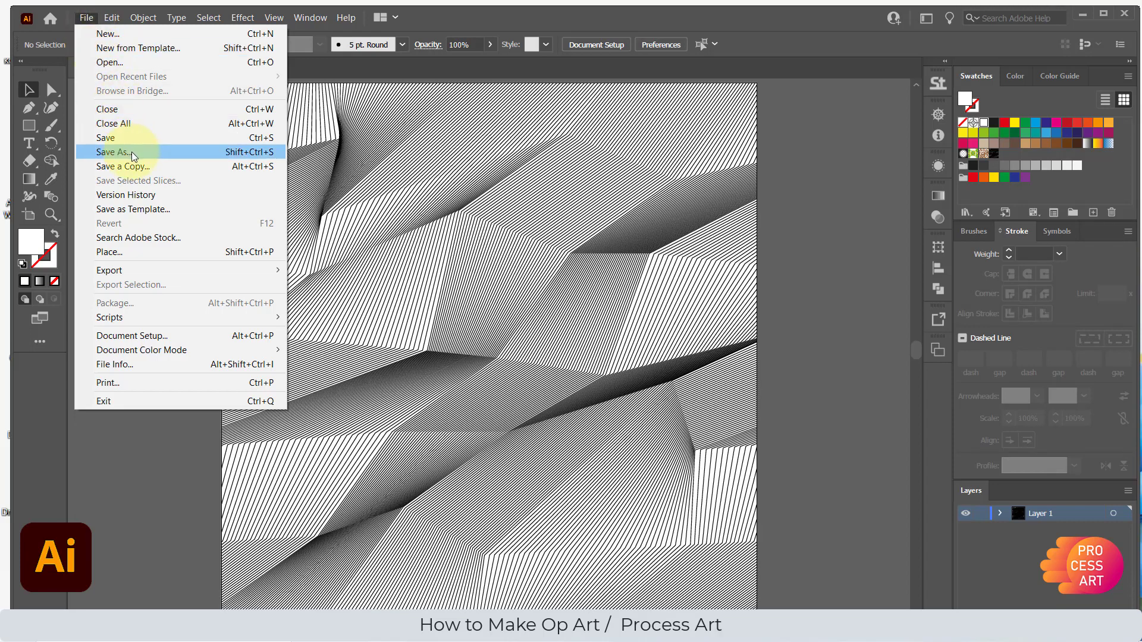
left_click(812, 198)
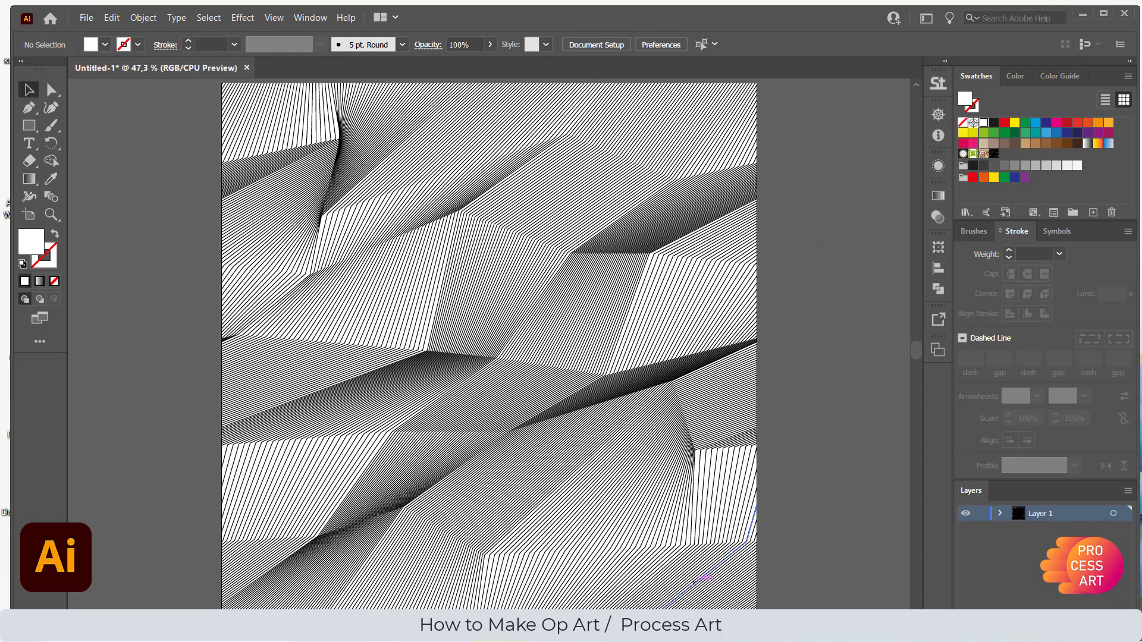